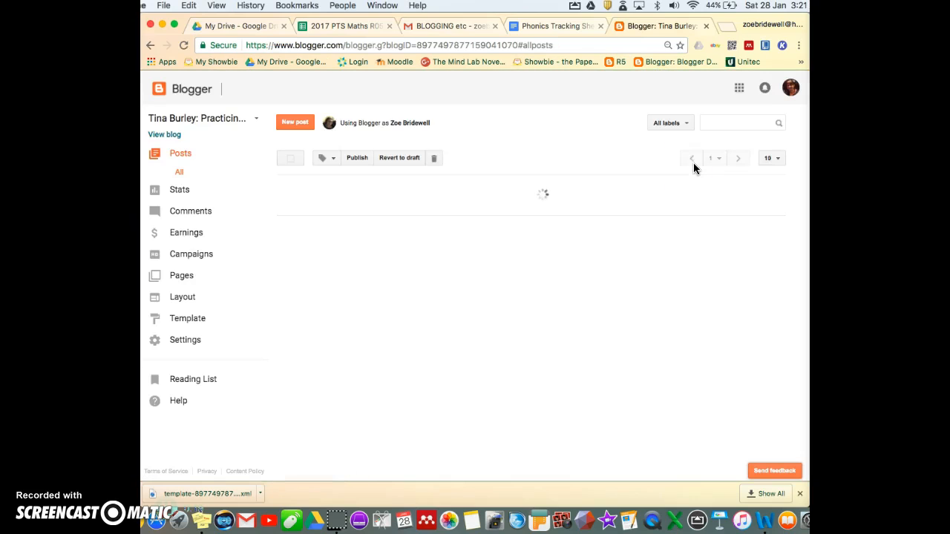
- Start a new blog titled "Practicing Teacher Criteria / TAI" and try the address hhspractice.blogspot.com
{"action": "left_click", "coordinate": [256, 119]}
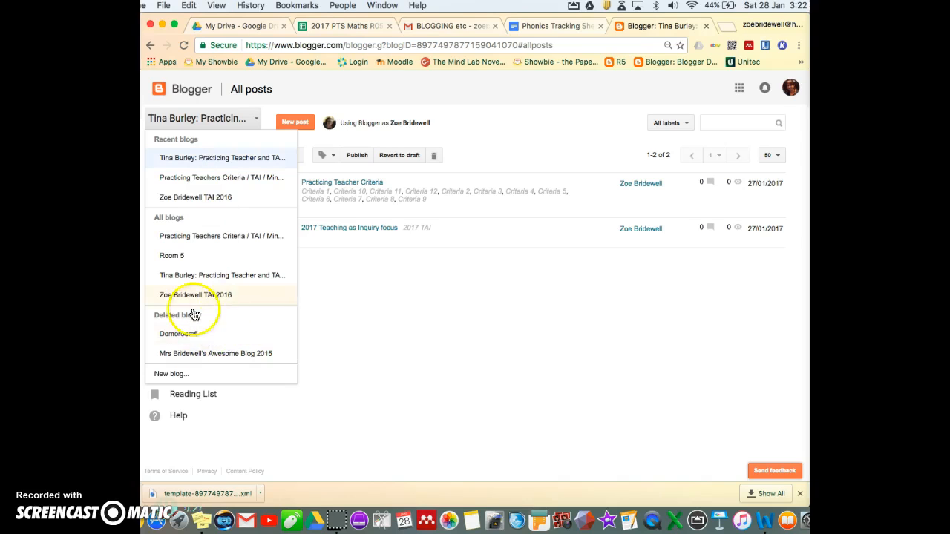
{"action": "left_click", "coordinate": [173, 374]}
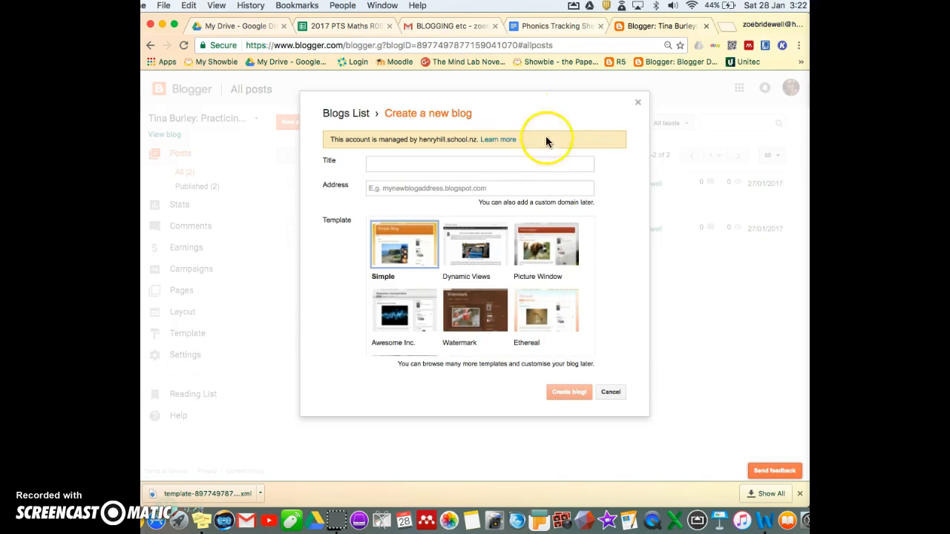
{"action": "left_click", "coordinate": [383, 163]}
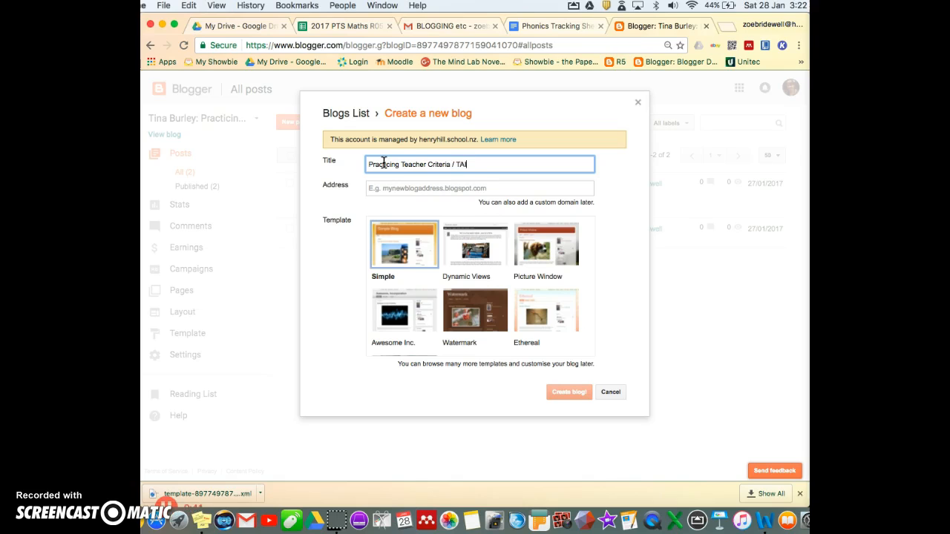
{"action": "left_click", "coordinate": [381, 189]}
{"action": "type", "text": "hhspractice"}
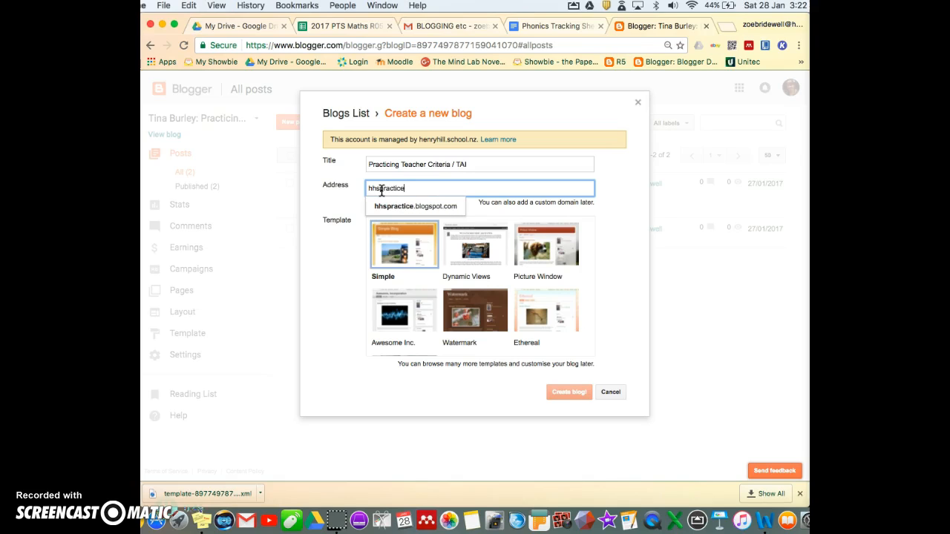
{"action": "left_click", "coordinate": [403, 209]}
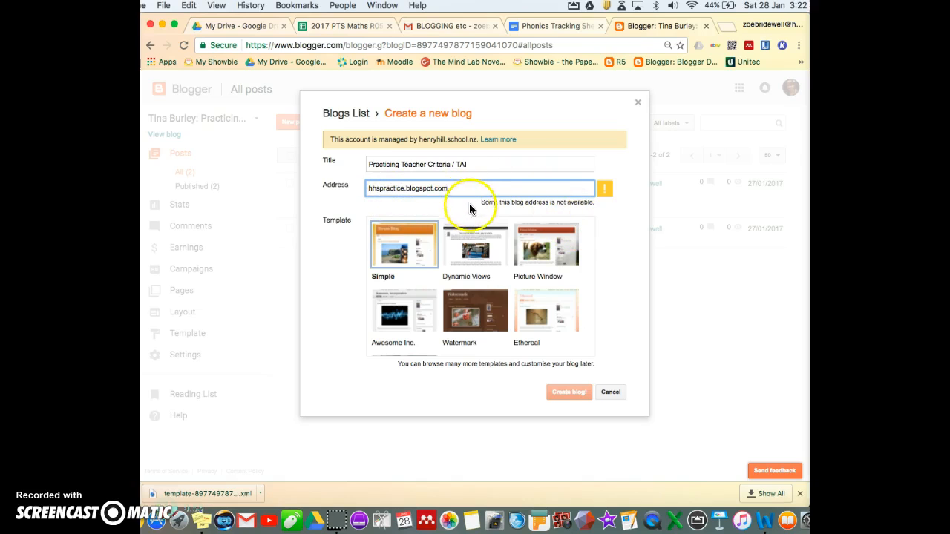
- Change the blog address to hhspractice7.blogspot.com and create the blog with the Simple template
{"action": "left_click", "coordinate": [403, 188]}
{"action": "type", "text": "7"}
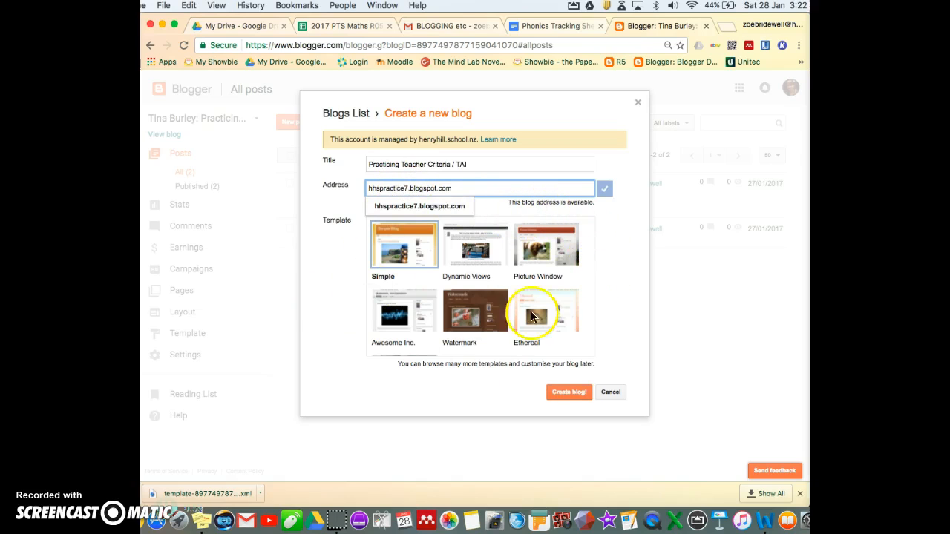
{"action": "left_click", "coordinate": [569, 398]}
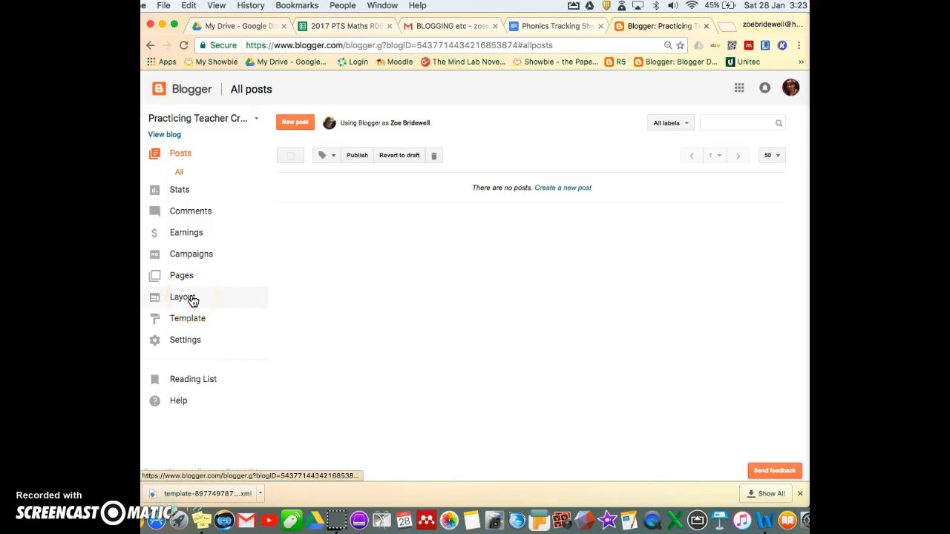
- Open the new blog's layout settings at the Header section
{"action": "left_click", "coordinate": [164, 502]}
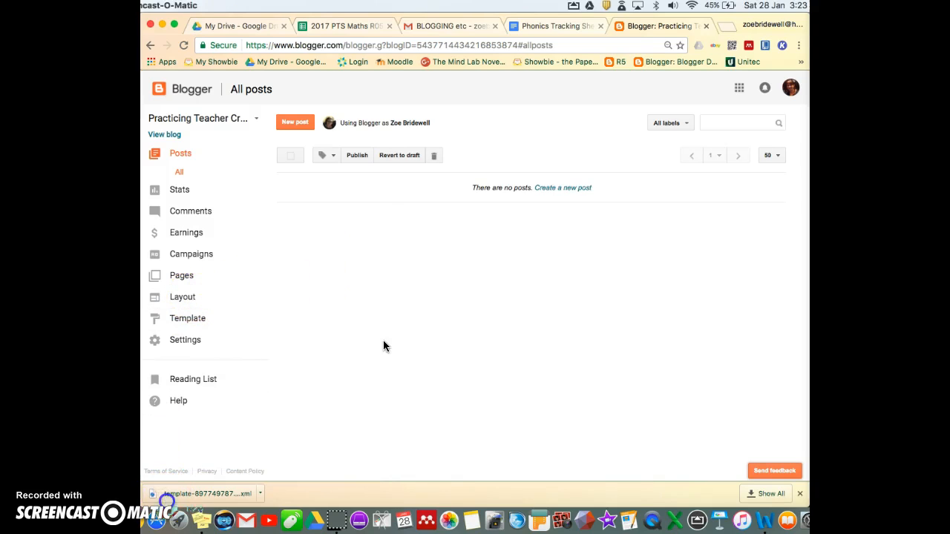
{"action": "left_click", "coordinate": [178, 296]}
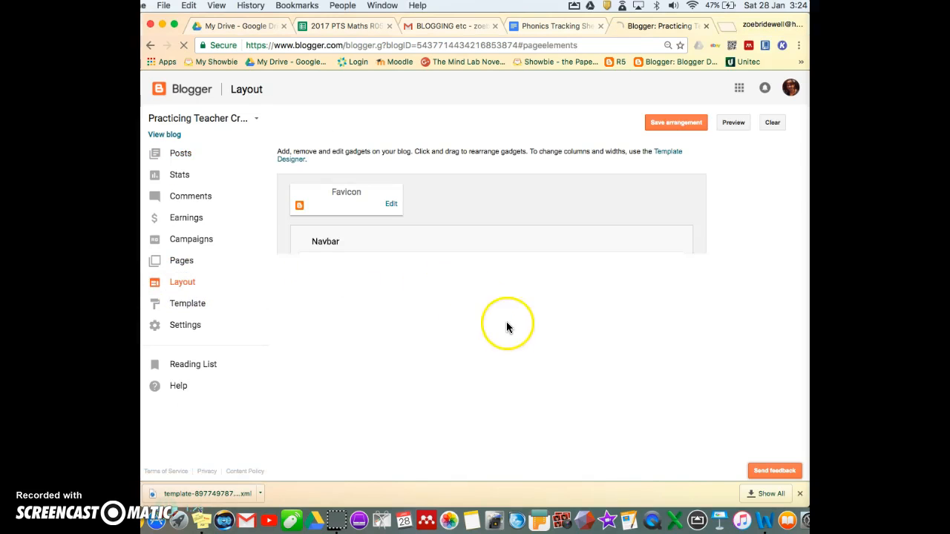
{"action": "scroll", "coordinate": [514, 342], "scroll_direction": "down", "scroll_amount": 1}
{"action": "scroll", "coordinate": [514, 342], "scroll_direction": "down", "scroll_amount": 1}
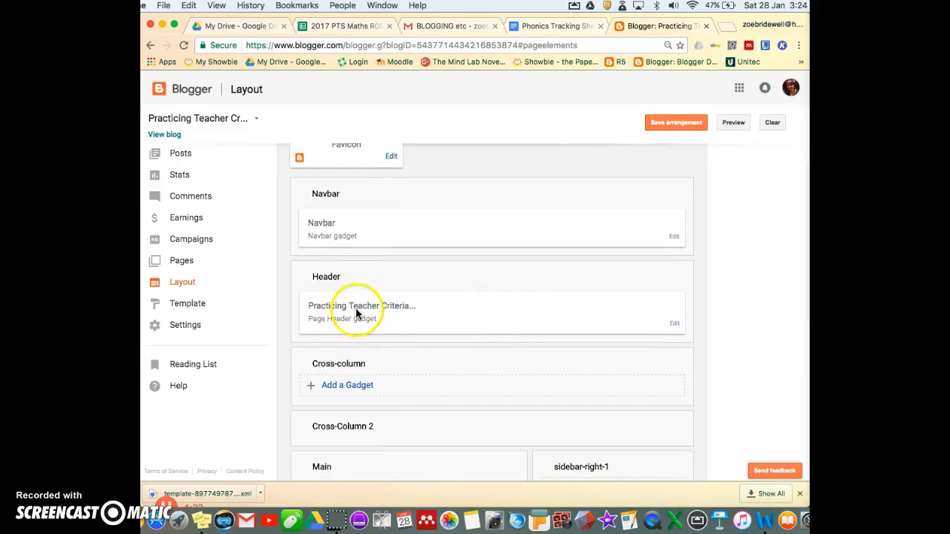
- Switch to Gmail, open the "Blogs - TAI" email and copy the first inquiry question about focused small group instruction
{"action": "left_click", "coordinate": [441, 27]}
{"action": "left_click", "coordinate": [180, 177]}
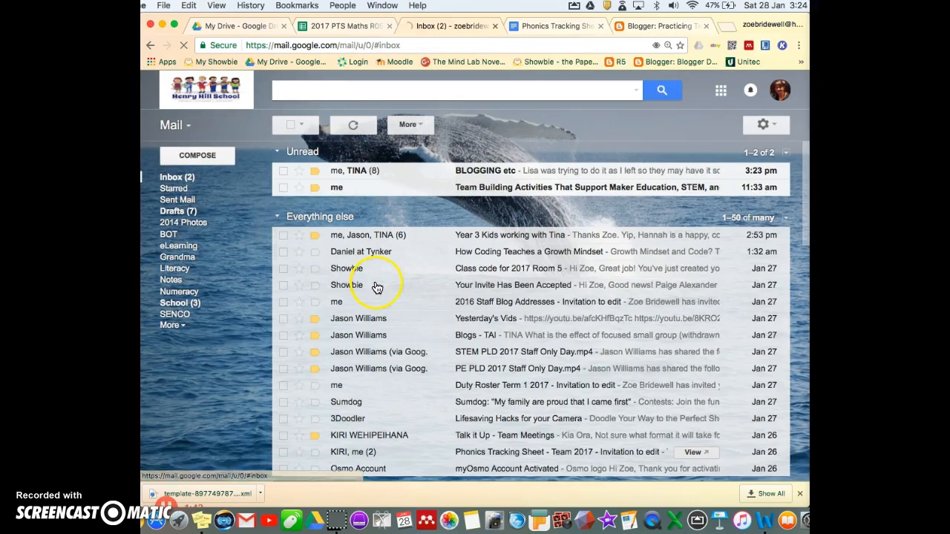
{"action": "left_click", "coordinate": [475, 336]}
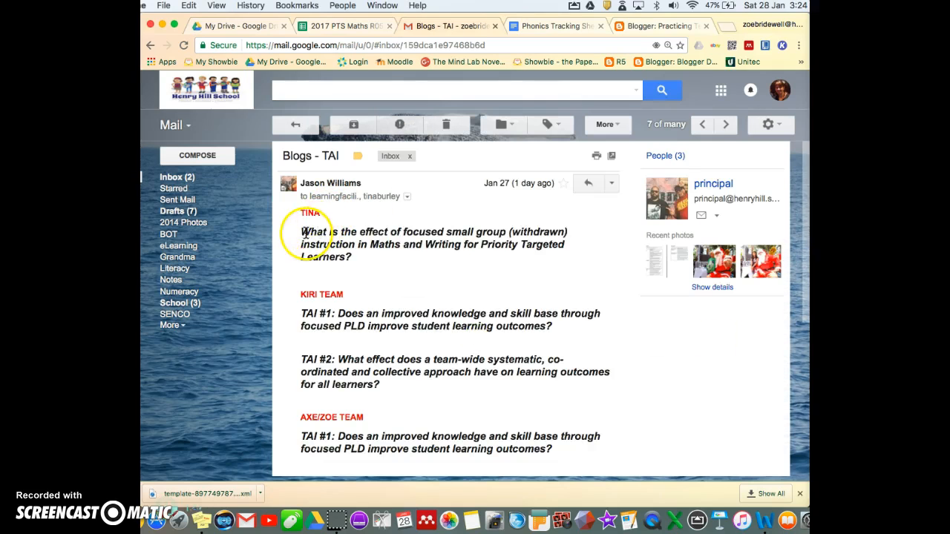
{"action": "left_click_drag", "start_coordinate": [300, 232], "coordinate": [360, 253]}
{"action": "key", "text": "super+c"}
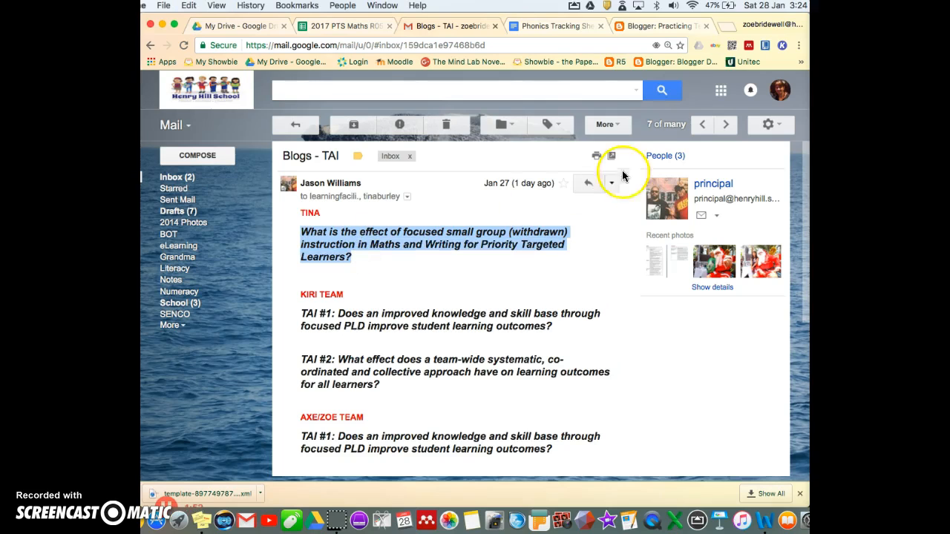
- Back in Blogger, set the header's blog description to the copied question prefixed with "2017 TAI:" and save it
{"action": "left_click", "coordinate": [643, 26]}
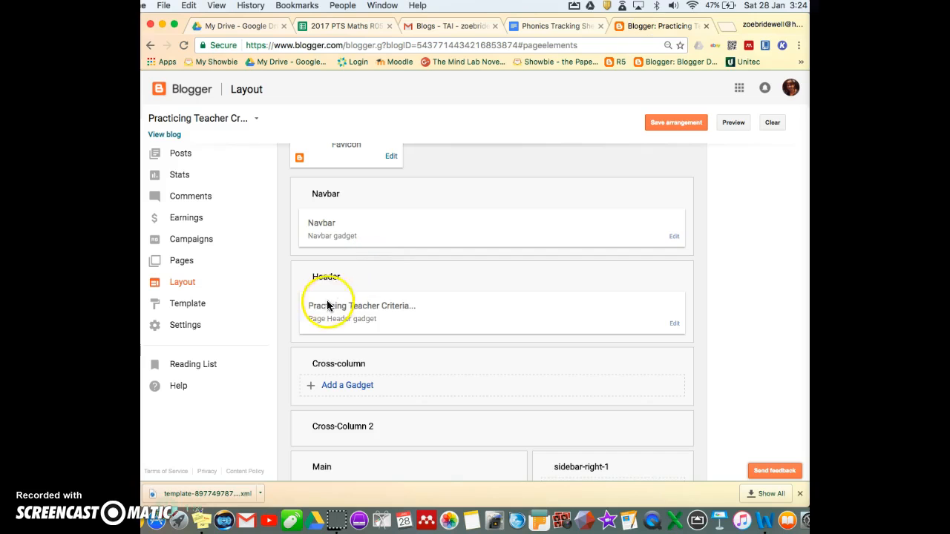
{"action": "left_click", "coordinate": [675, 325]}
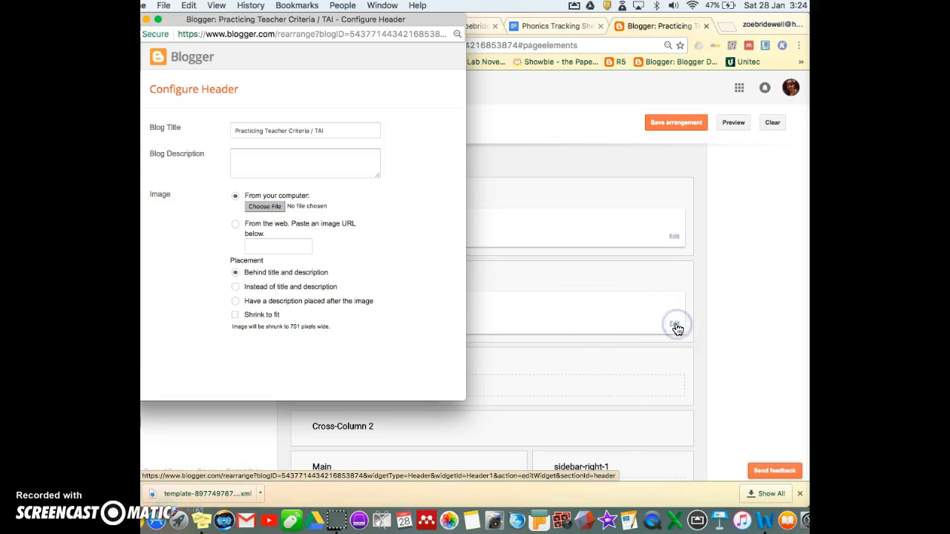
{"action": "left_click", "coordinate": [235, 156]}
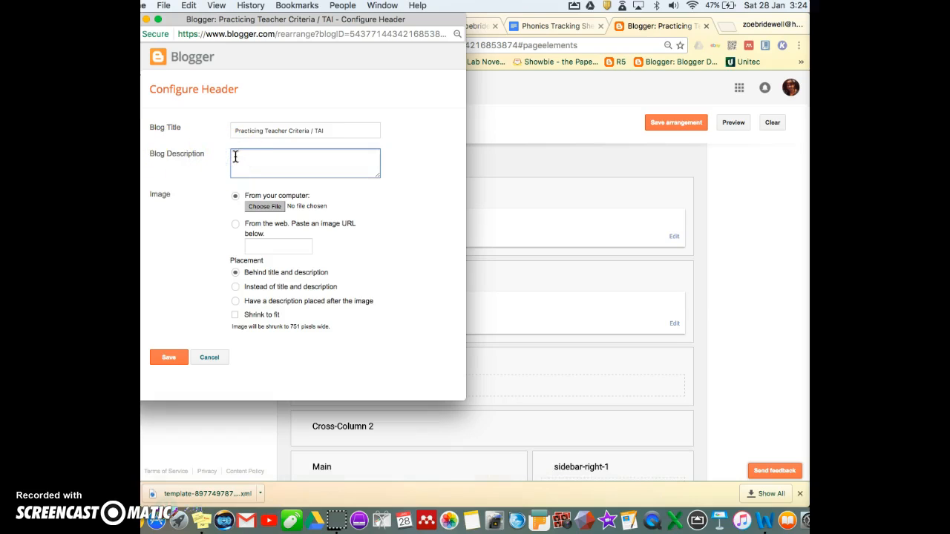
{"action": "key", "text": "super+v"}
{"action": "left_click", "coordinate": [235, 157]}
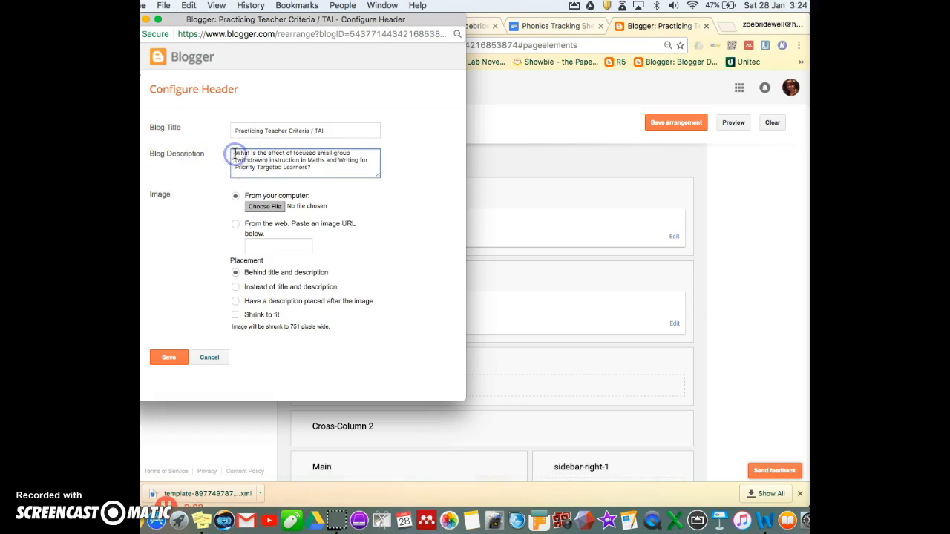
{"action": "type", "text": "2017 "}
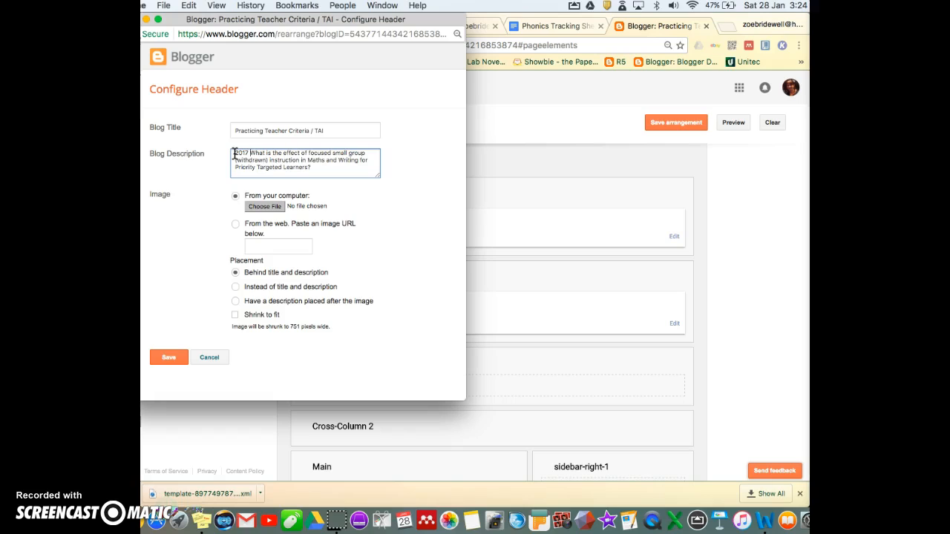
{"action": "type", "text": "TAI:"}
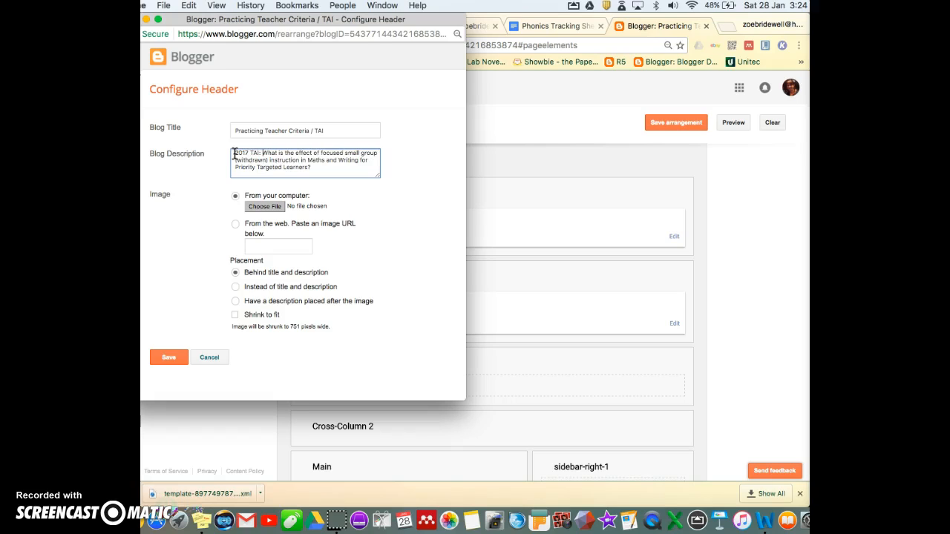
{"action": "left_click", "coordinate": [169, 357]}
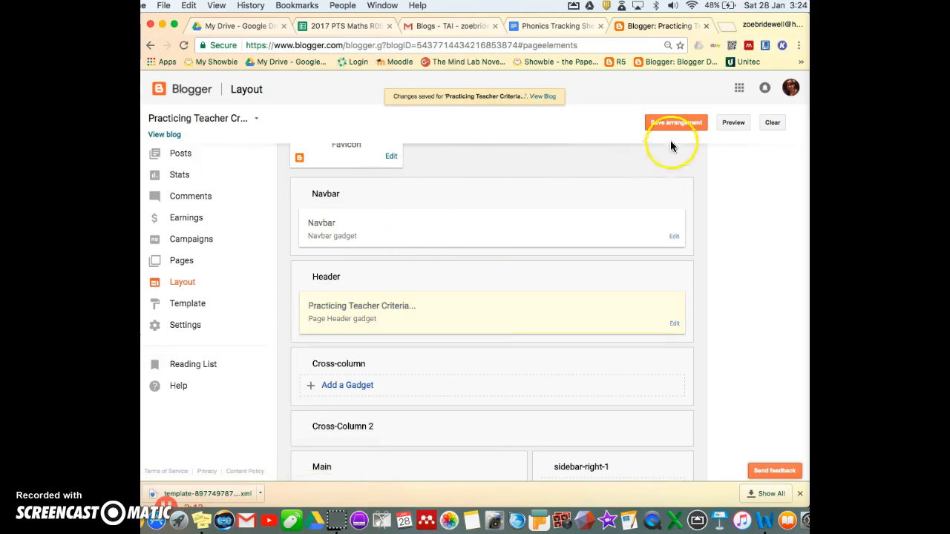
- View the live blog to check its header and About Me section, and close it again
{"action": "left_click", "coordinate": [170, 137]}
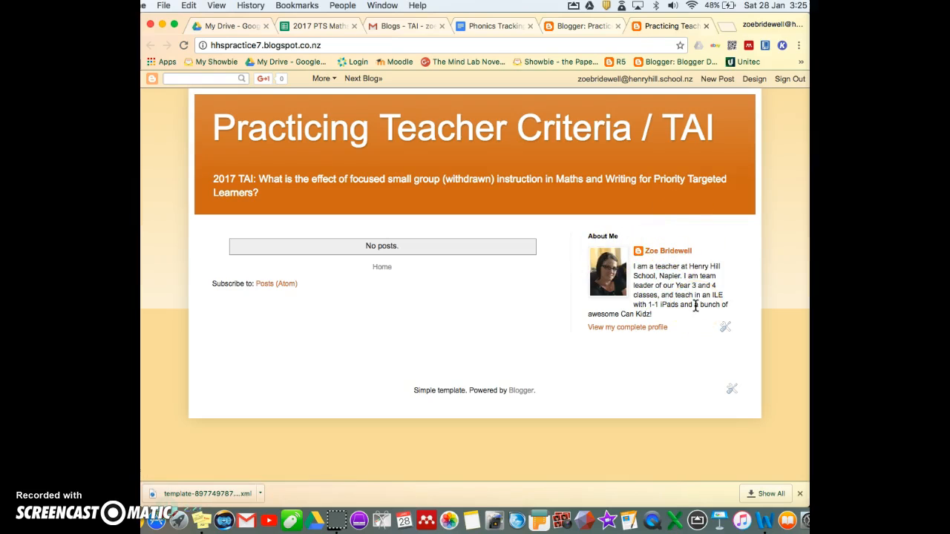
{"action": "left_click", "coordinate": [670, 252]}
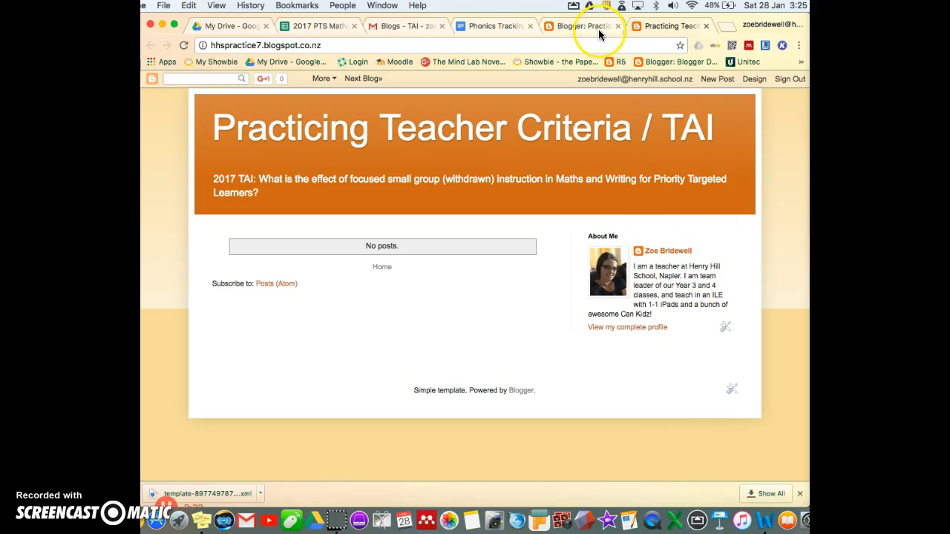
{"action": "left_click", "coordinate": [707, 26]}
- Add a Labels gadget to the Cross-column section, set to show Selected Labels, and save it
{"action": "scroll", "coordinate": [458, 285], "scroll_direction": "down", "scroll_amount": 1}
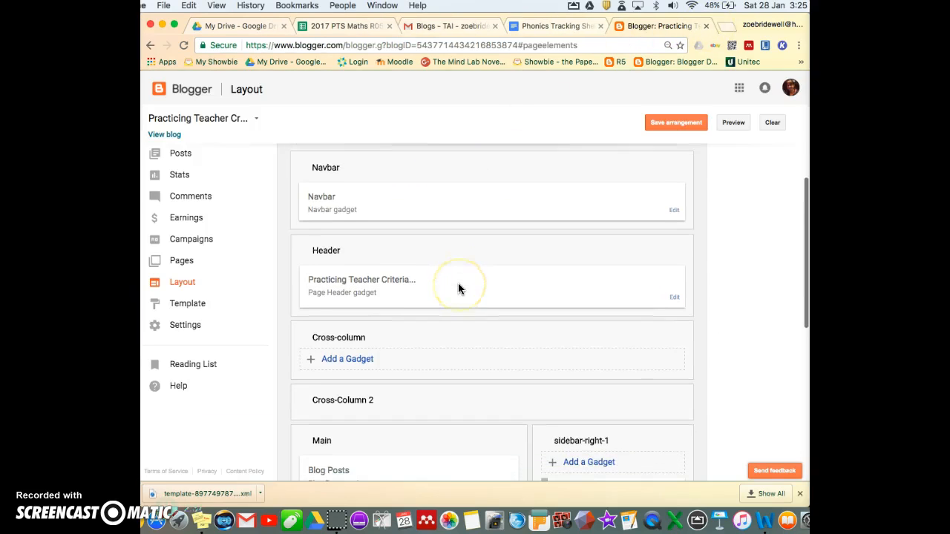
{"action": "scroll", "coordinate": [458, 288], "scroll_direction": "down", "scroll_amount": 2}
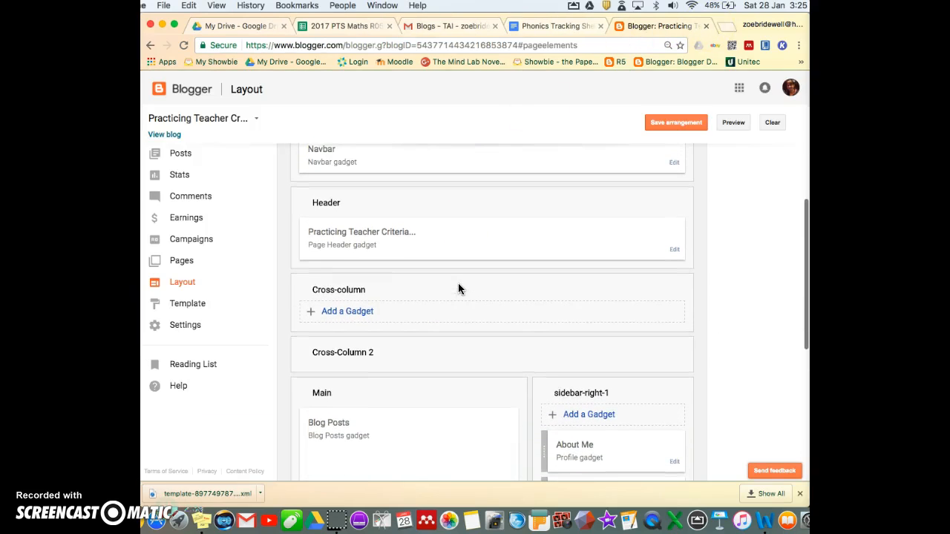
{"action": "scroll", "coordinate": [458, 288], "scroll_direction": "down", "scroll_amount": 2}
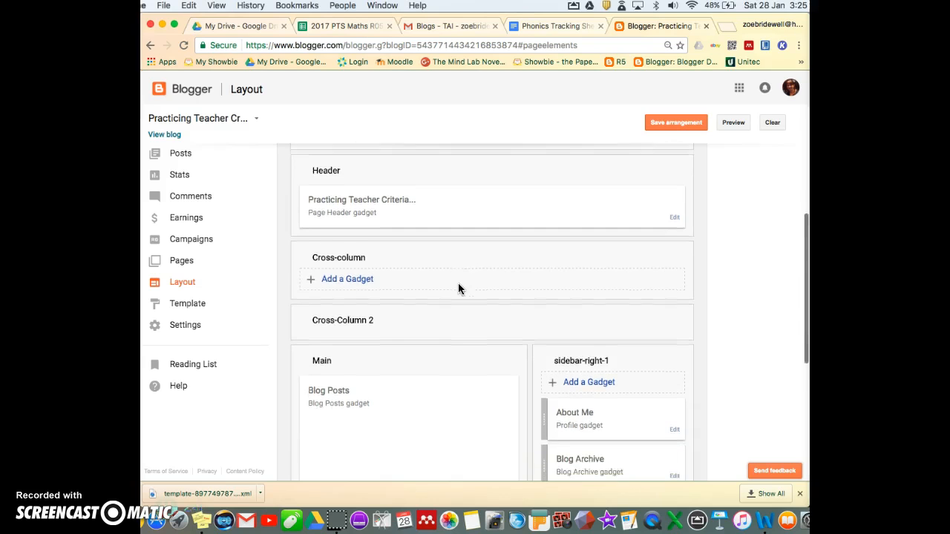
{"action": "left_click", "coordinate": [343, 259]}
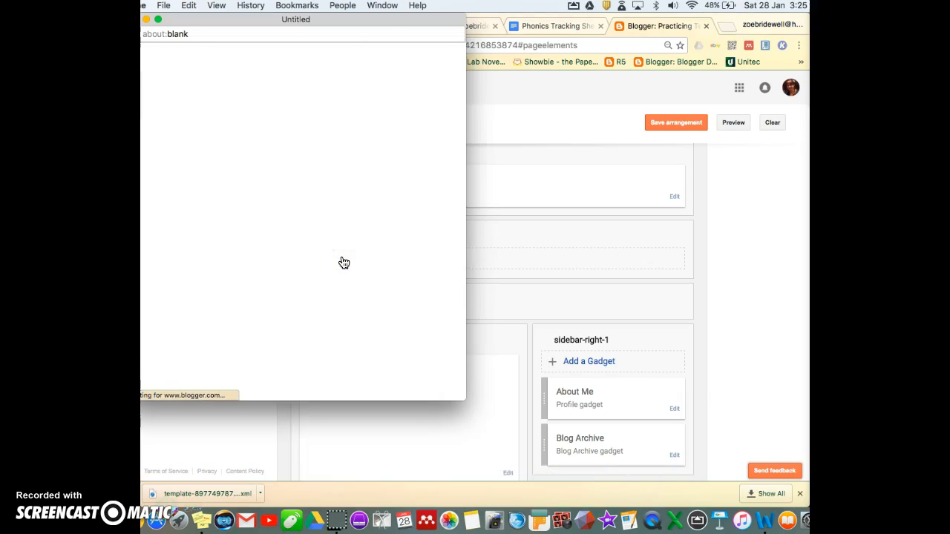
{"action": "left_click_drag", "start_coordinate": [425, 26], "coordinate": [443, 26]}
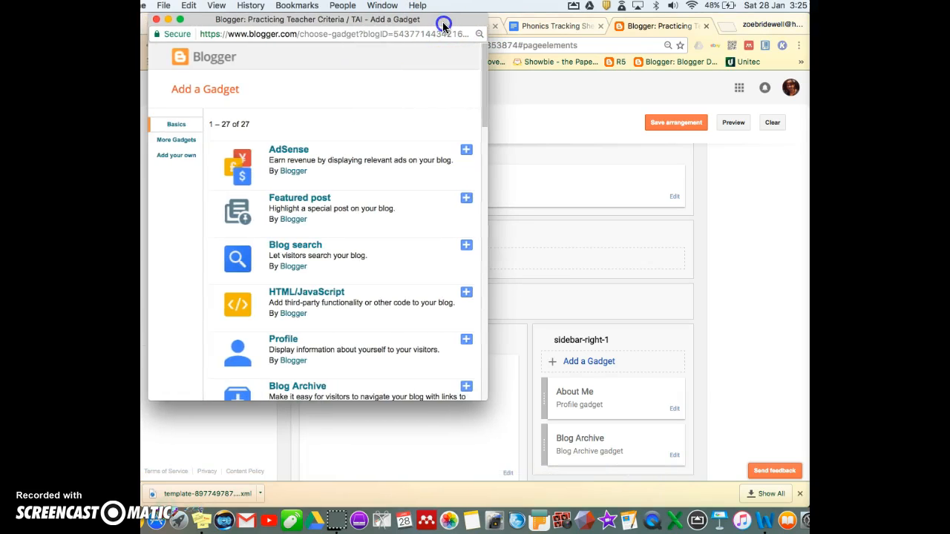
{"action": "scroll", "coordinate": [377, 268], "scroll_direction": "down", "scroll_amount": 5}
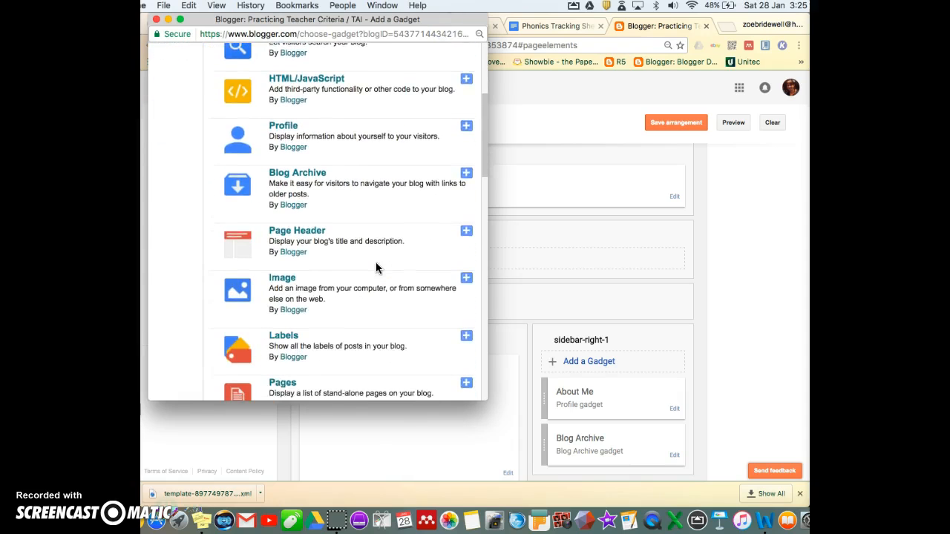
{"action": "scroll", "coordinate": [376, 267], "scroll_direction": "down", "scroll_amount": 1}
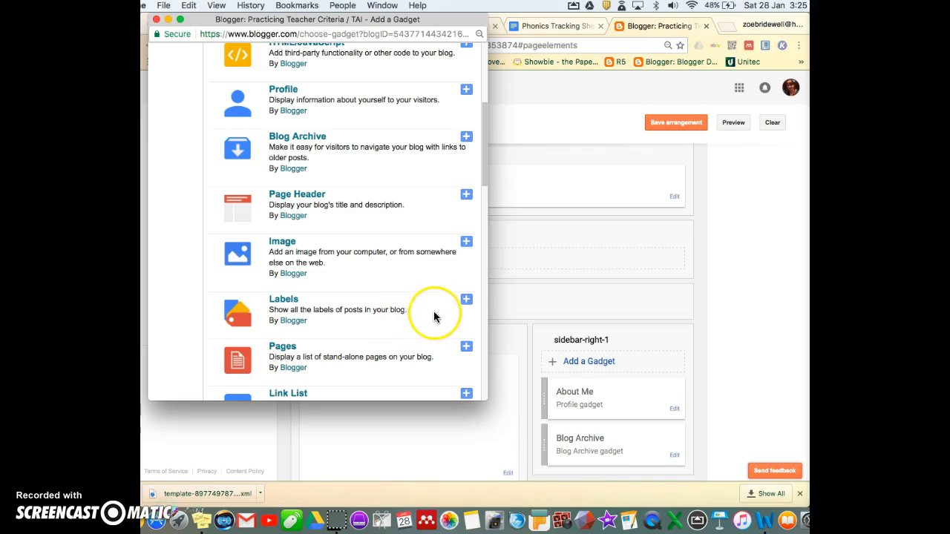
{"action": "left_click", "coordinate": [467, 300]}
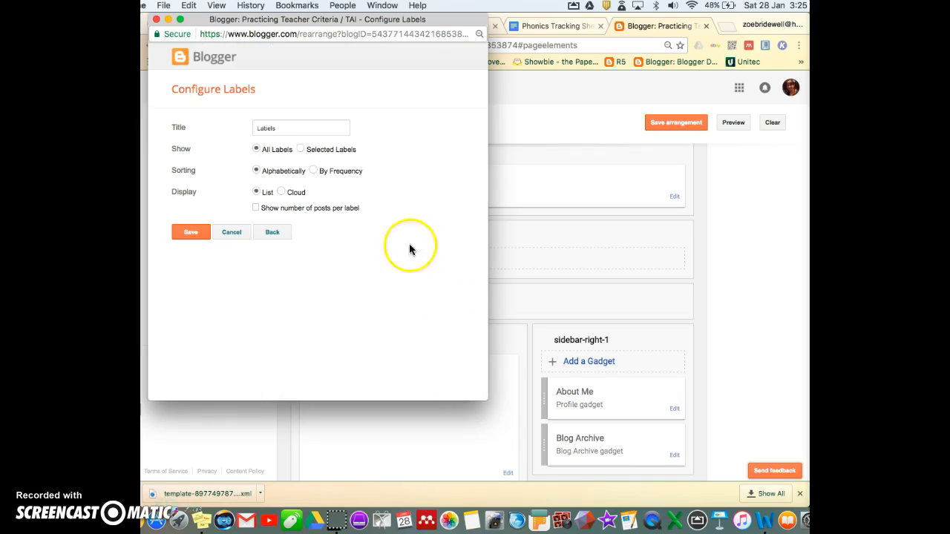
{"action": "left_click", "coordinate": [301, 149]}
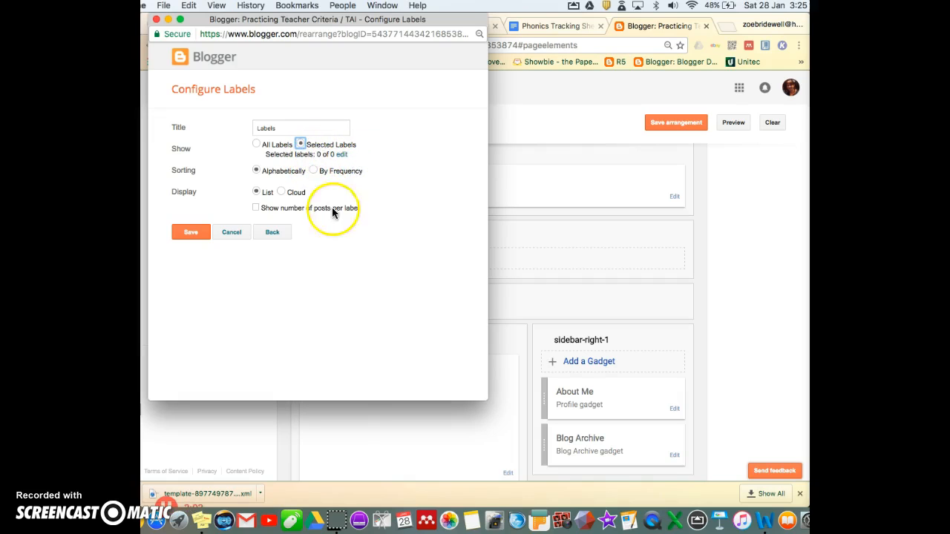
{"action": "left_click", "coordinate": [190, 233]}
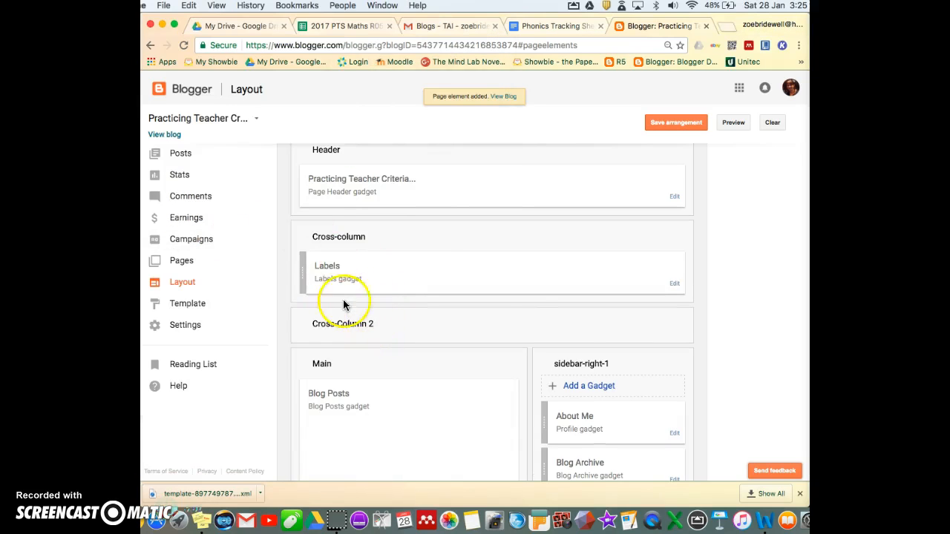
- Add a second Labels gadget showing Selected Labels through sidebar-right-1, save it, and move it into Cross-Column 2
{"action": "left_click", "coordinate": [589, 386]}
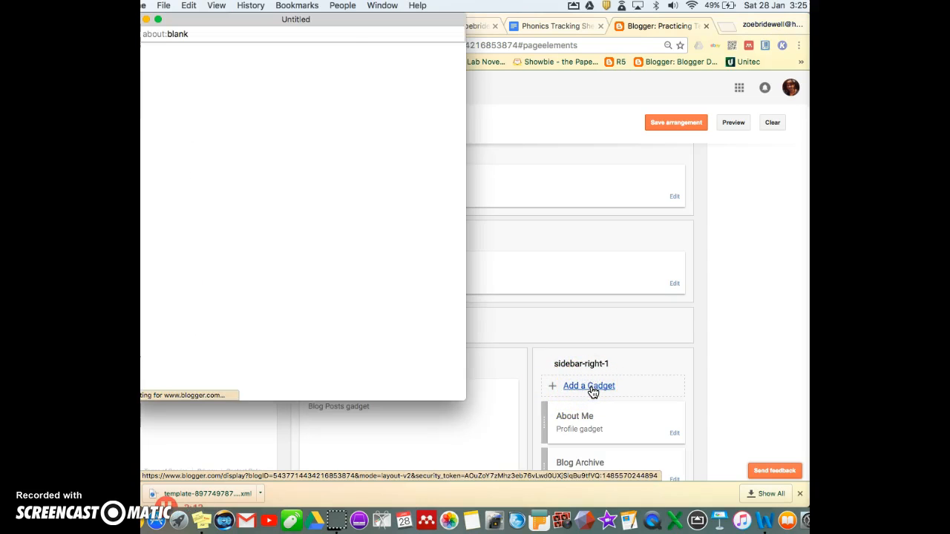
{"action": "scroll", "coordinate": [309, 219], "scroll_direction": "down", "scroll_amount": 5}
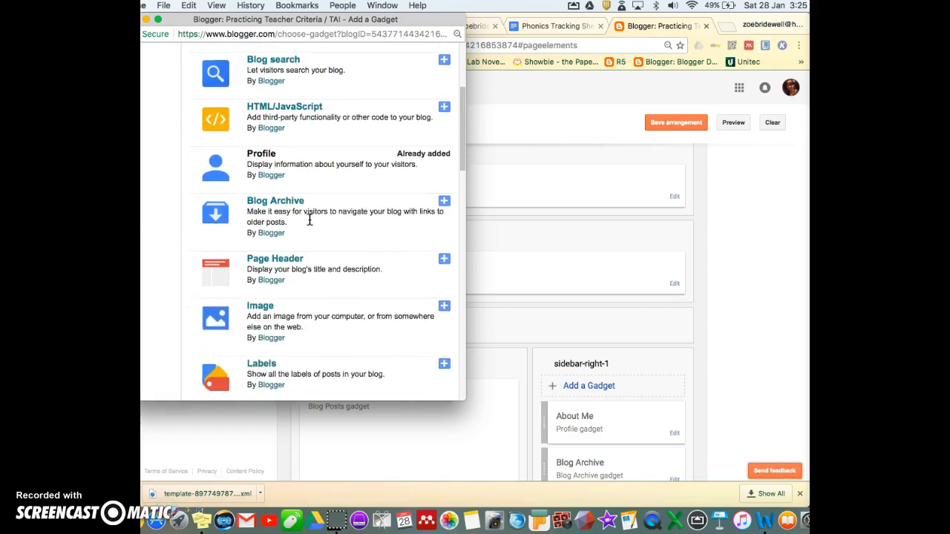
{"action": "scroll", "coordinate": [309, 219], "scroll_direction": "down", "scroll_amount": 3}
{"action": "left_click", "coordinate": [440, 283]}
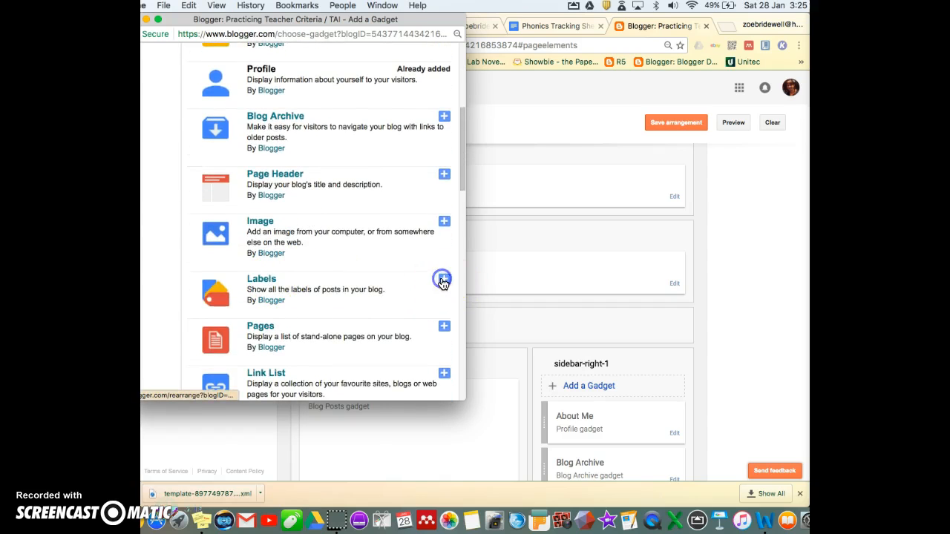
{"action": "left_click", "coordinate": [278, 149]}
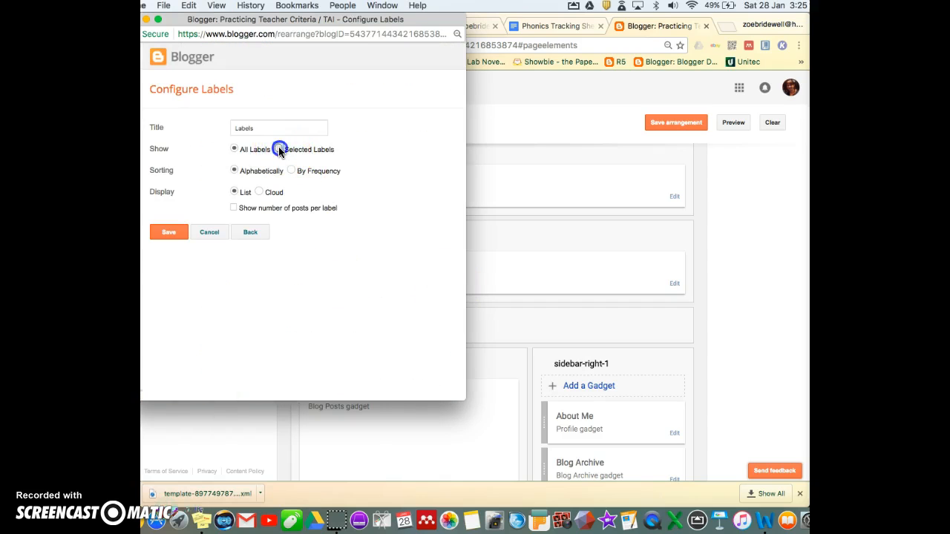
{"action": "left_click", "coordinate": [169, 234]}
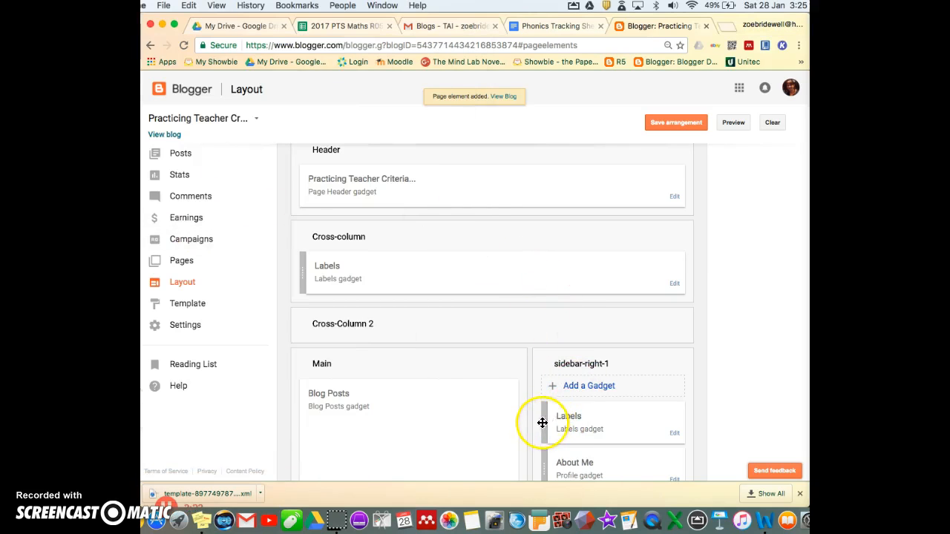
{"action": "left_click_drag", "start_coordinate": [545, 422], "coordinate": [297, 356]}
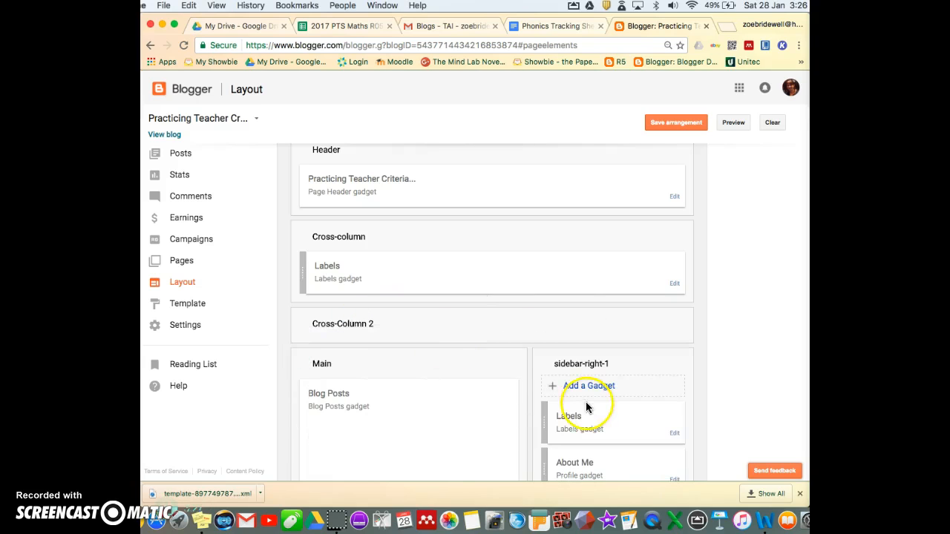
{"action": "left_click_drag", "start_coordinate": [536, 418], "coordinate": [462, 334]}
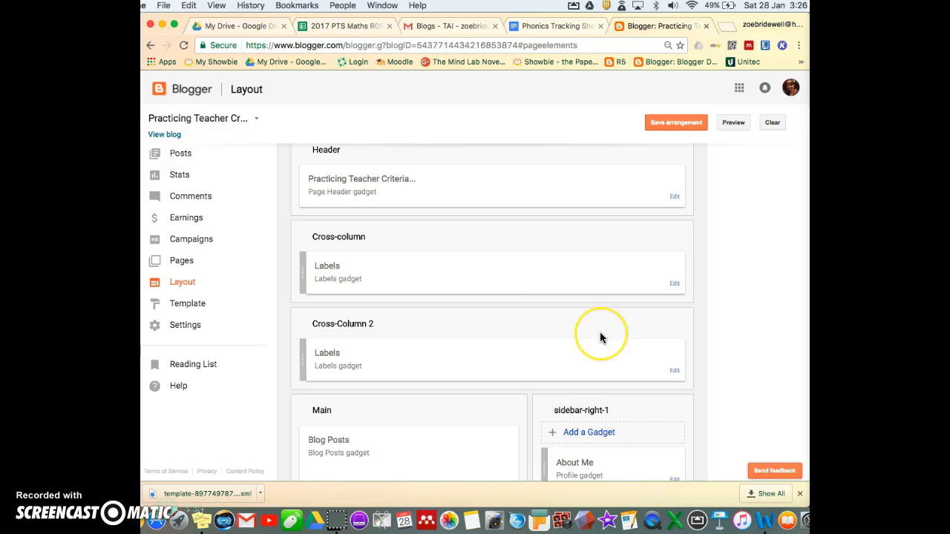
- Configure the sidebar's About Me gadget to show the about me text without the location, and save it
{"action": "scroll", "coordinate": [599, 332], "scroll_direction": "down", "scroll_amount": 2}
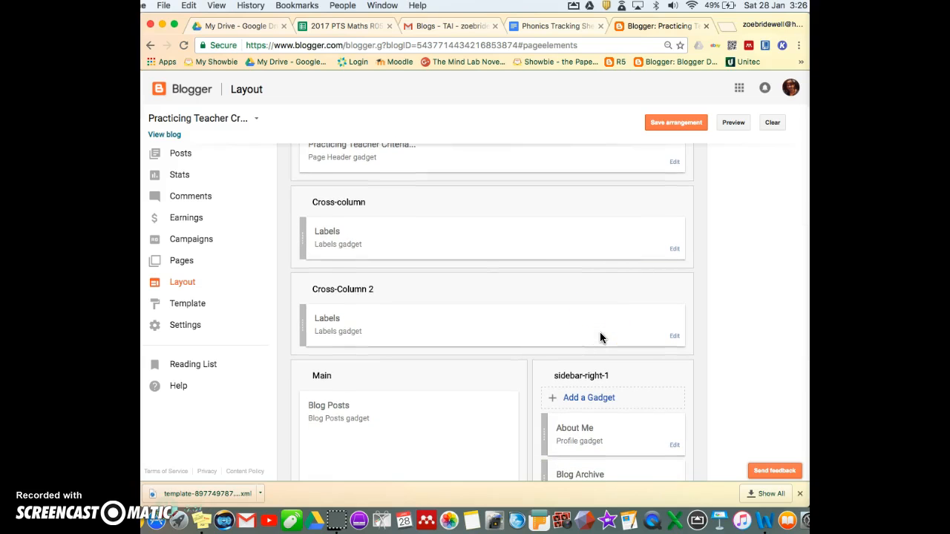
{"action": "scroll", "coordinate": [600, 337], "scroll_direction": "down", "scroll_amount": 5}
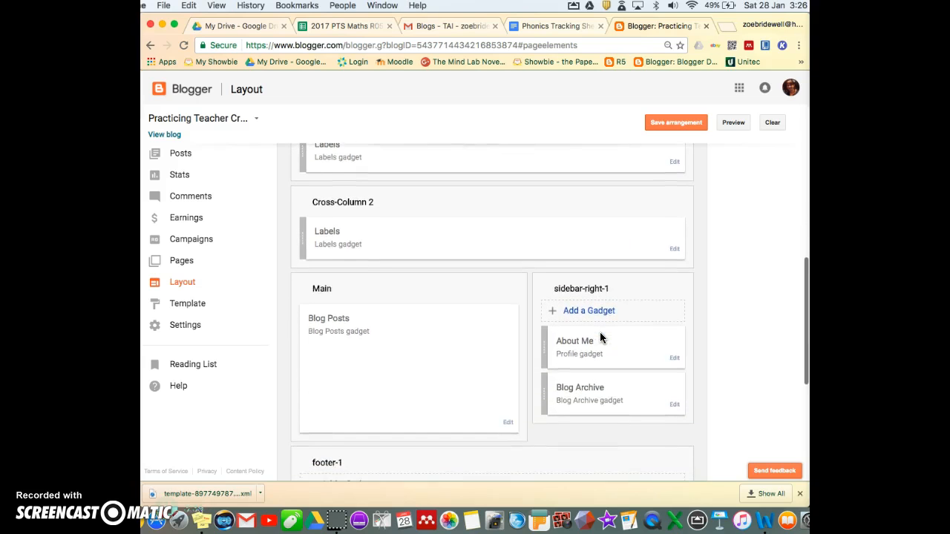
{"action": "scroll", "coordinate": [600, 337], "scroll_direction": "down", "scroll_amount": 2}
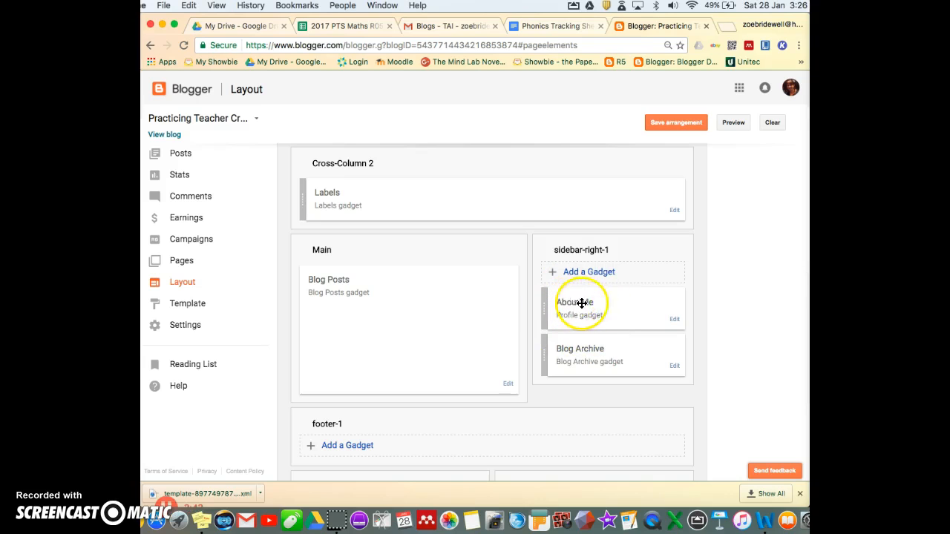
{"action": "left_click", "coordinate": [676, 321]}
{"action": "left_click", "coordinate": [275, 186]}
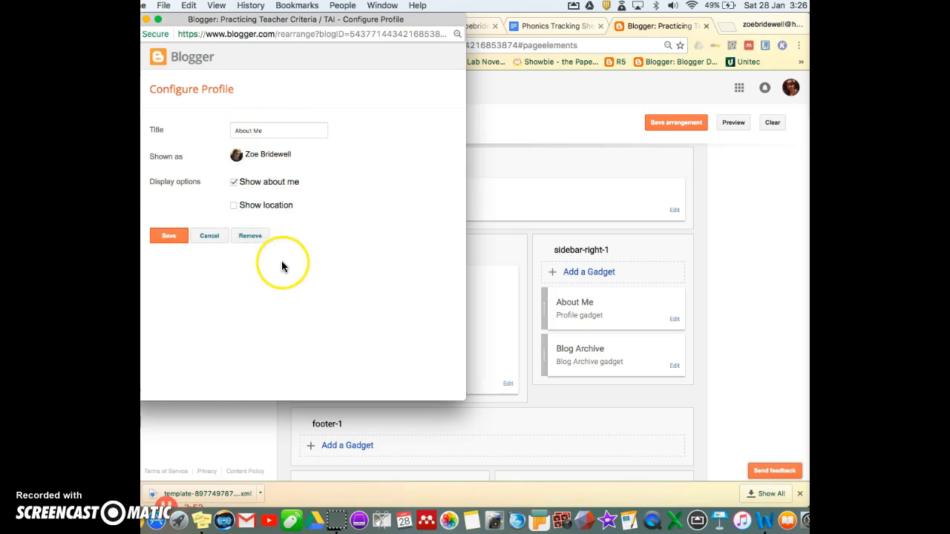
{"action": "left_click", "coordinate": [165, 237]}
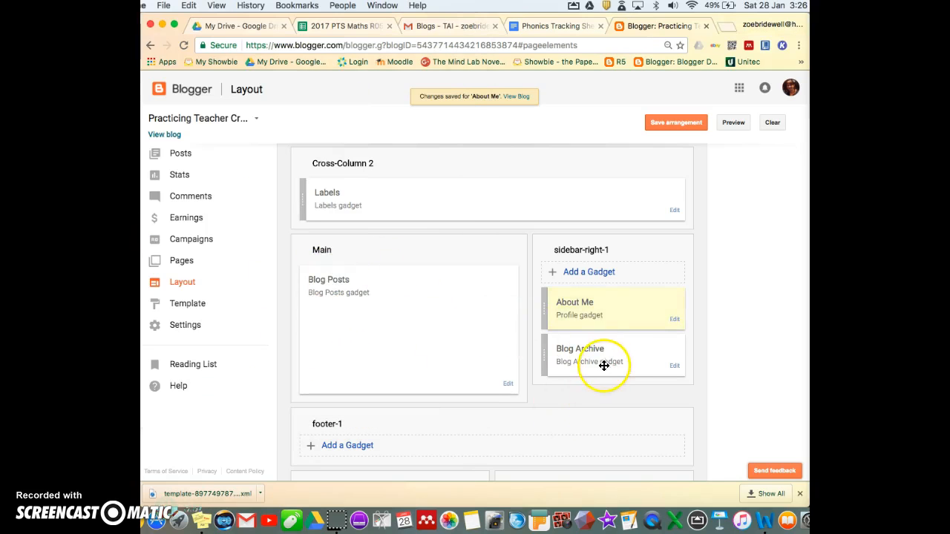
- Add a List gadget to sidebar-right-1 and title it "PTC"
{"action": "left_click", "coordinate": [599, 272]}
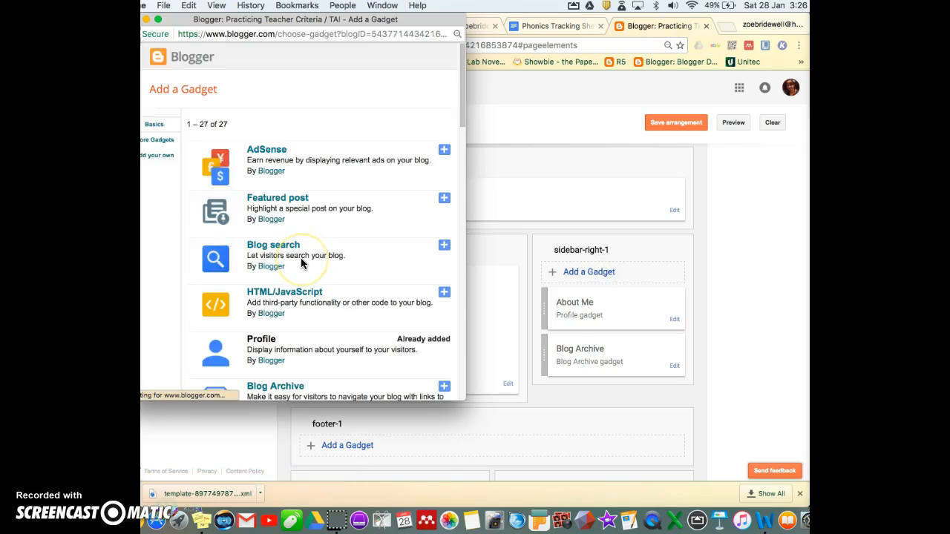
{"action": "scroll", "coordinate": [301, 262], "scroll_direction": "down", "scroll_amount": 5}
{"action": "scroll", "coordinate": [300, 261], "scroll_direction": "down", "scroll_amount": 10}
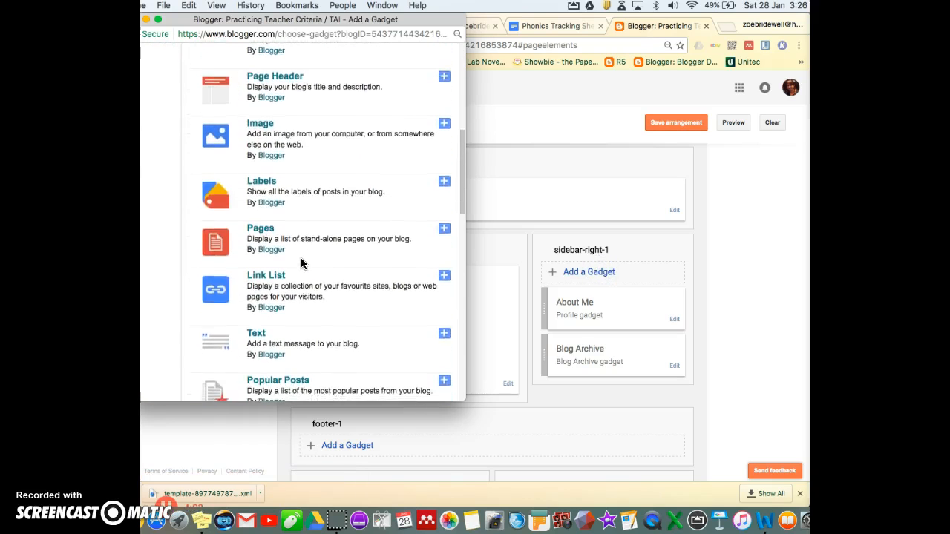
{"action": "scroll", "coordinate": [301, 261], "scroll_direction": "down", "scroll_amount": 10}
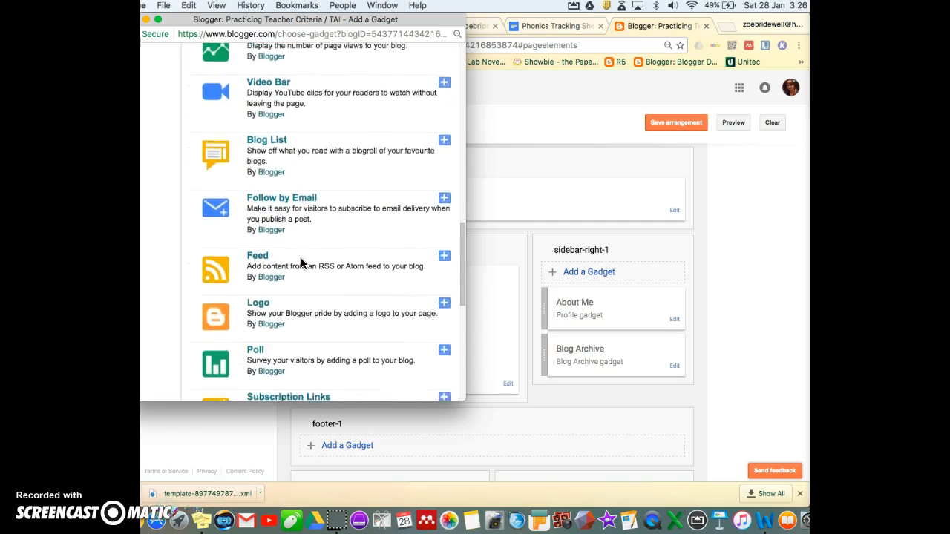
{"action": "scroll", "coordinate": [301, 261], "scroll_direction": "down", "scroll_amount": 3}
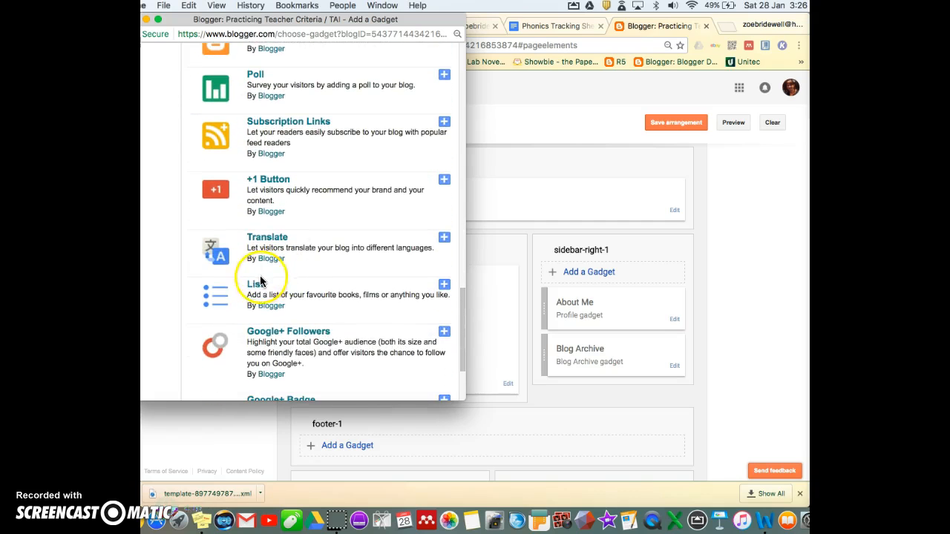
{"action": "left_click", "coordinate": [445, 288]}
{"action": "left_click", "coordinate": [261, 128]}
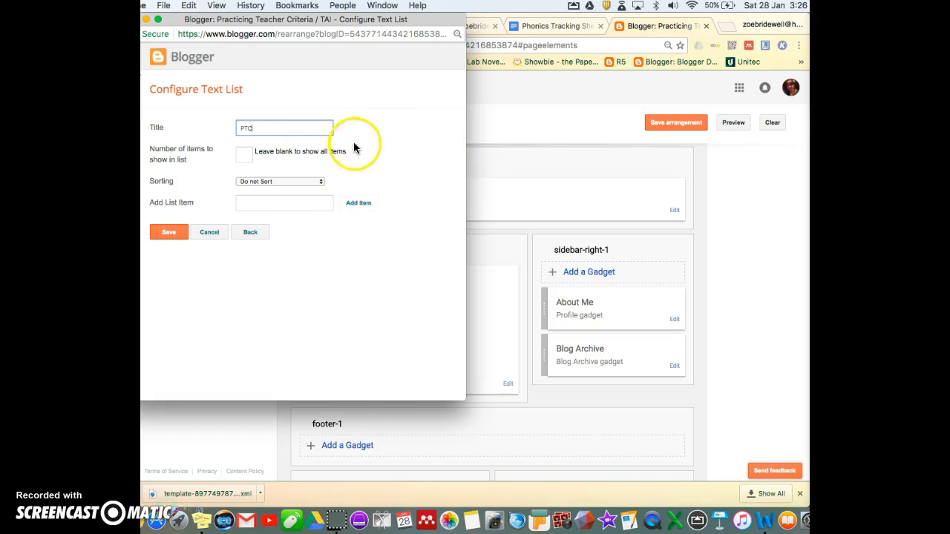
- Keep the list configuration open, load the Blogger dashboard in a new tab, view the live Practicing Teacher Criteria / TAI blog and close it
{"action": "left_click_drag", "start_coordinate": [420, 22], "coordinate": [419, 41]}
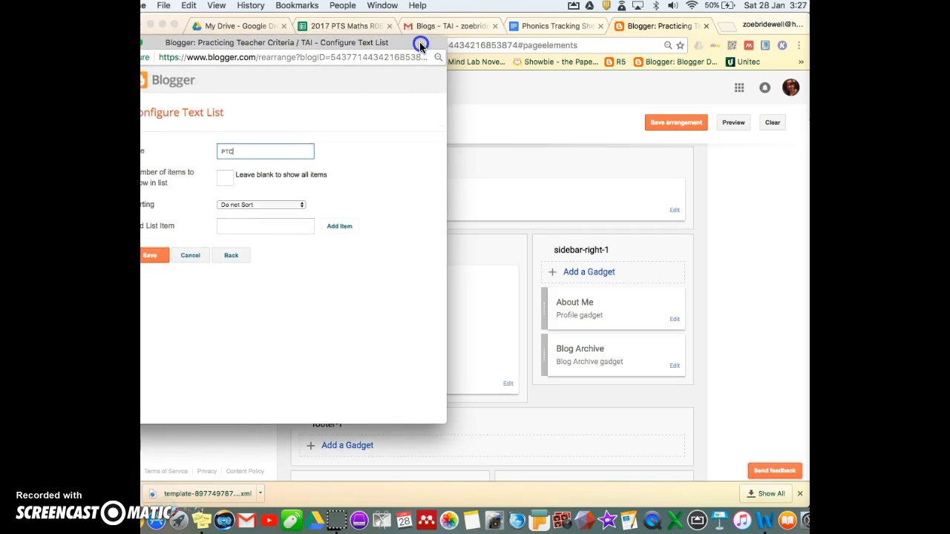
{"action": "left_click", "coordinate": [727, 28]}
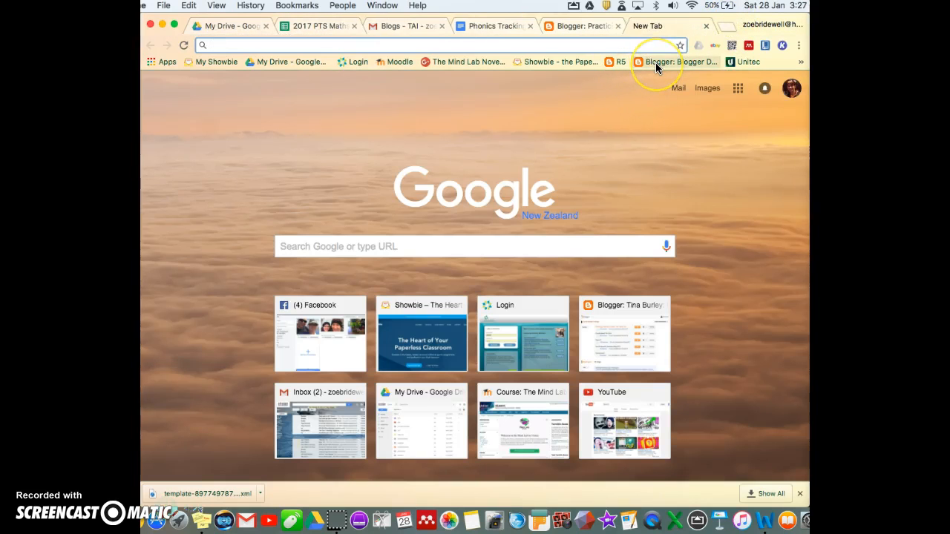
{"action": "left_click", "coordinate": [656, 63]}
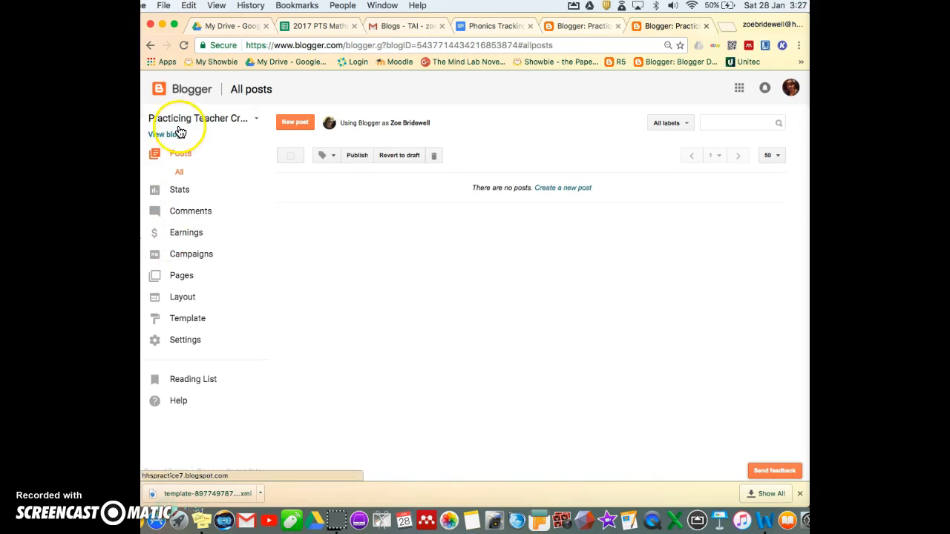
{"action": "left_click", "coordinate": [165, 136]}
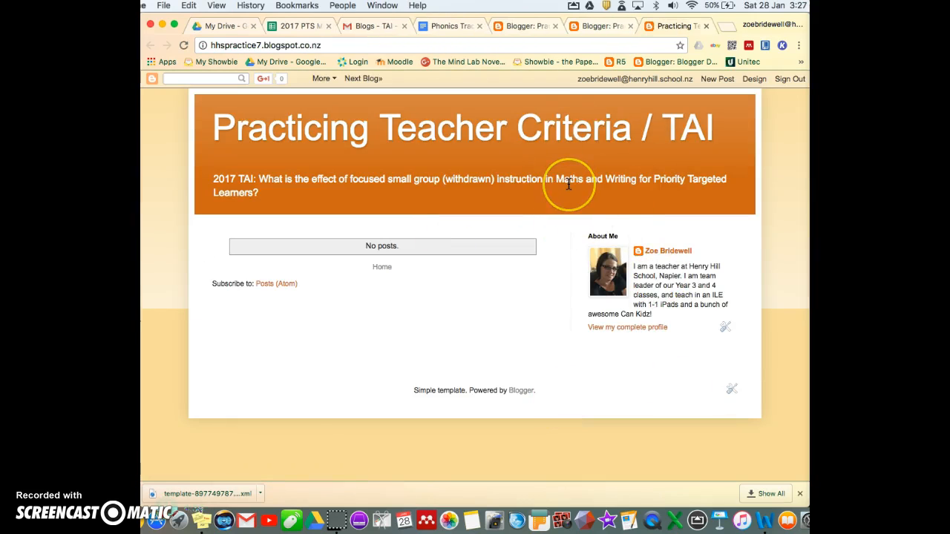
{"action": "left_click", "coordinate": [709, 28]}
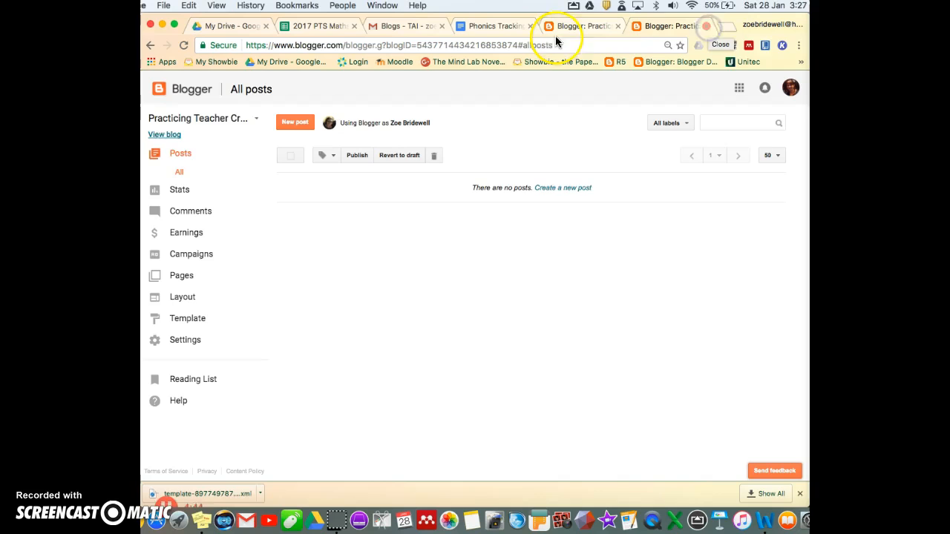
- Switch to the existing Practicing Teachers Criteria / TAI / Min... blog, open its live page and examine the PTC list in its sidebar
{"action": "left_click", "coordinate": [258, 121]}
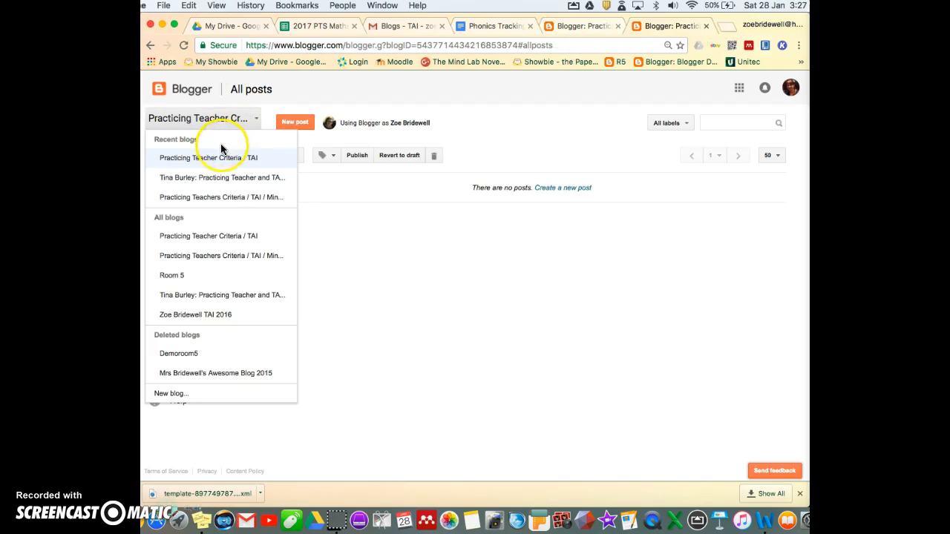
{"action": "left_click", "coordinate": [211, 197]}
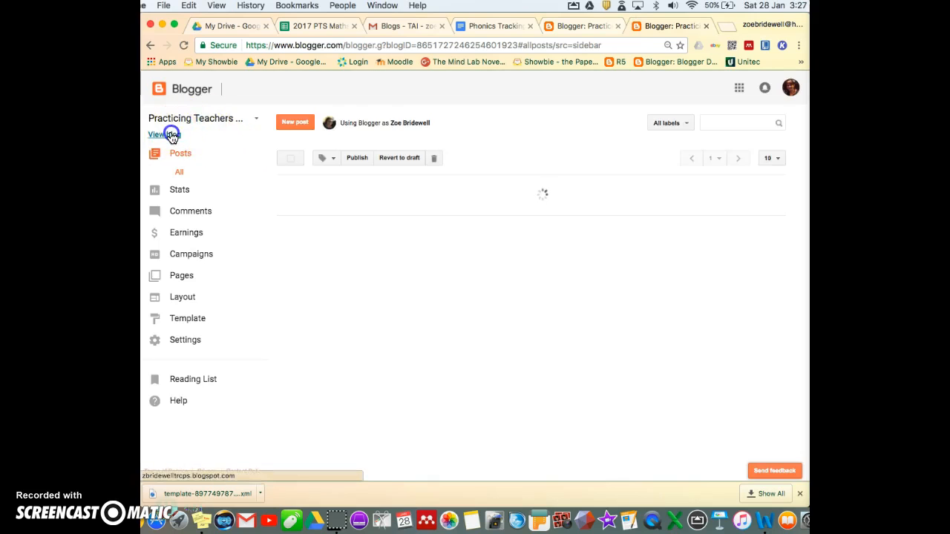
{"action": "left_click", "coordinate": [165, 133]}
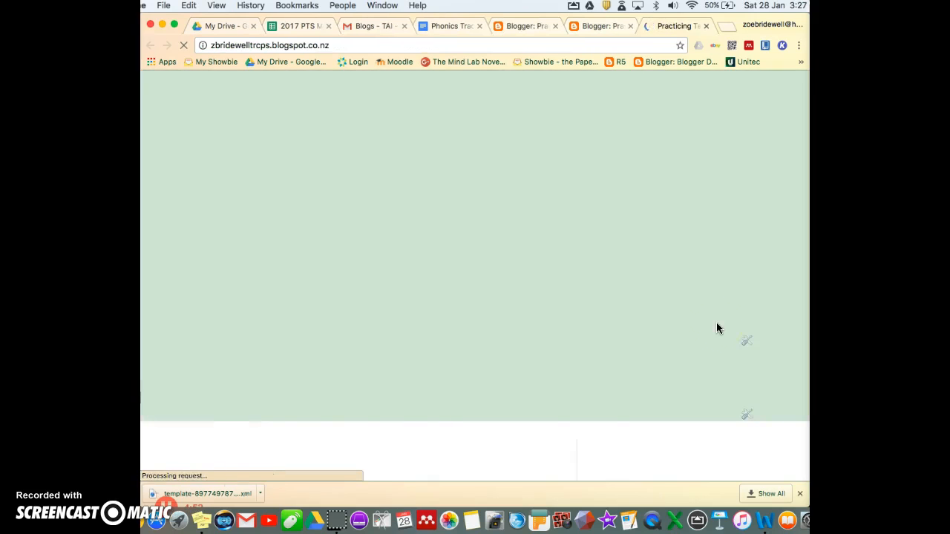
{"action": "scroll", "coordinate": [716, 322], "scroll_direction": "down", "scroll_amount": 2}
{"action": "scroll", "coordinate": [716, 322], "scroll_direction": "down", "scroll_amount": 5}
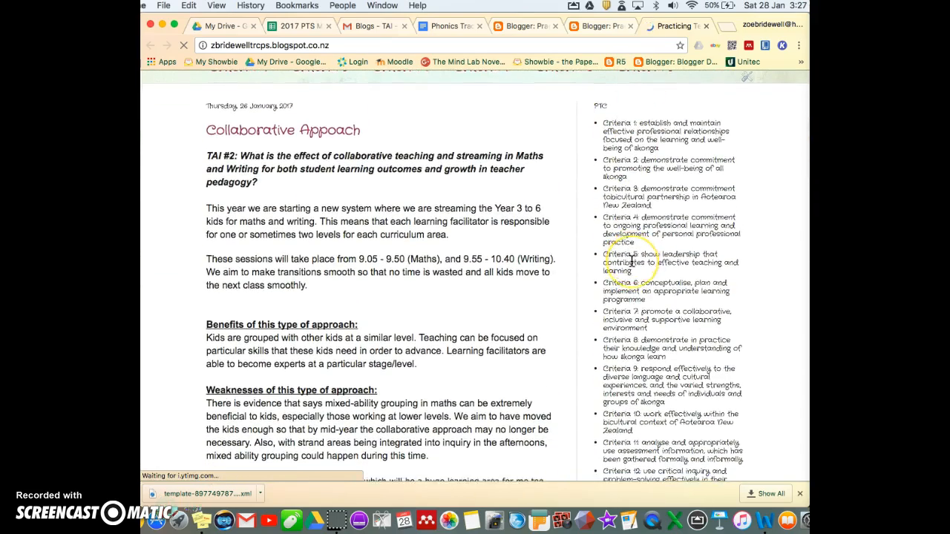
{"action": "scroll", "coordinate": [653, 259], "scroll_direction": "down", "scroll_amount": 1}
{"action": "scroll", "coordinate": [660, 208], "scroll_direction": "up", "scroll_amount": 3}
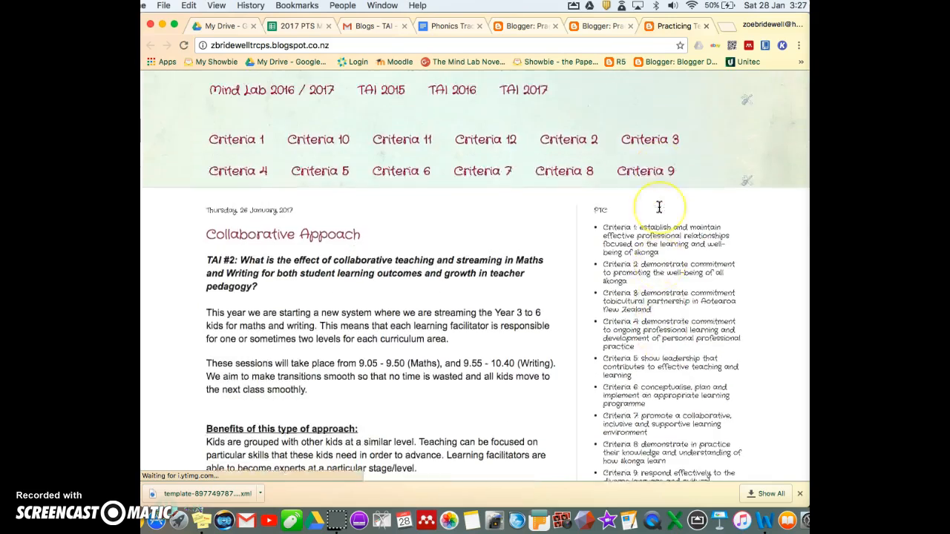
{"action": "scroll", "coordinate": [660, 208], "scroll_direction": "down", "scroll_amount": 2}
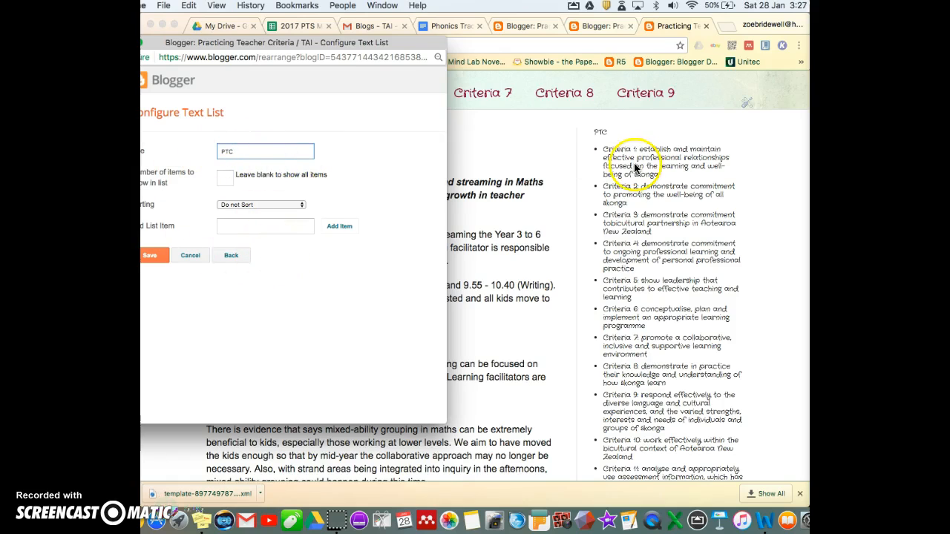
- Copy the Criteria 12 text on critical inquiry and problem-solving from the existing blog's sidebar and add it as the PTC list's first item
{"action": "left_click", "coordinate": [233, 225]}
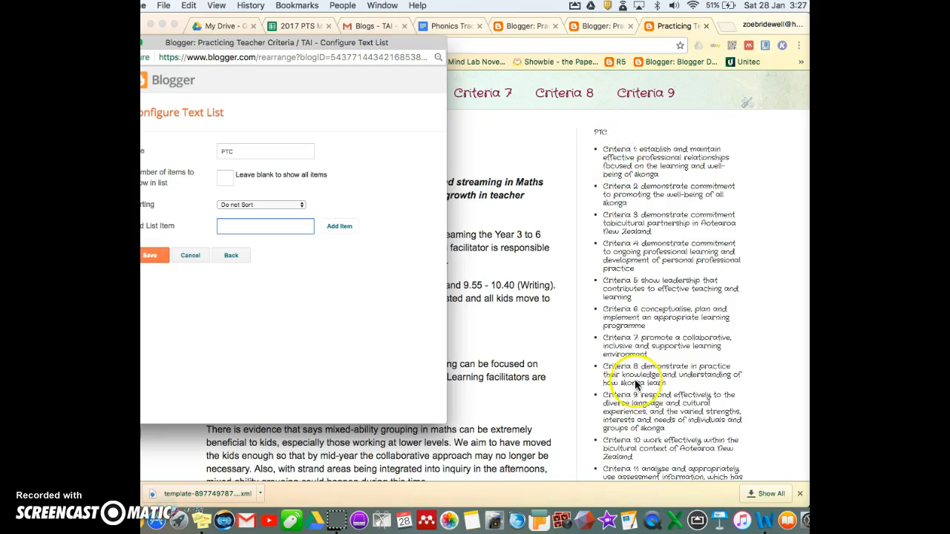
{"action": "scroll", "coordinate": [634, 384], "scroll_direction": "down", "scroll_amount": 5}
{"action": "left_click", "coordinate": [605, 327]}
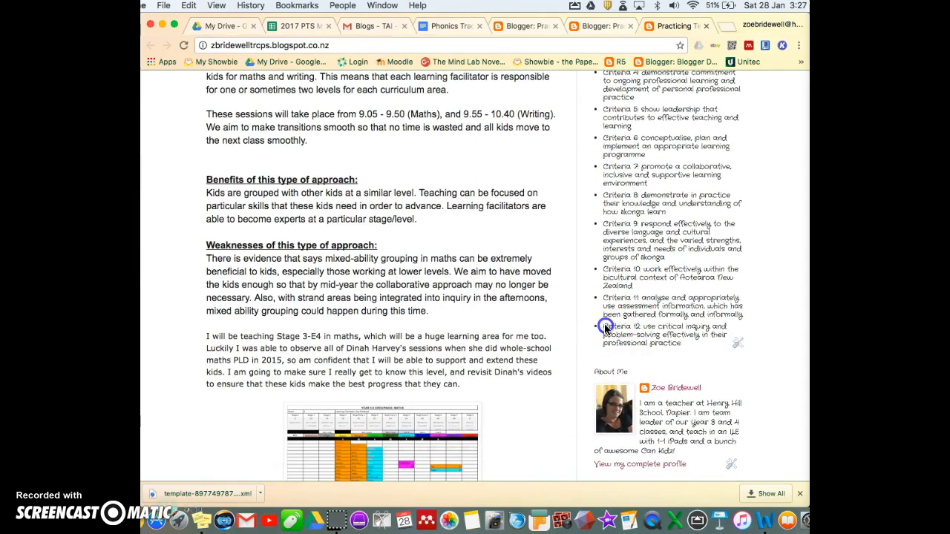
{"action": "right_click", "coordinate": [606, 330]}
{"action": "left_click", "coordinate": [679, 345]}
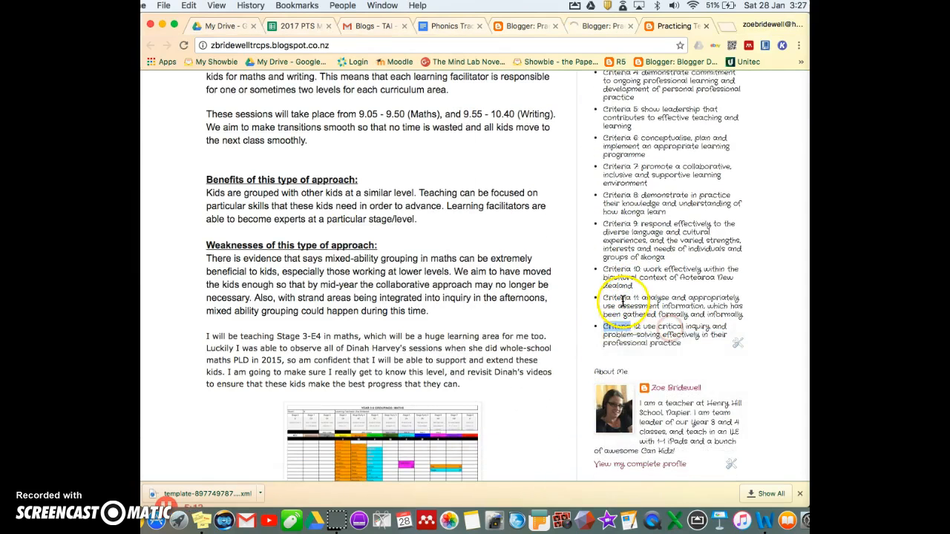
{"action": "left_click", "coordinate": [600, 349]}
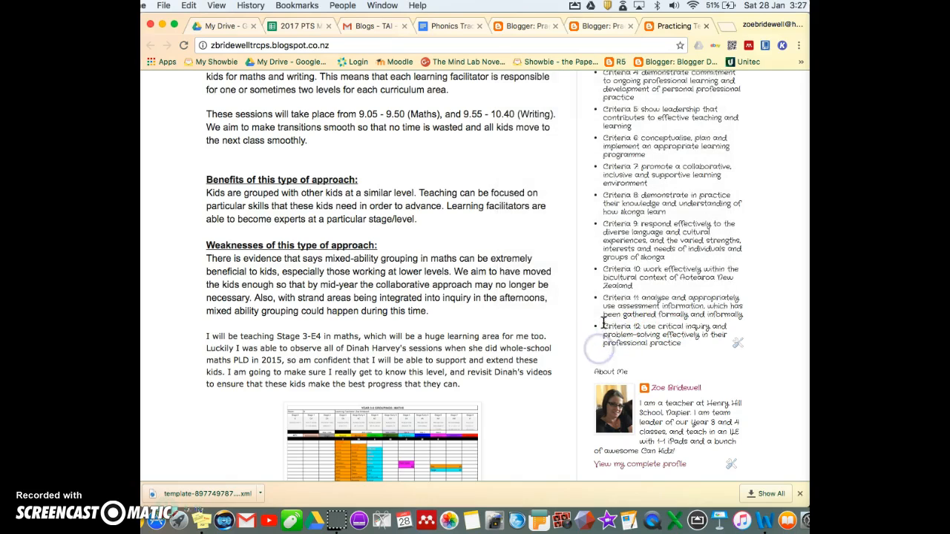
{"action": "left_click_drag", "start_coordinate": [605, 327], "coordinate": [686, 346]}
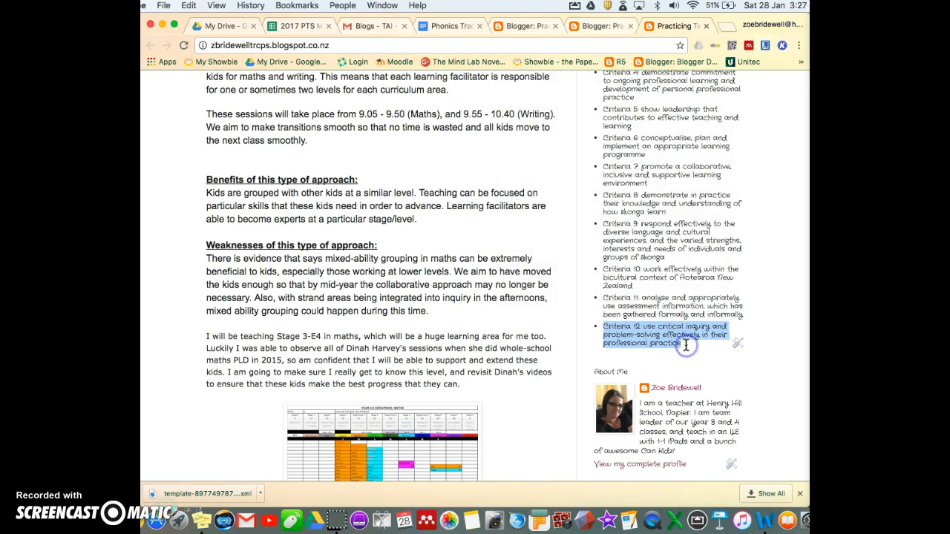
{"action": "left_click", "coordinate": [247, 229]}
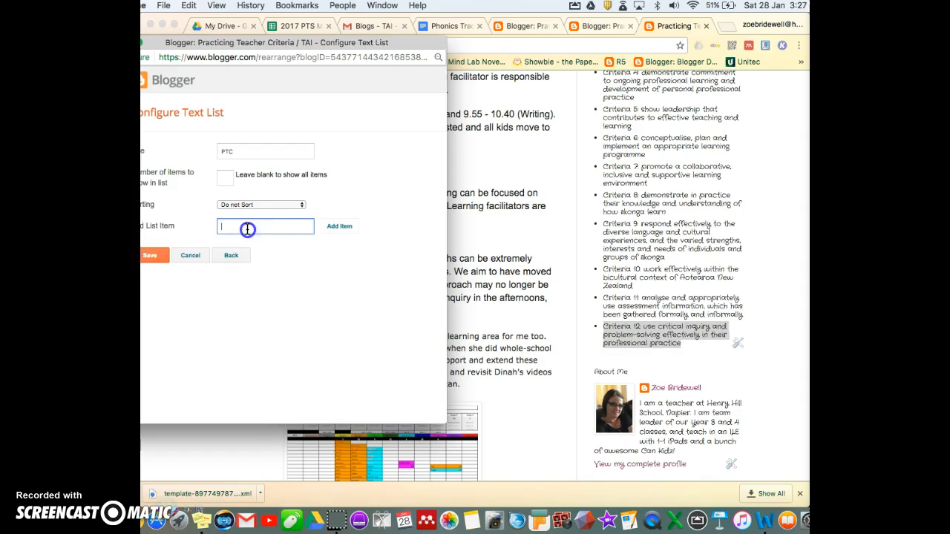
{"action": "key", "text": "super+v"}
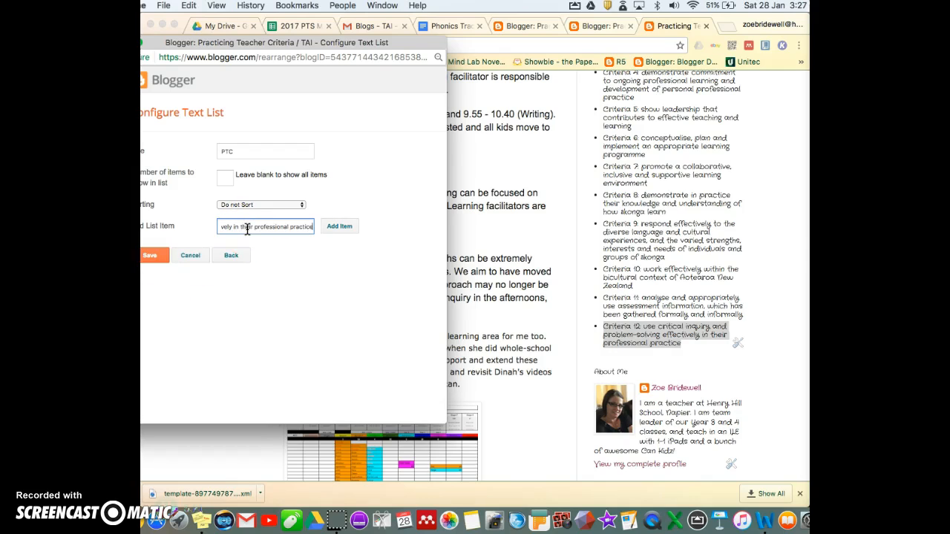
{"action": "key", "text": "Return"}
- Copy the Criteria 11 text on analysing and appropriately using assessment information from the existing blog and add it to the PTC list
{"action": "left_click", "coordinate": [602, 299]}
{"action": "left_click_drag", "start_coordinate": [604, 297], "coordinate": [691, 314]}
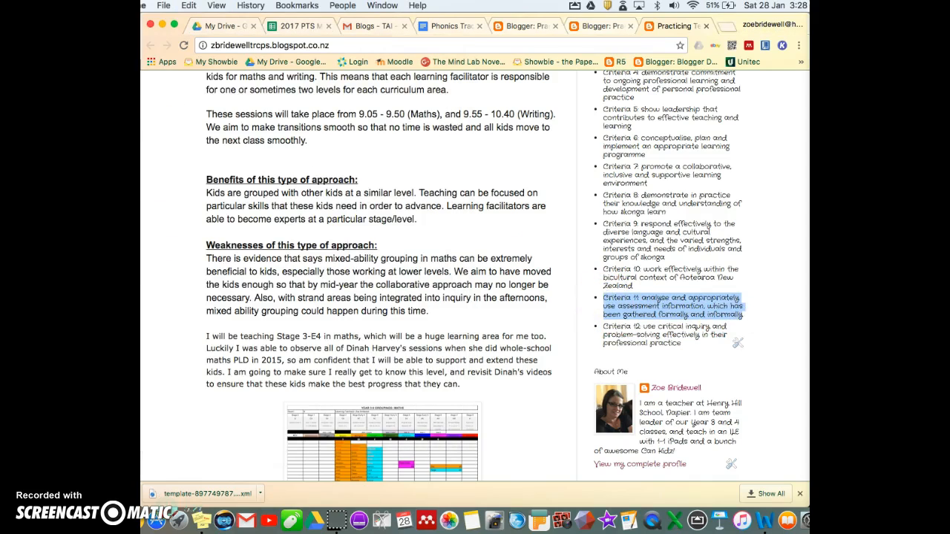
{"action": "left_click", "coordinate": [230, 226]}
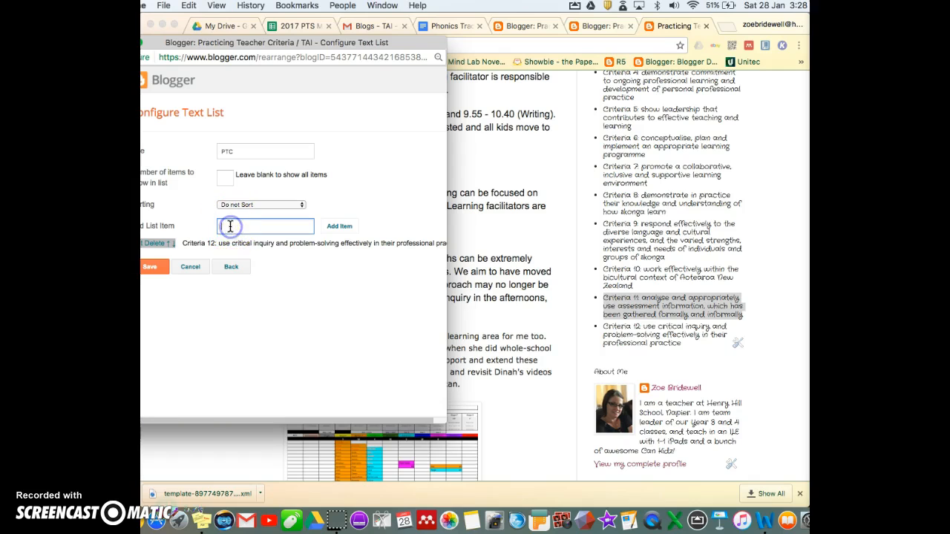
{"action": "left_click", "coordinate": [339, 227]}
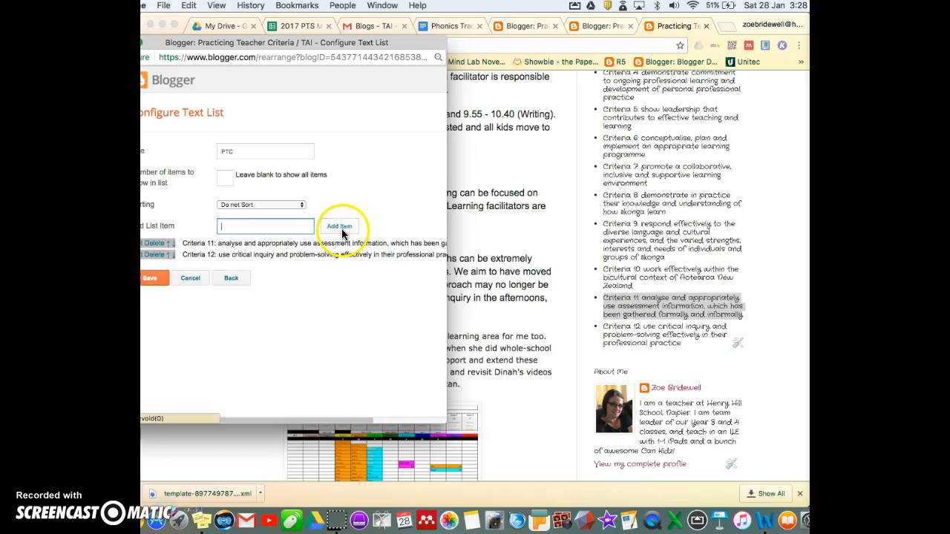
- Copy "Criteria 10: work effectively within the bicultural context of Aotearoa New Zealand" from the existing blog and add it to the PTC list
{"action": "left_click", "coordinate": [619, 269]}
{"action": "left_click_drag", "start_coordinate": [604, 271], "coordinate": [633, 287]}
{"action": "key", "text": "super+c"}
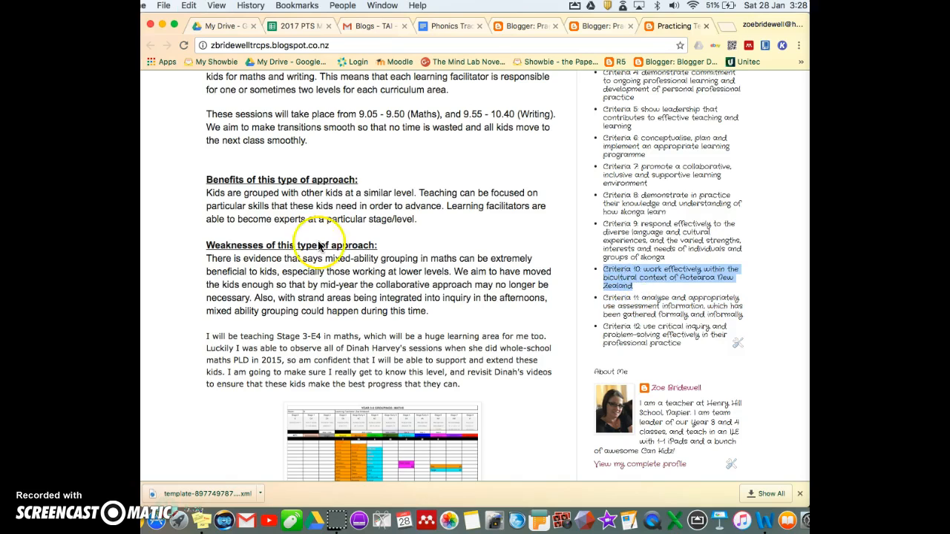
{"action": "left_click", "coordinate": [142, 314]}
{"action": "key", "text": "super+v"}
{"action": "key", "text": "Return"}
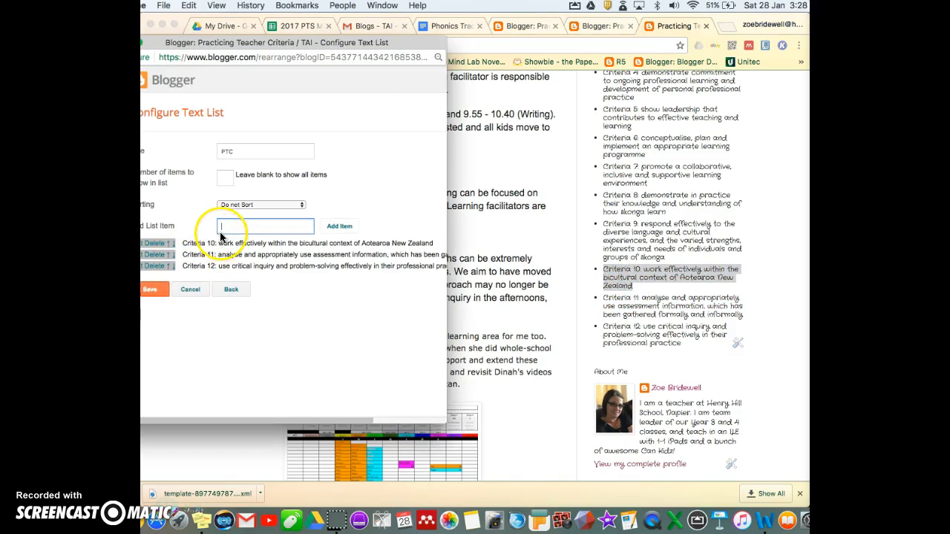
- Copy the full Criteria 9 text on responding to diverse language and cultural experiences from the existing blog into the PTC list as an item
{"action": "left_click", "coordinate": [604, 225]}
{"action": "left_click_drag", "start_coordinate": [605, 225], "coordinate": [675, 254]}
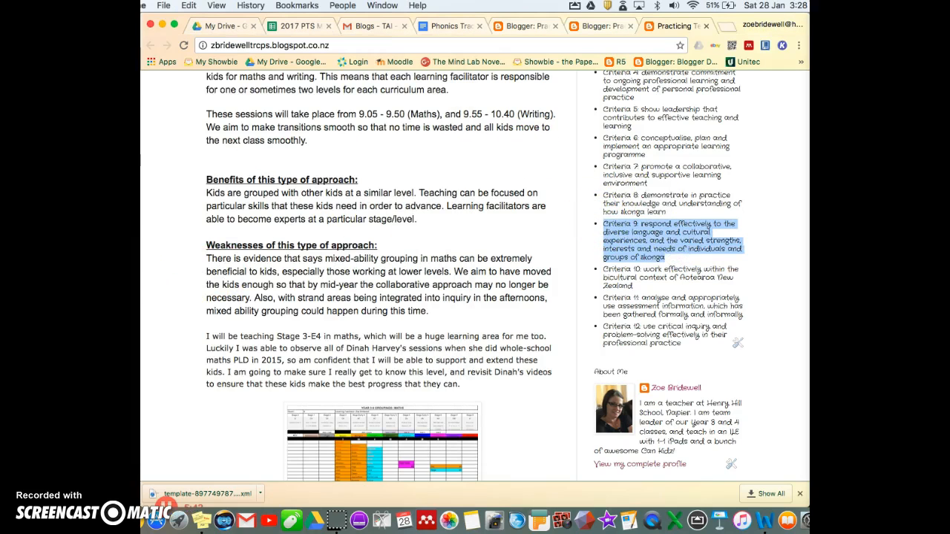
{"action": "left_click", "coordinate": [138, 275]}
{"action": "key", "text": "super+v"}
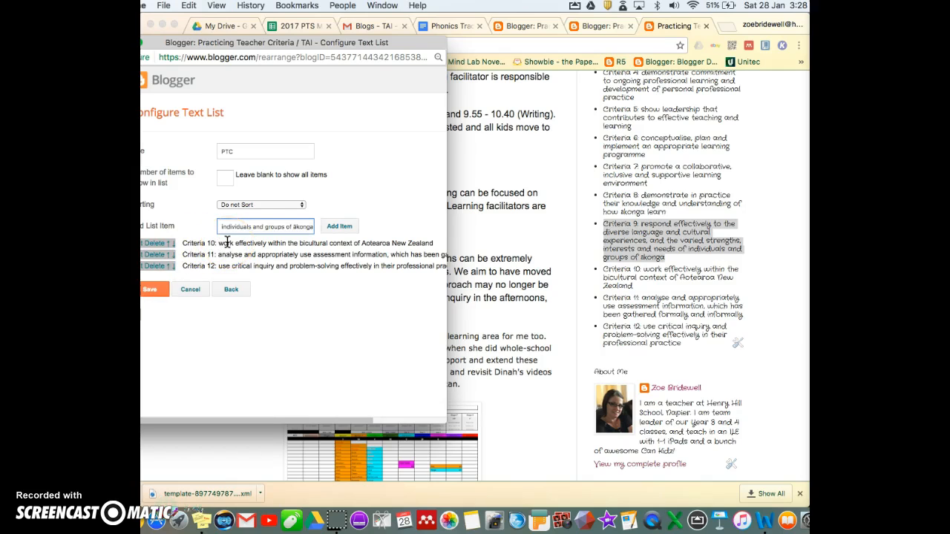
{"action": "key", "text": "Return"}
- Copy "Criteria 8: demonstrate in practice their knowledge and understanding of how ākonga learn" from the existing blog and add it to the PTC list
{"action": "left_click", "coordinate": [604, 197]}
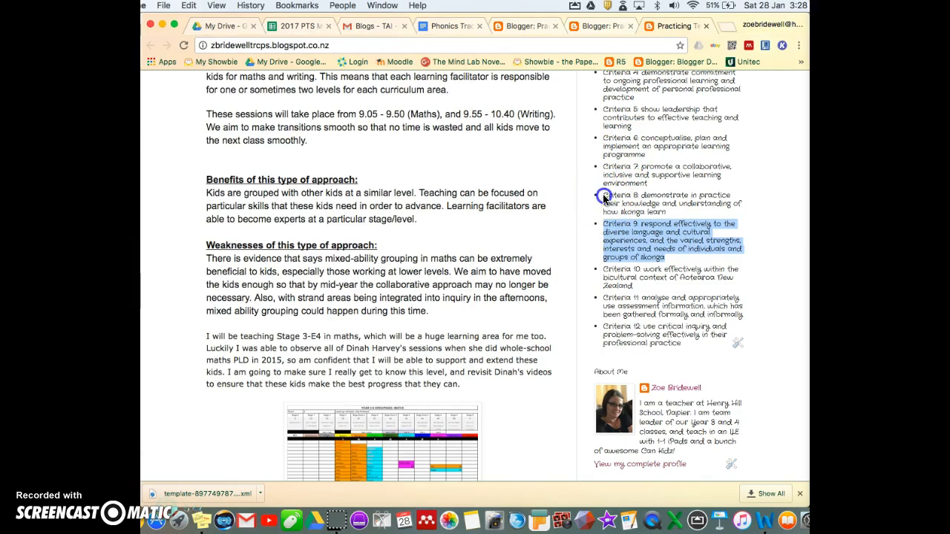
{"action": "left_click_drag", "start_coordinate": [606, 195], "coordinate": [675, 210]}
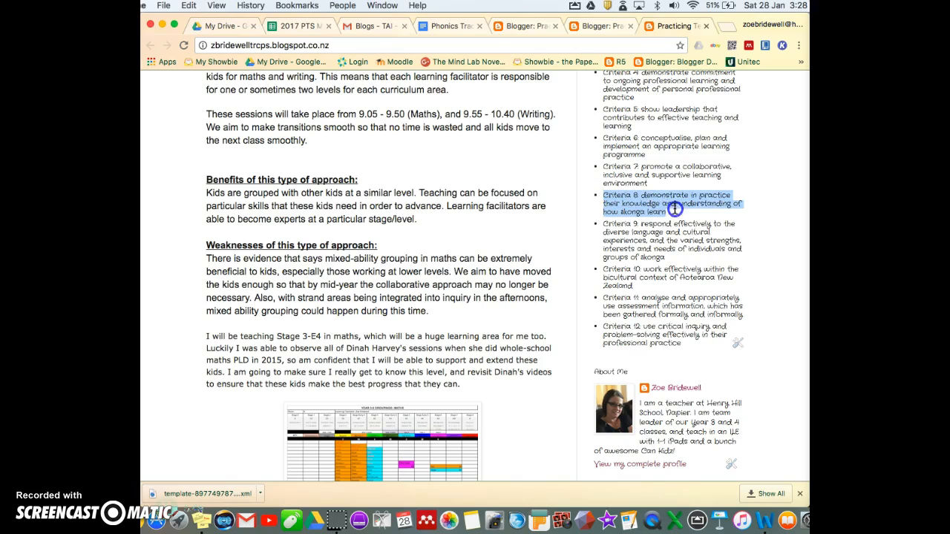
{"action": "left_click", "coordinate": [140, 256]}
{"action": "left_click", "coordinate": [230, 228]}
{"action": "key", "text": "super+v"}
{"action": "key", "text": "Return"}
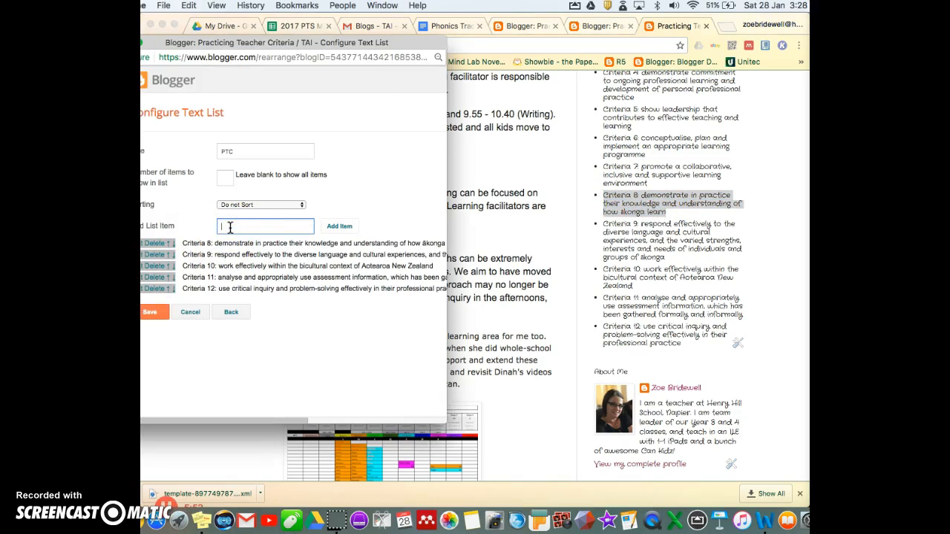
- Copy "Criteria 7: promote a collaborative, inclusive and supportive learning environment" from the existing blog and add it to the PTC list
{"action": "left_click", "coordinate": [604, 170]}
{"action": "left_click_drag", "start_coordinate": [604, 170], "coordinate": [652, 182]}
{"action": "key", "text": "super+c"}
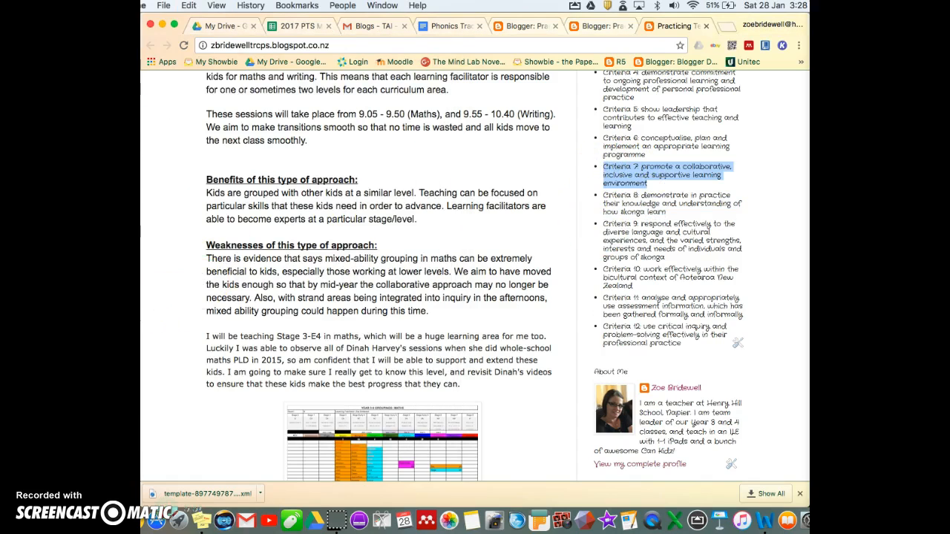
{"action": "left_click", "coordinate": [140, 332]}
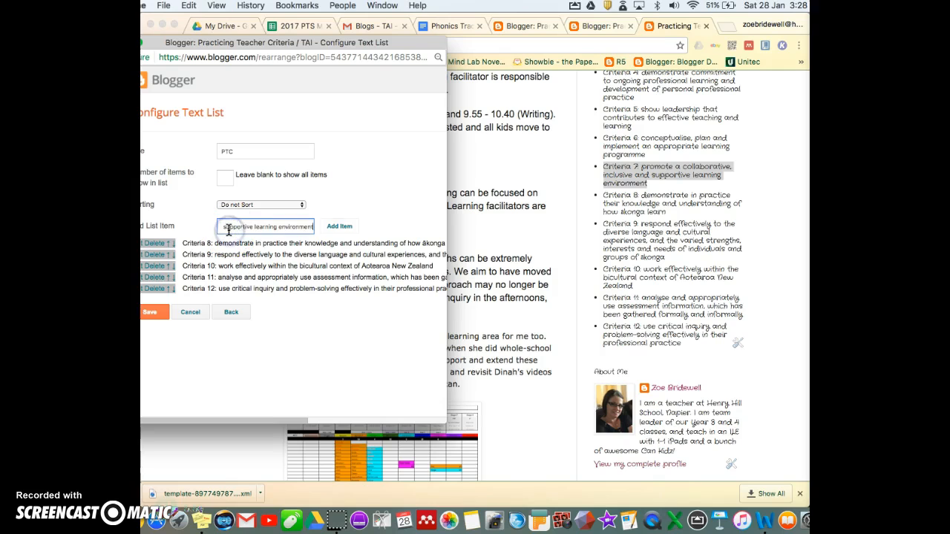
{"action": "key", "text": "Return"}
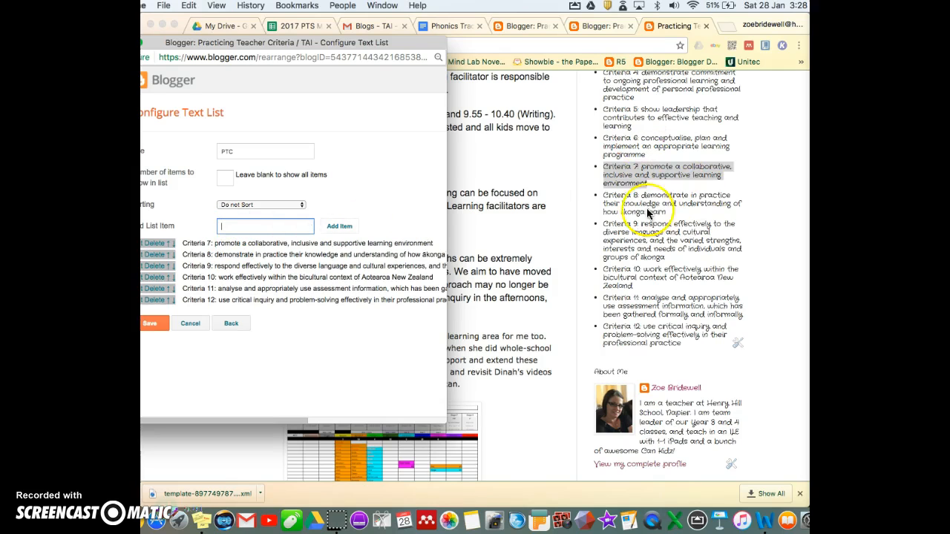
- Copy "Criteria 6: conceptualise, plan and implement an appropriate learning programme" from the existing blog and add it to the PTC list
{"action": "scroll", "coordinate": [650, 219], "scroll_direction": "up", "scroll_amount": 1}
{"action": "scroll", "coordinate": [650, 219], "scroll_direction": "up", "scroll_amount": 1}
{"action": "left_click", "coordinate": [609, 189]}
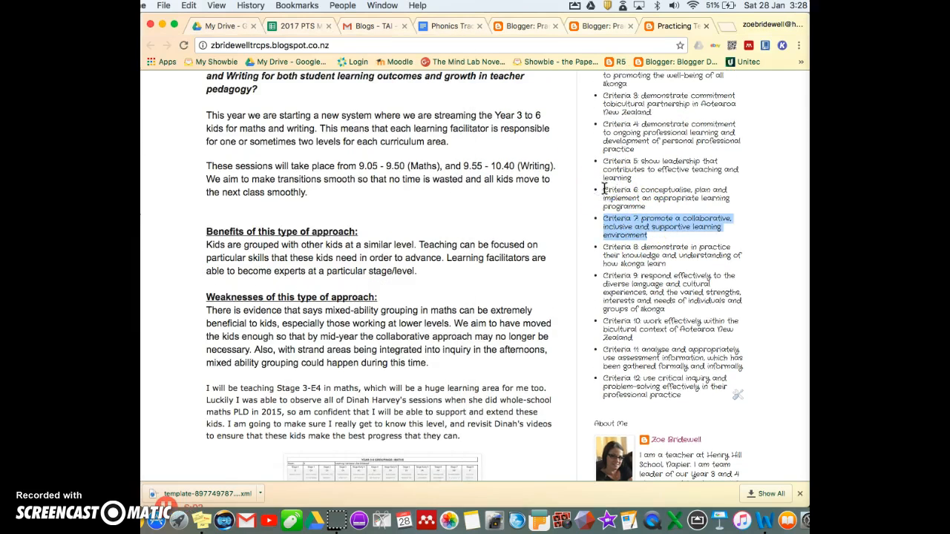
{"action": "left_click_drag", "start_coordinate": [605, 190], "coordinate": [648, 205]}
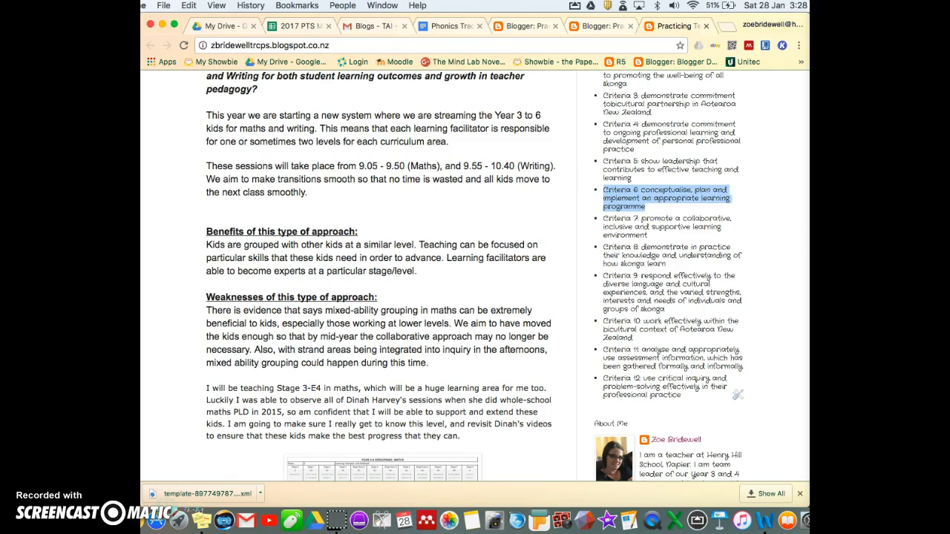
{"action": "left_click", "coordinate": [140, 296]}
{"action": "key", "text": "ctrl+v"}
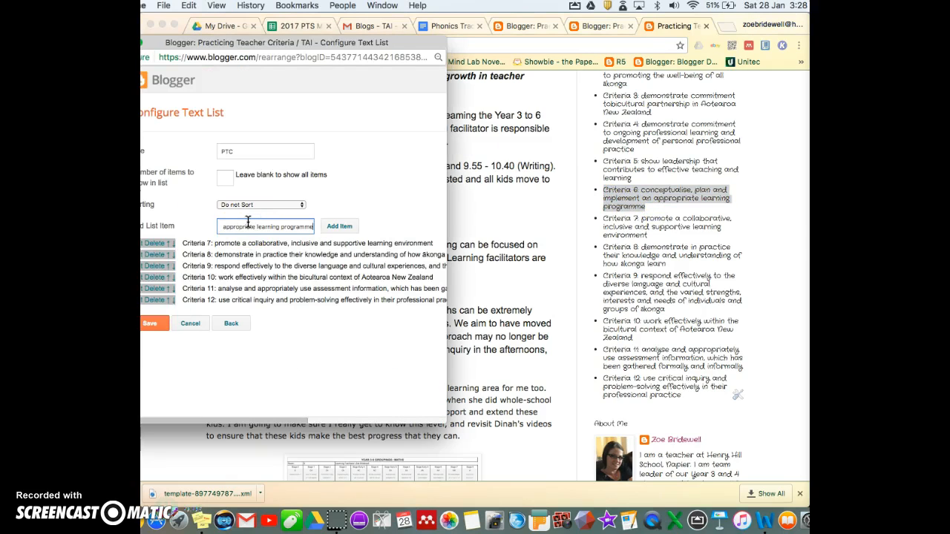
{"action": "key", "text": "Return"}
- Copy "Criteria 5: show leadership that contributes to effective teaching and learning" from the existing blog and add it to the PTC list
{"action": "left_click", "coordinate": [607, 165]}
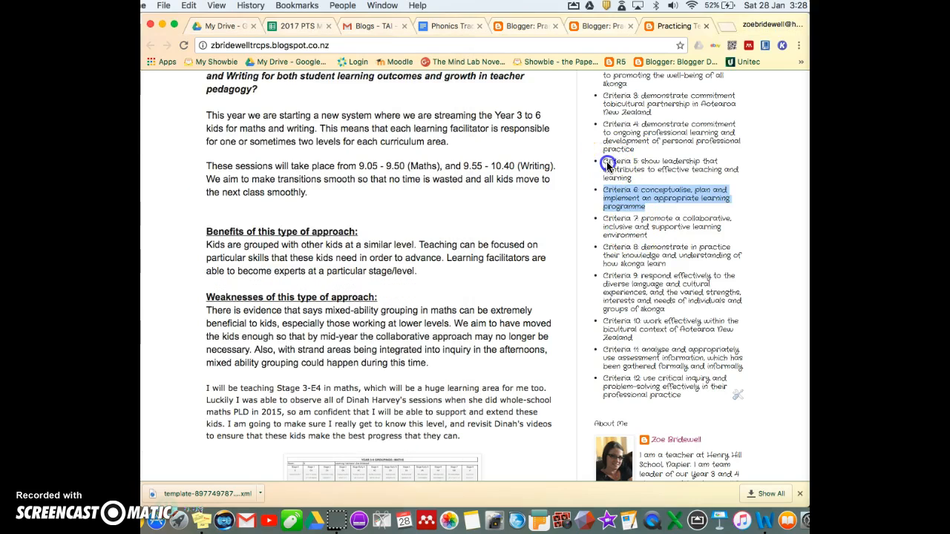
{"action": "left_click_drag", "start_coordinate": [604, 161], "coordinate": [633, 179]}
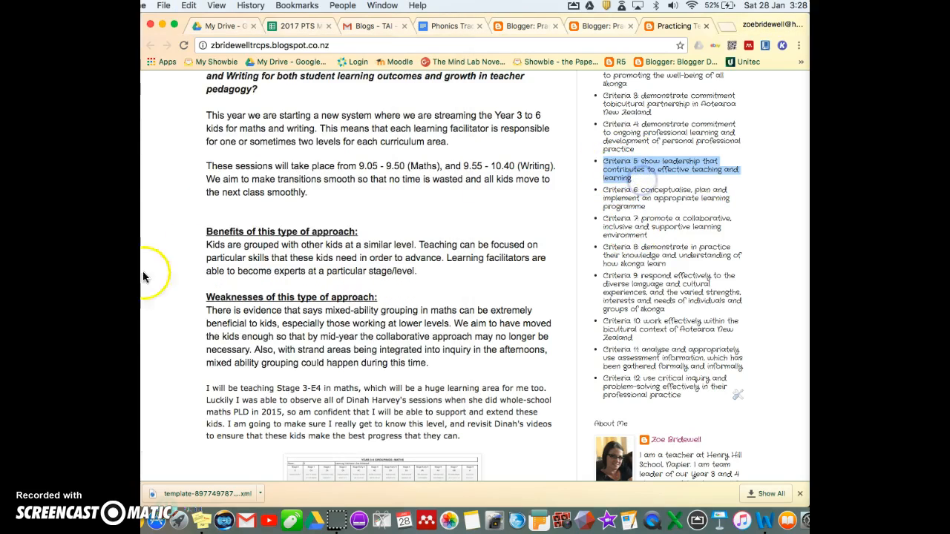
{"action": "left_click", "coordinate": [141, 178]}
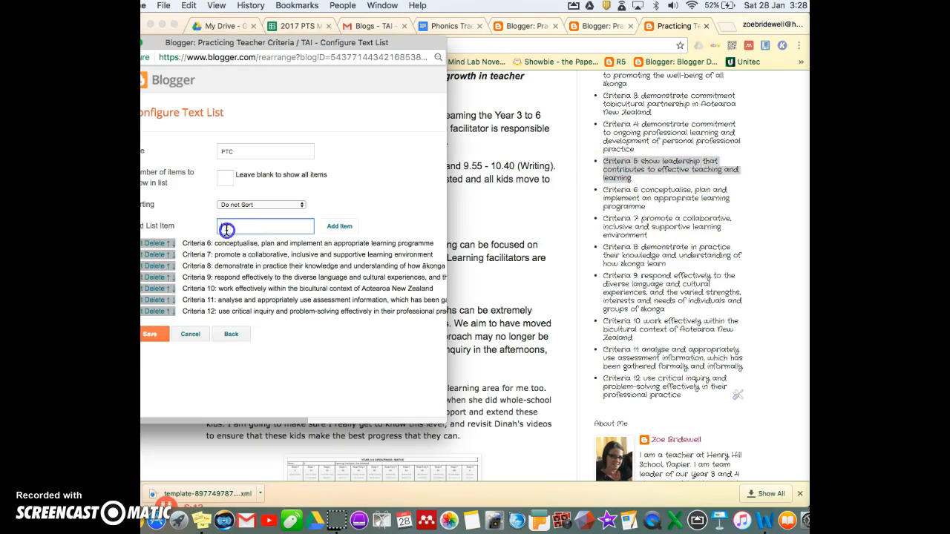
{"action": "key", "text": "ctrl+v"}
{"action": "key", "text": "Return"}
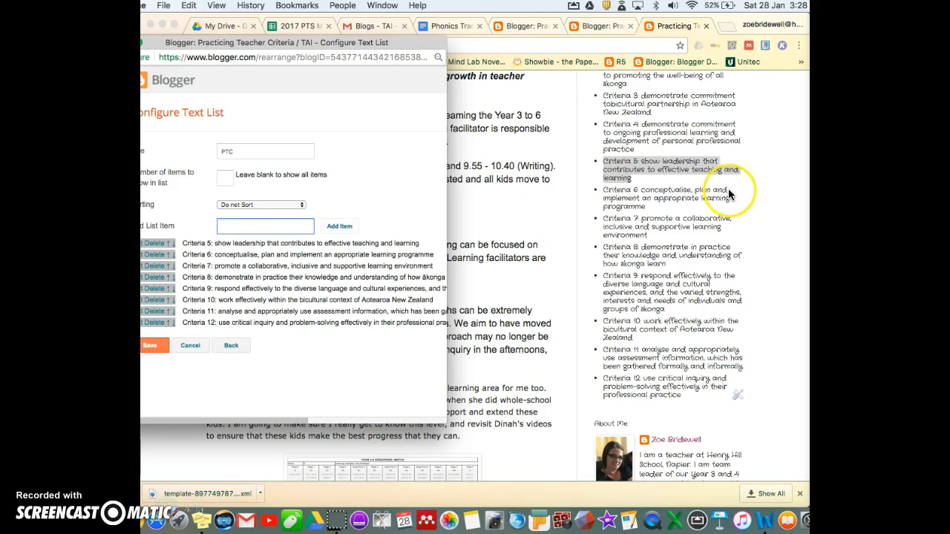
- Copy the Criteria 4 text on commitment to ongoing professional learning and development from the existing blog and add it to the PTC list
{"action": "left_click", "coordinate": [637, 137]}
{"action": "scroll", "coordinate": [607, 173], "scroll_direction": "up", "scroll_amount": 2}
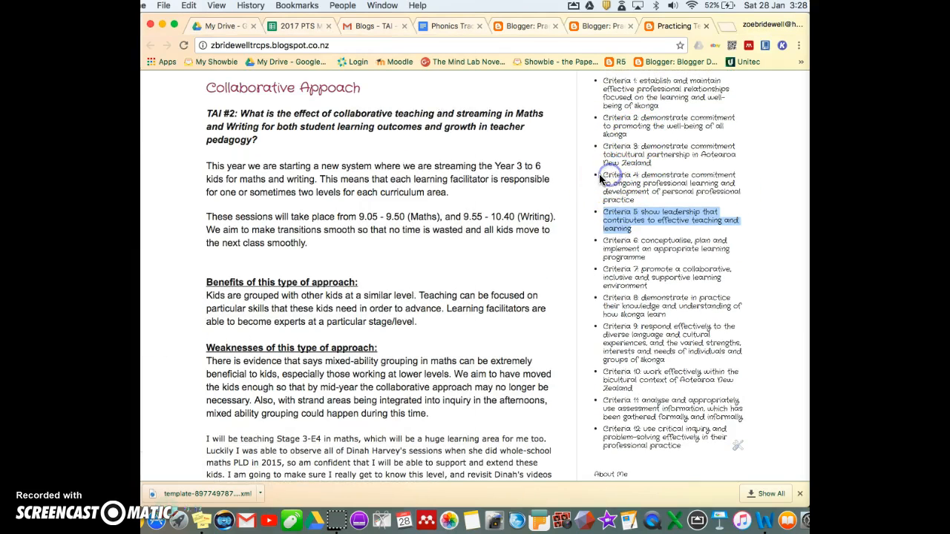
{"action": "left_click", "coordinate": [604, 175]}
{"action": "left_click_drag", "start_coordinate": [603, 175], "coordinate": [650, 202]}
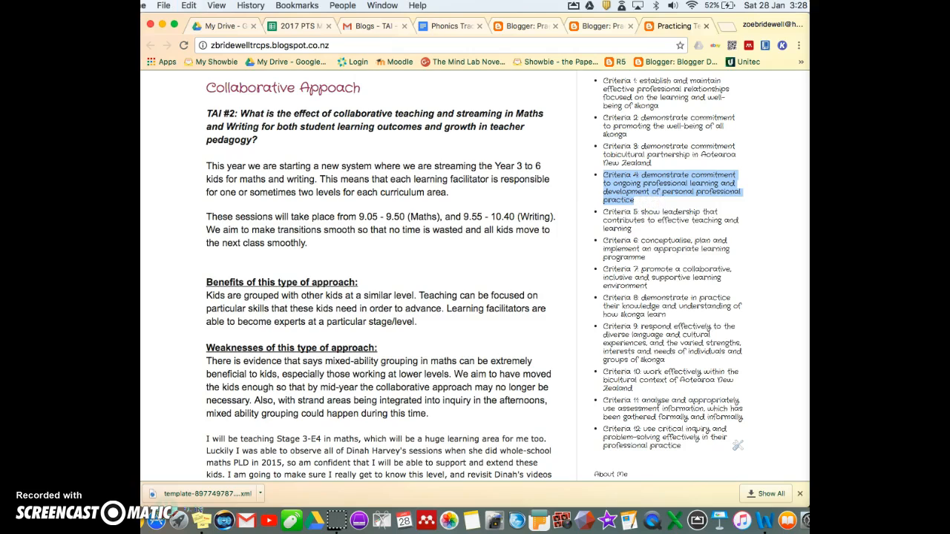
{"action": "left_click", "coordinate": [138, 253]}
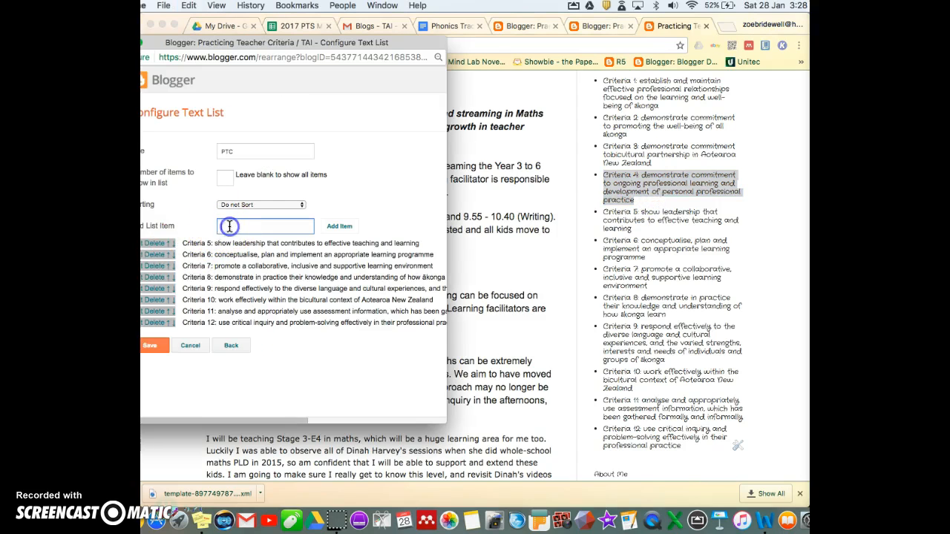
{"action": "key", "text": "Return"}
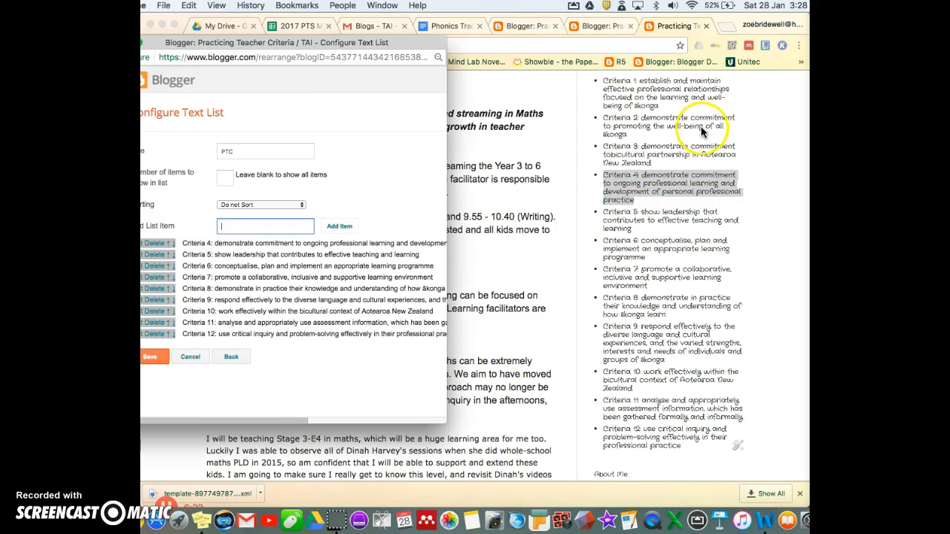
- Copy the Criteria 3 text on commitment to bicultural partnership in Aotearoa New Zealand from the existing blog and add it to the PTC list
{"action": "scroll", "coordinate": [780, 148], "scroll_direction": "up", "scroll_amount": 2}
{"action": "left_click", "coordinate": [606, 200]}
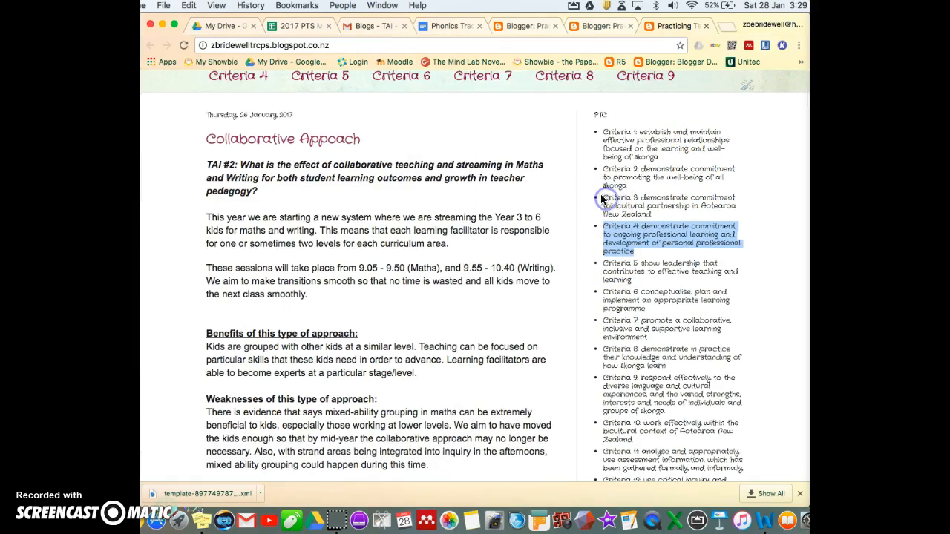
{"action": "left_click_drag", "start_coordinate": [604, 197], "coordinate": [657, 216]}
{"action": "key", "text": "super+c"}
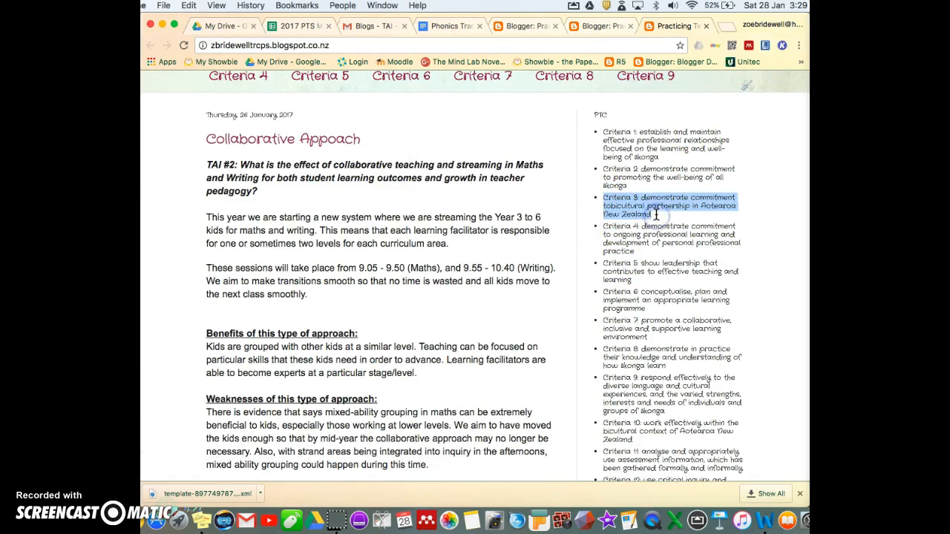
{"action": "left_click", "coordinate": [141, 260]}
{"action": "left_click", "coordinate": [247, 229]}
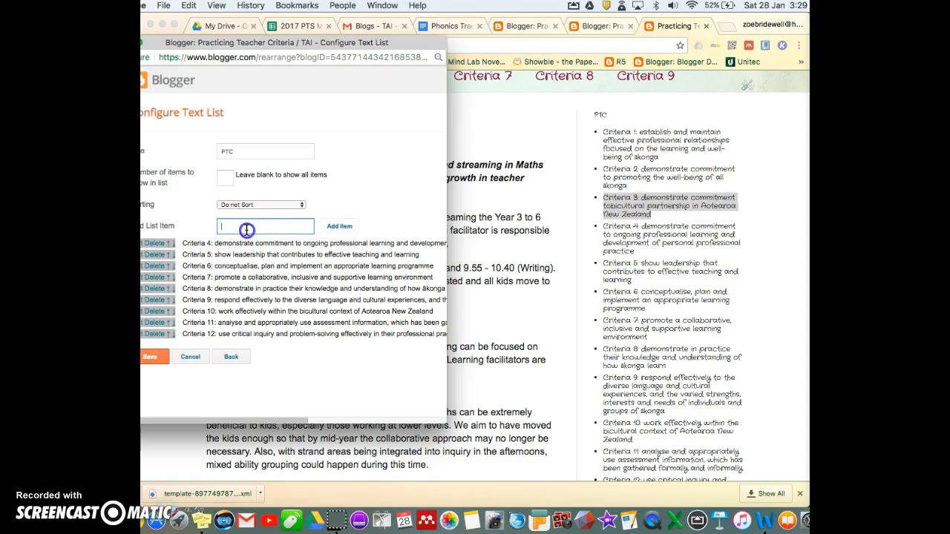
{"action": "key", "text": "super+v"}
{"action": "key", "text": "Return"}
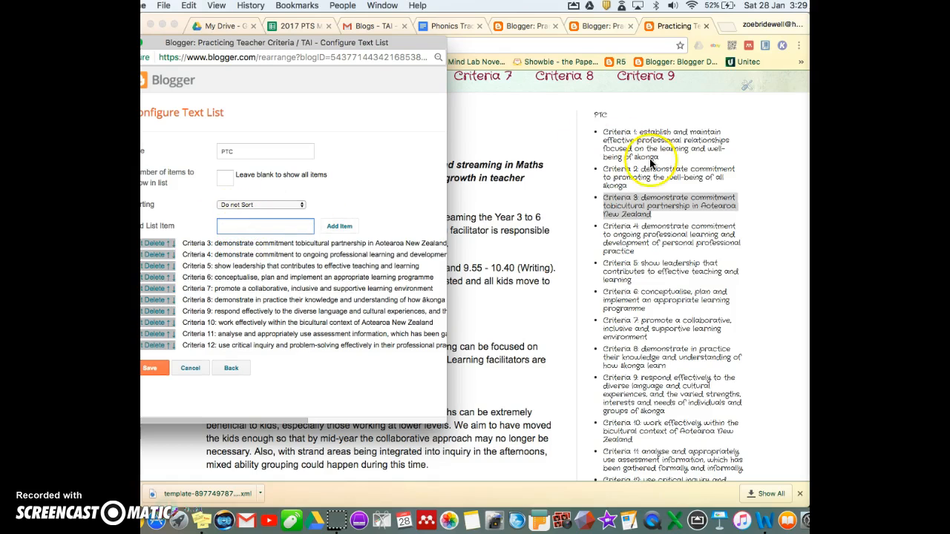
- Copy "Criteria 2: demonstrate commitment to promoting the well-being of all ākonga" from the existing blog and add it to the PTC list
{"action": "left_click", "coordinate": [607, 170]}
{"action": "left_click_drag", "start_coordinate": [602, 169], "coordinate": [628, 185]}
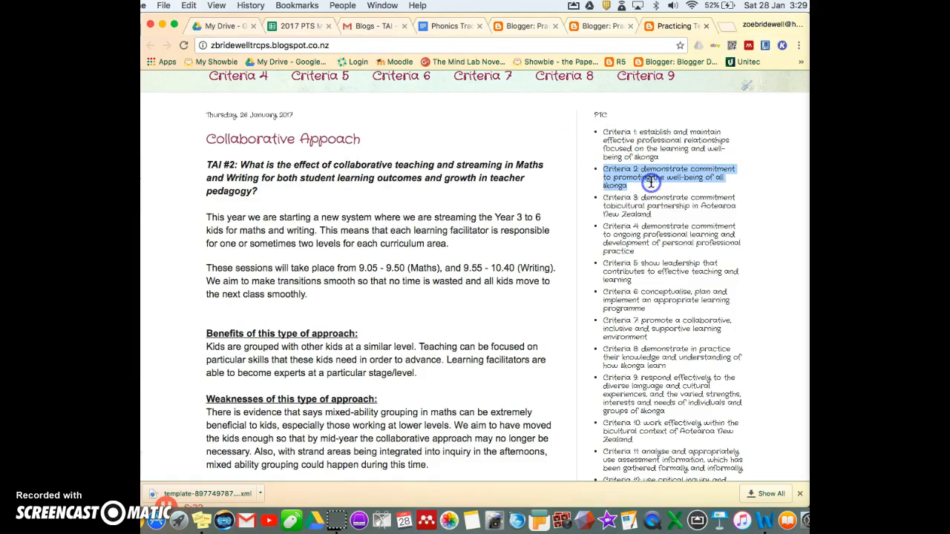
{"action": "left_click", "coordinate": [136, 276]}
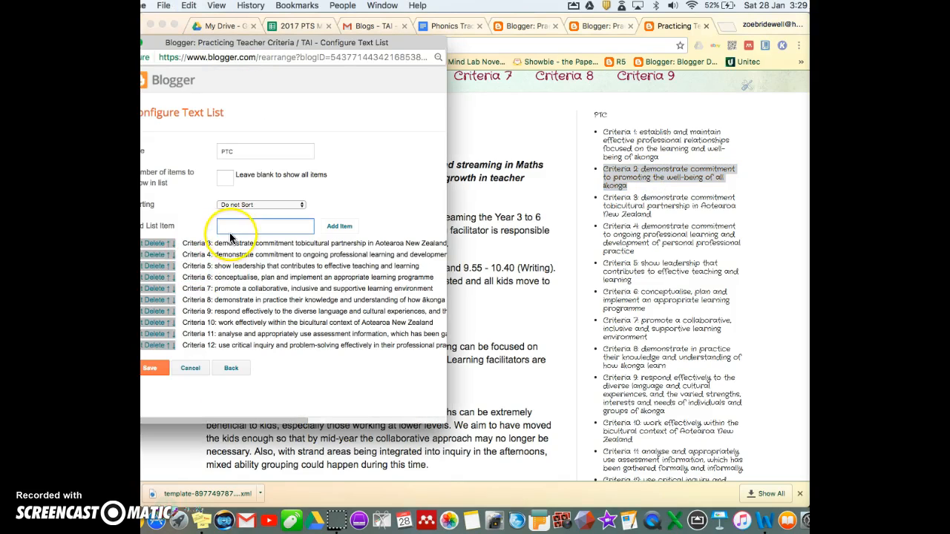
{"action": "type", "text": "Criteria 2: demonstrate commitment to promoting the well-being of all ākonga"}
{"action": "key", "text": "Return"}
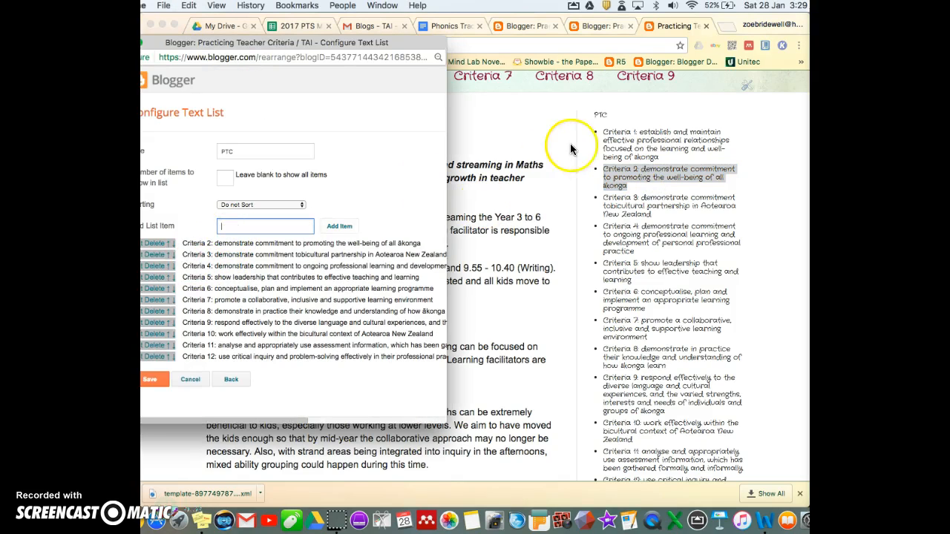
- Copy the Criteria 1 text on effective professional relationships from the existing blog, add it to the PTC list and save the list
{"action": "left_click", "coordinate": [616, 143]}
{"action": "left_click_drag", "start_coordinate": [604, 132], "coordinate": [676, 158]}
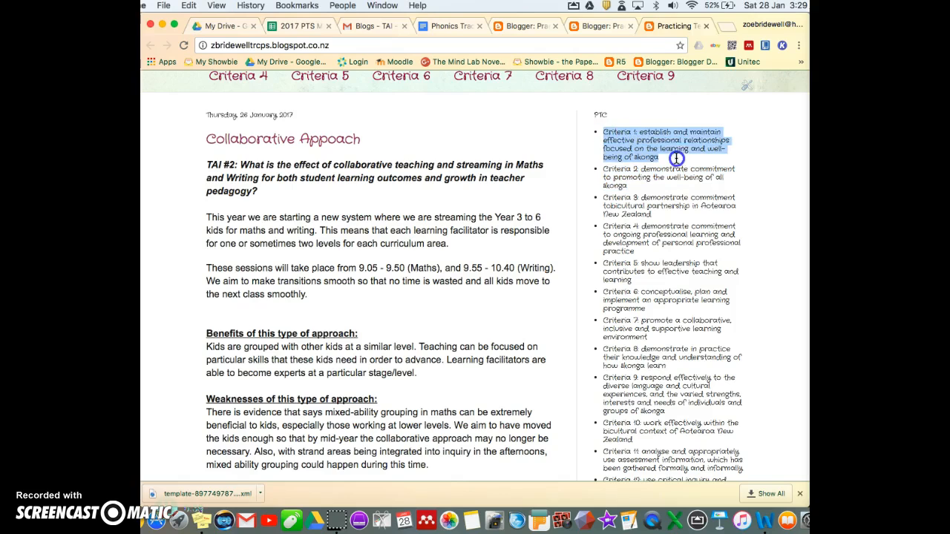
{"action": "left_click", "coordinate": [138, 319]}
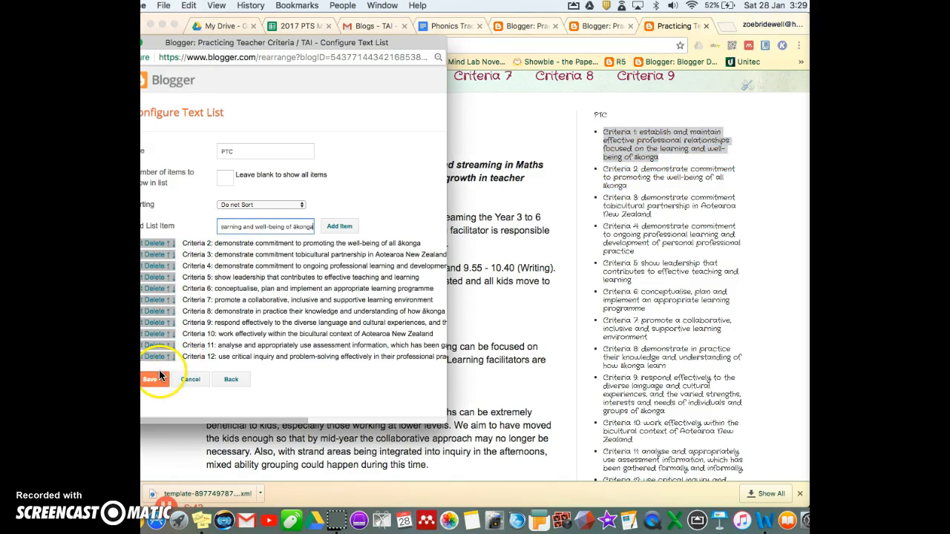
{"action": "key", "text": "Return"}
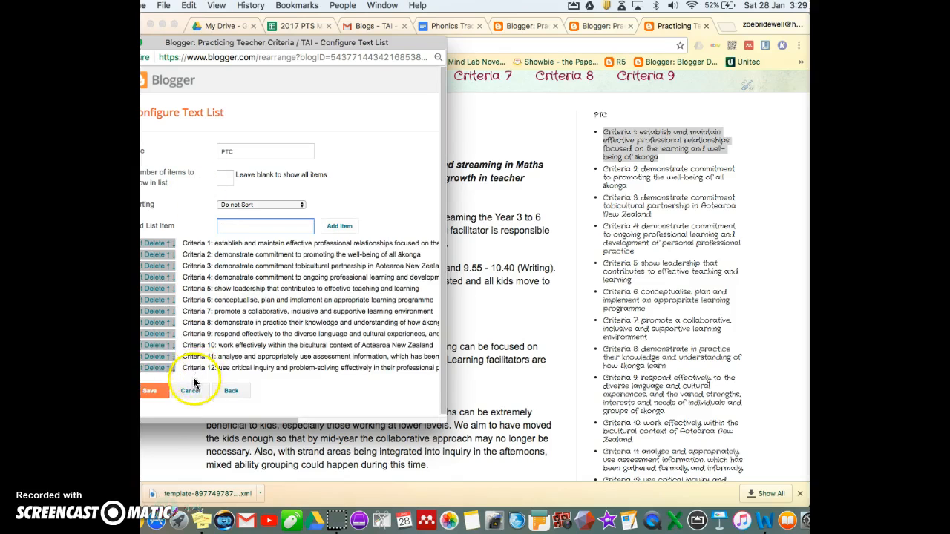
{"action": "left_click", "coordinate": [168, 277]}
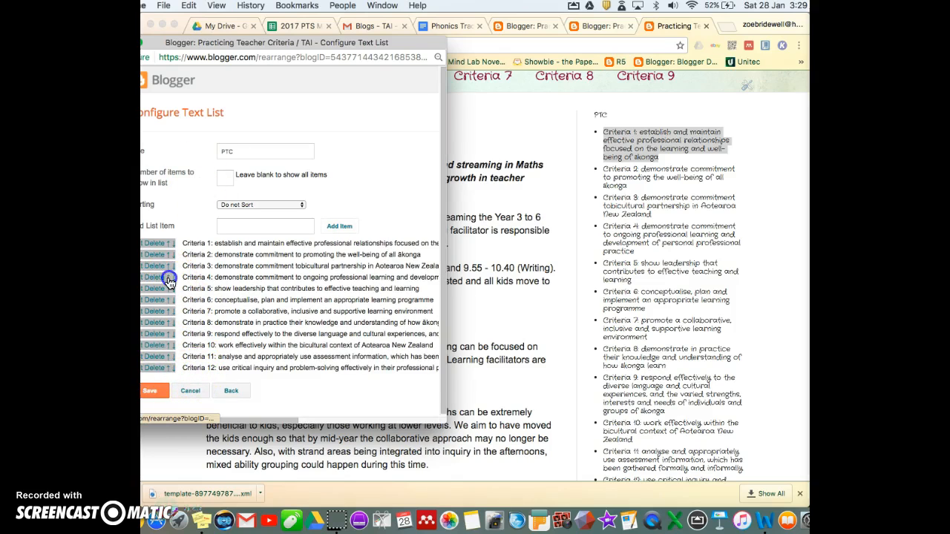
{"action": "left_click", "coordinate": [169, 278]}
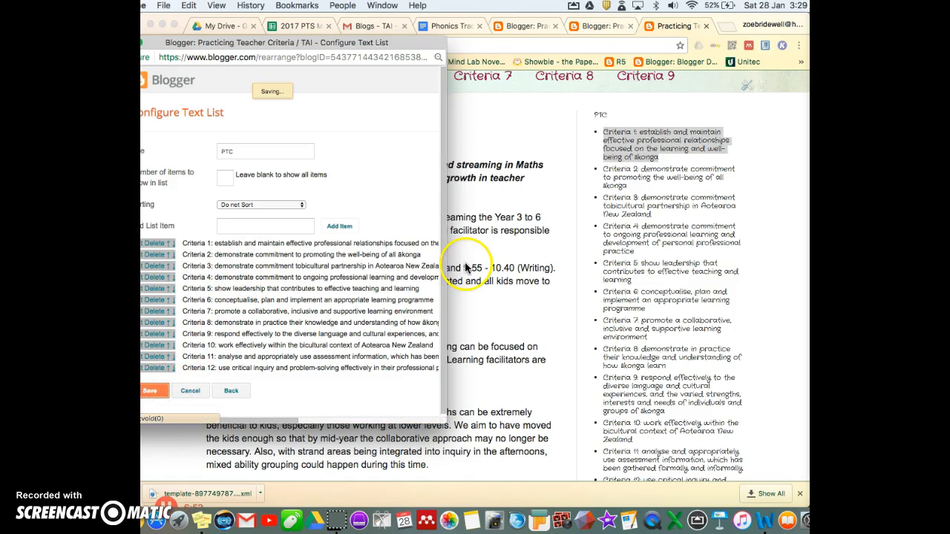
- Reopen the existing criteria blog's live page and close its dashboard, returning to the new blog's layout
{"action": "left_click", "coordinate": [706, 27]}
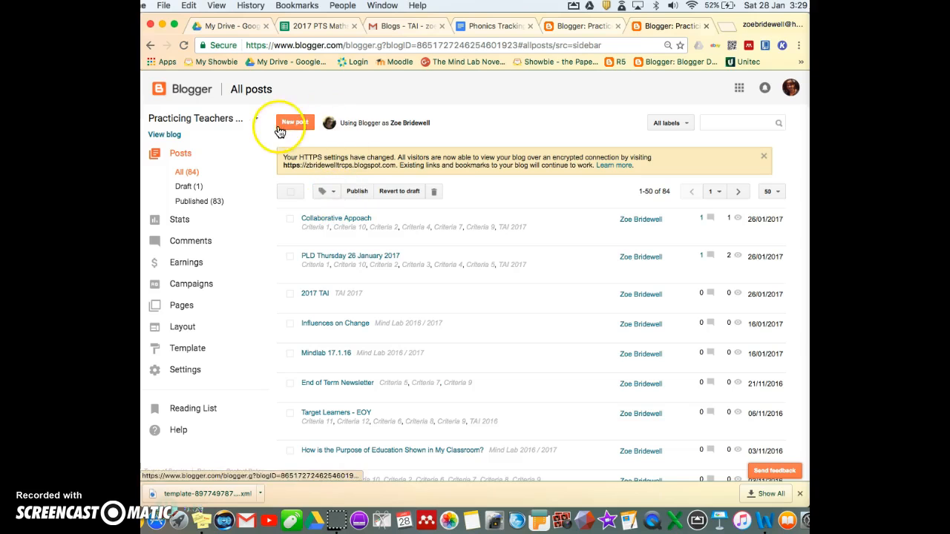
{"action": "left_click", "coordinate": [179, 134]}
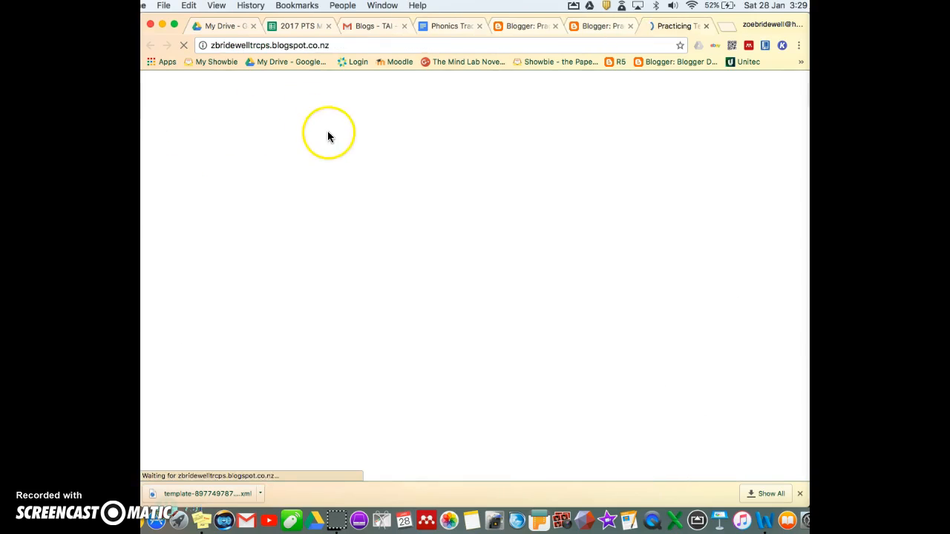
{"action": "left_click", "coordinate": [599, 26]}
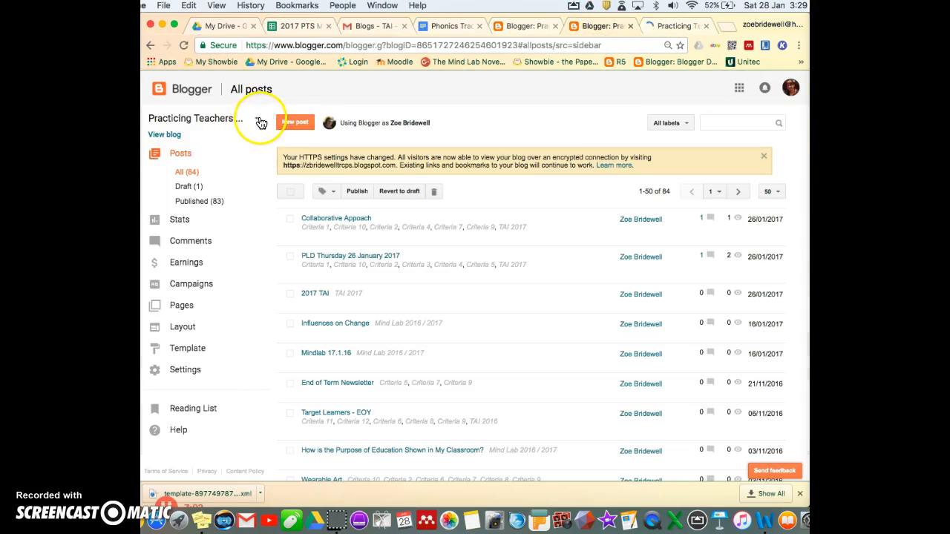
{"action": "left_click", "coordinate": [530, 30]}
{"action": "left_click", "coordinate": [630, 26]}
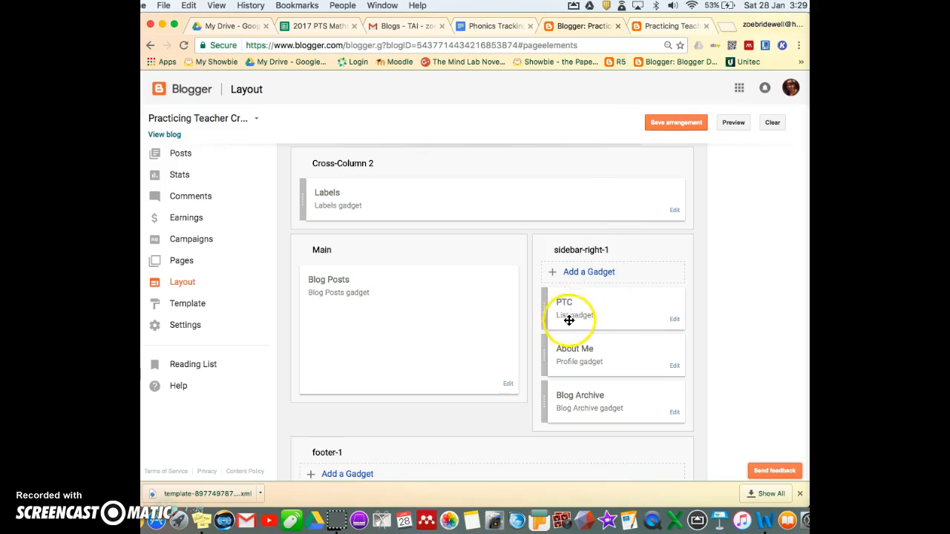
- Save the new blog's layout arrangement and check the PTC list on its live page
{"action": "left_click", "coordinate": [676, 122]}
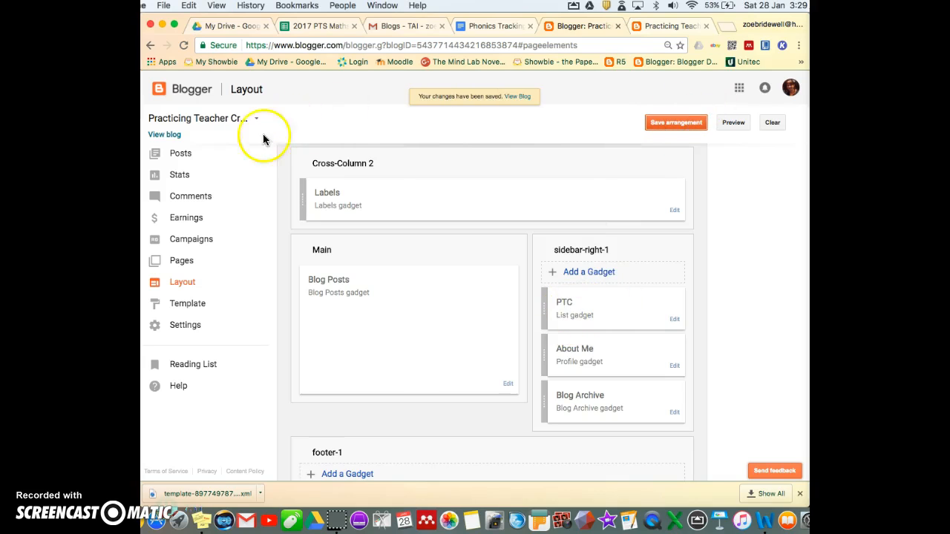
{"action": "left_click", "coordinate": [163, 135]}
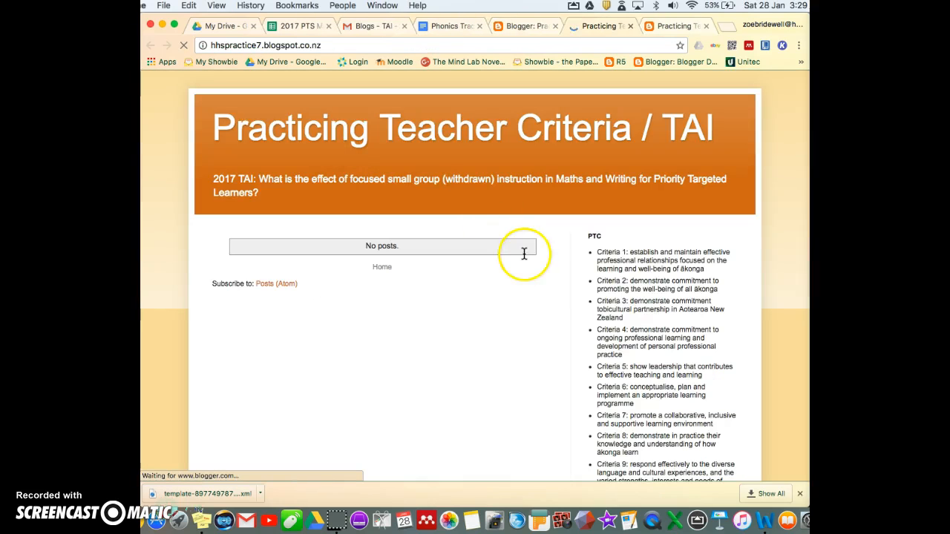
{"action": "scroll", "coordinate": [630, 396], "scroll_direction": "down", "scroll_amount": 3}
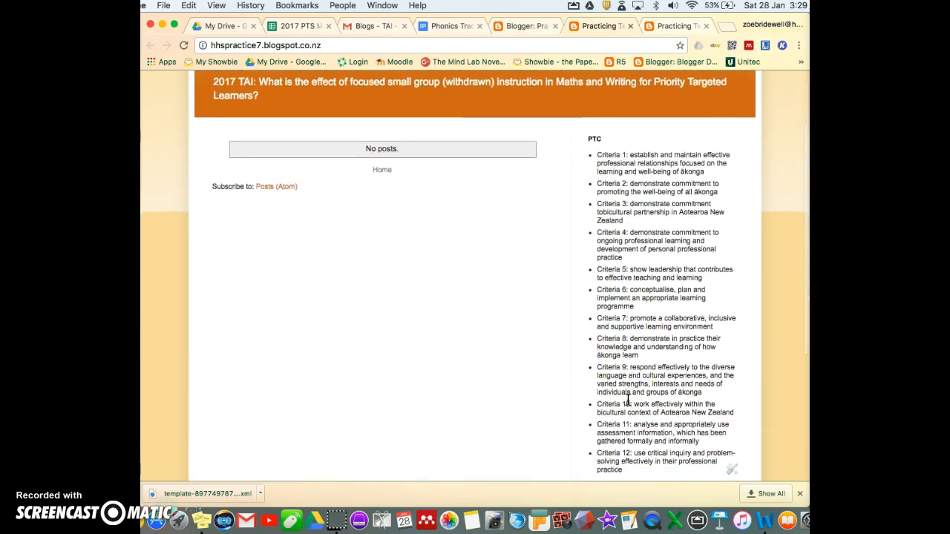
{"action": "scroll", "coordinate": [628, 400], "scroll_direction": "down", "scroll_amount": 2}
{"action": "scroll", "coordinate": [628, 401], "scroll_direction": "up", "scroll_amount": 5}
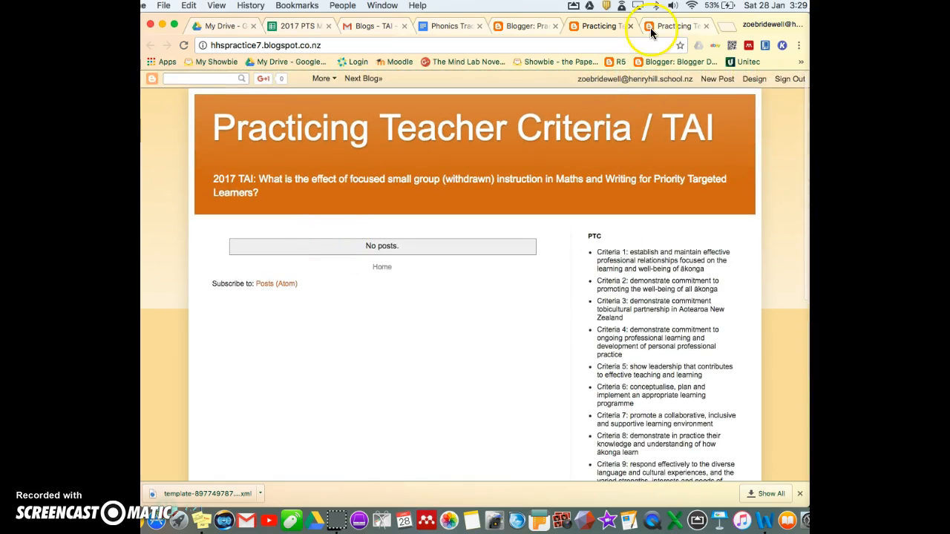
- Create a new post on the Practicing Teacher Criteria / TAI blog and title it "Teaching as Inquiry"
{"action": "left_click", "coordinate": [526, 27]}
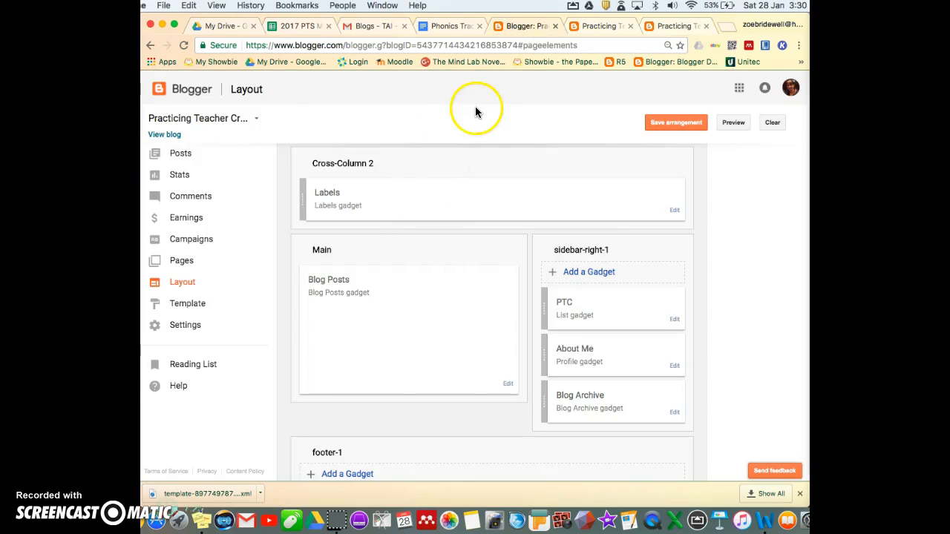
{"action": "scroll", "coordinate": [373, 201], "scroll_direction": "up", "scroll_amount": 3}
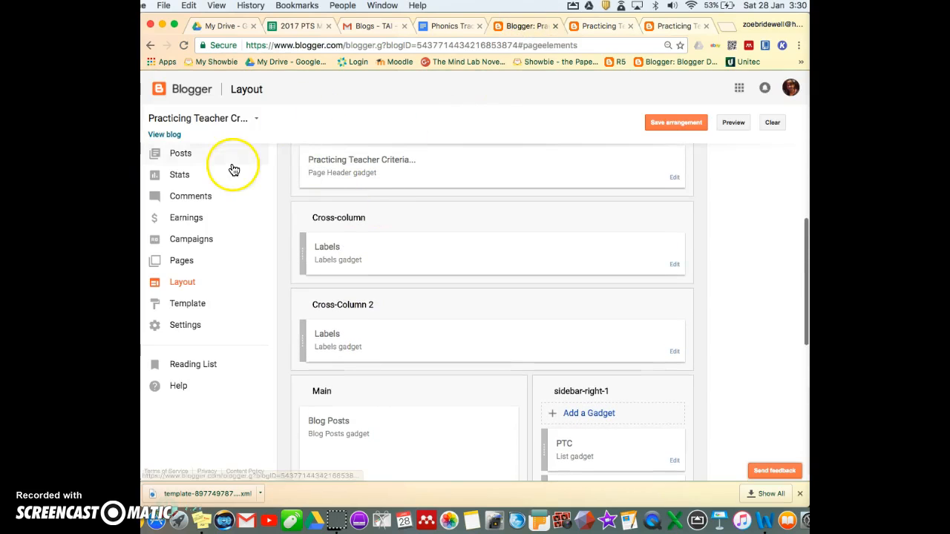
{"action": "left_click", "coordinate": [189, 154]}
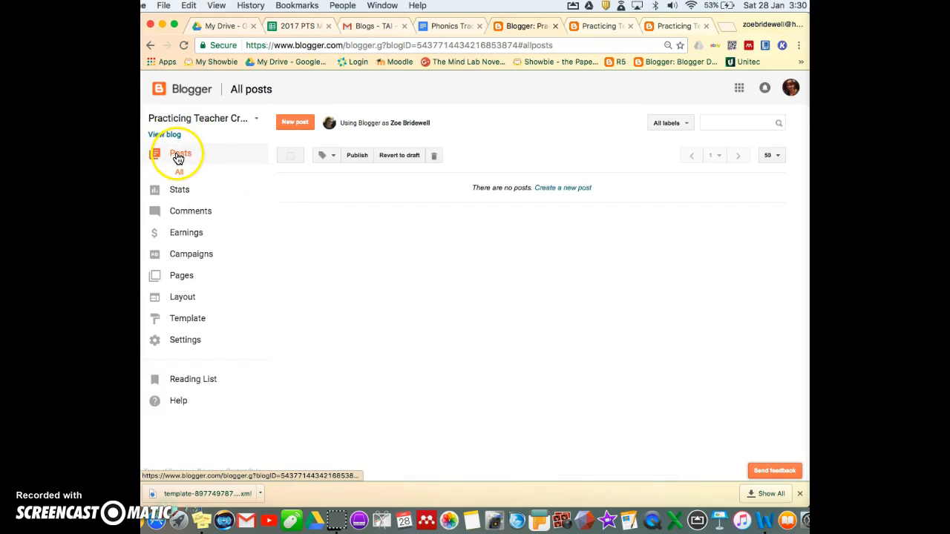
{"action": "left_click", "coordinate": [297, 124]}
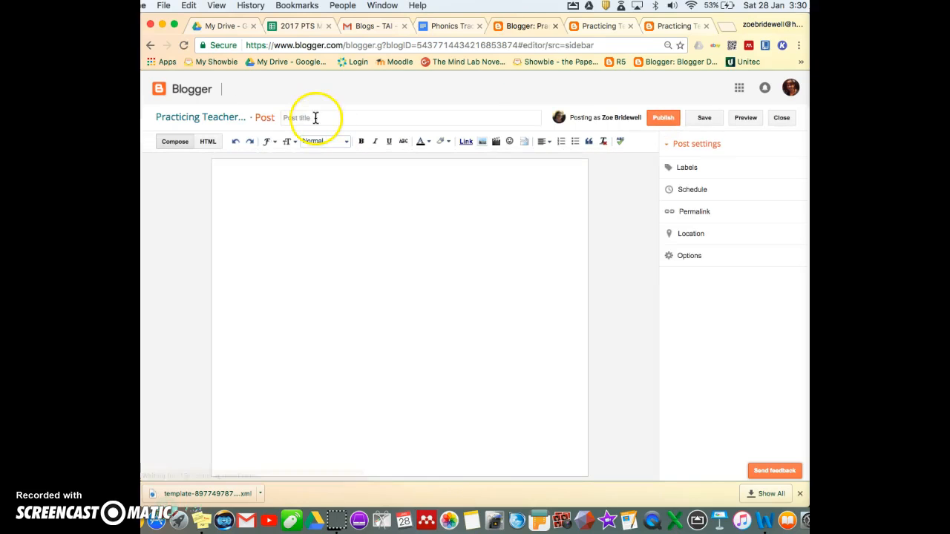
{"action": "left_click", "coordinate": [306, 117]}
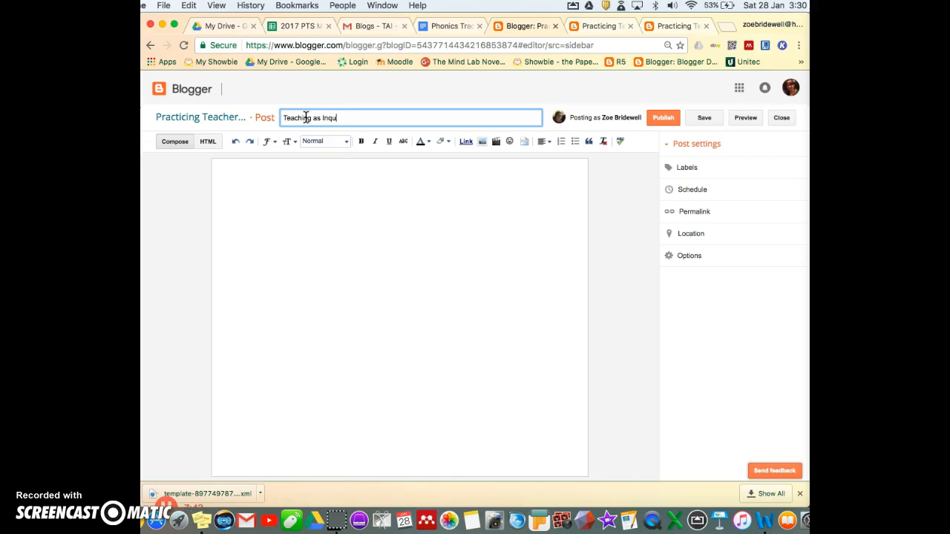
- Copy the question on focused small group (withdrawn) instruction in Maths and Writing from the "Blogs - TAI" e-mail into the post's body
{"action": "left_click", "coordinate": [257, 183]}
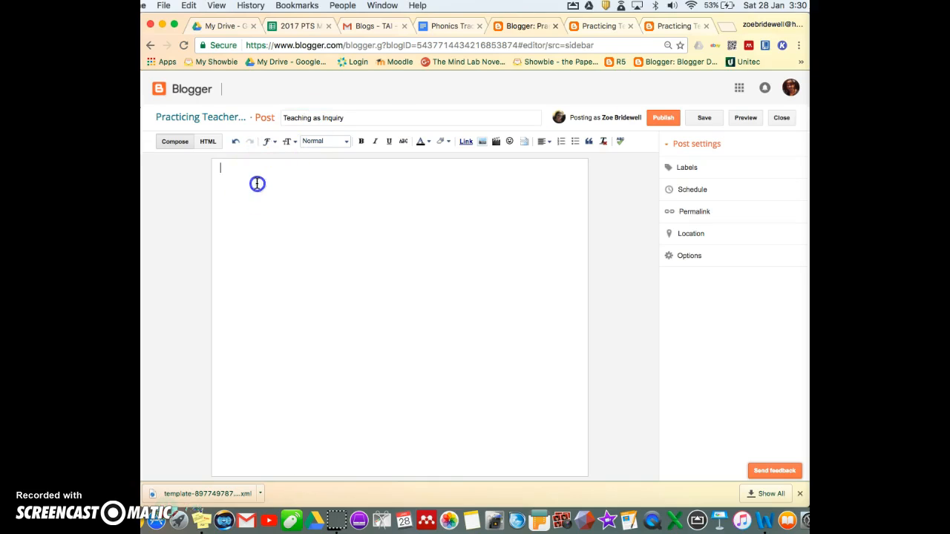
{"action": "left_click", "coordinate": [369, 28]}
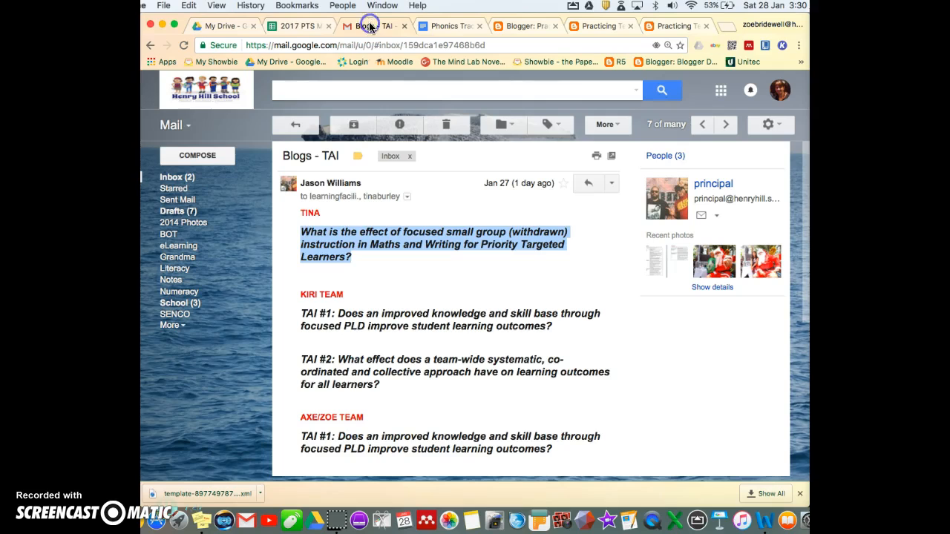
{"action": "left_click", "coordinate": [309, 239]}
{"action": "left_click_drag", "start_coordinate": [303, 234], "coordinate": [362, 262]}
{"action": "key", "text": "super+c"}
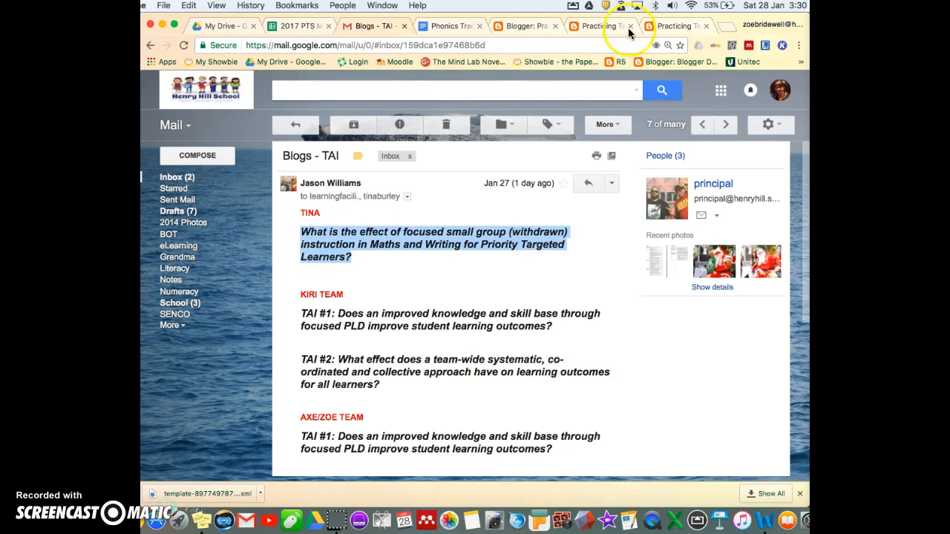
{"action": "left_click", "coordinate": [535, 28]}
{"action": "left_click", "coordinate": [240, 170]}
{"action": "key", "text": "super+v"}
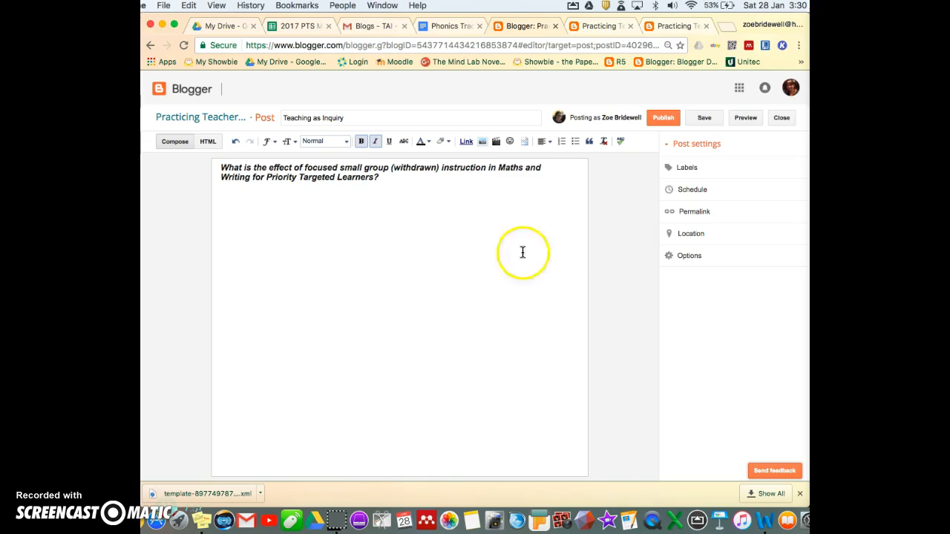
- Label the Teaching as Inquiry post "2017 TAI" and publish it
{"action": "left_click", "coordinate": [703, 176]}
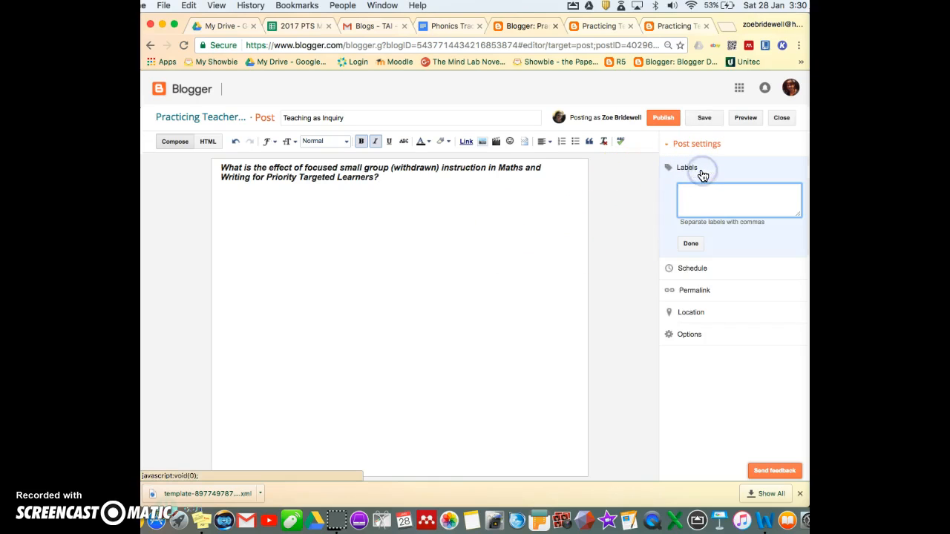
{"action": "left_click", "coordinate": [699, 190]}
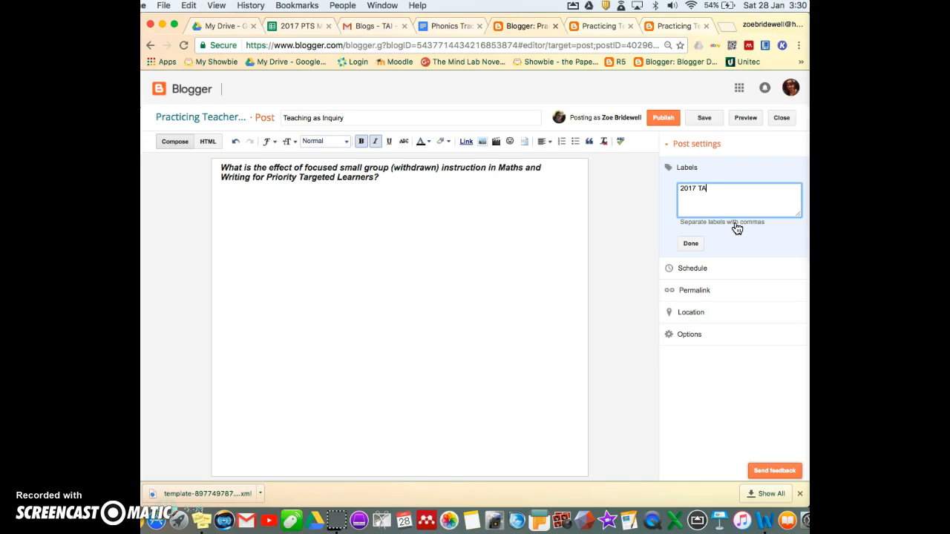
{"action": "left_click", "coordinate": [691, 244]}
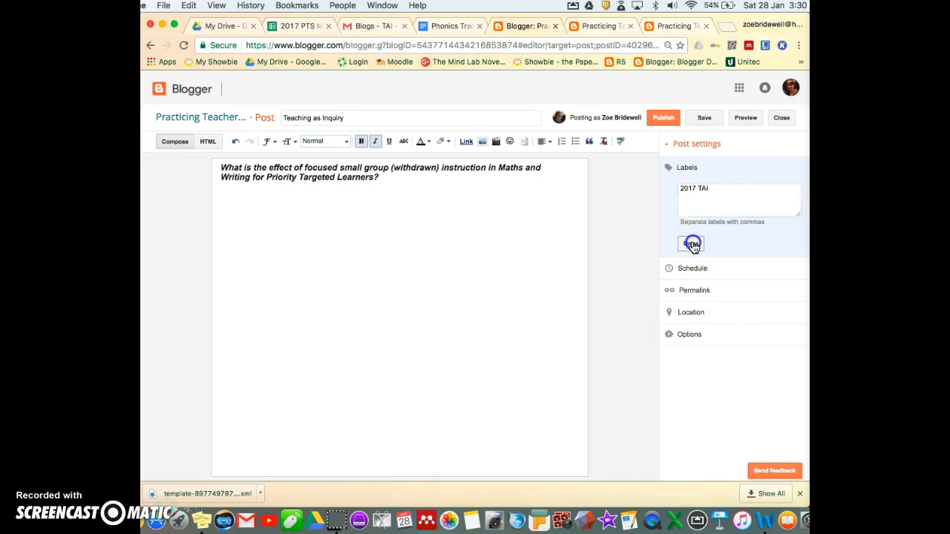
{"action": "left_click", "coordinate": [707, 170]}
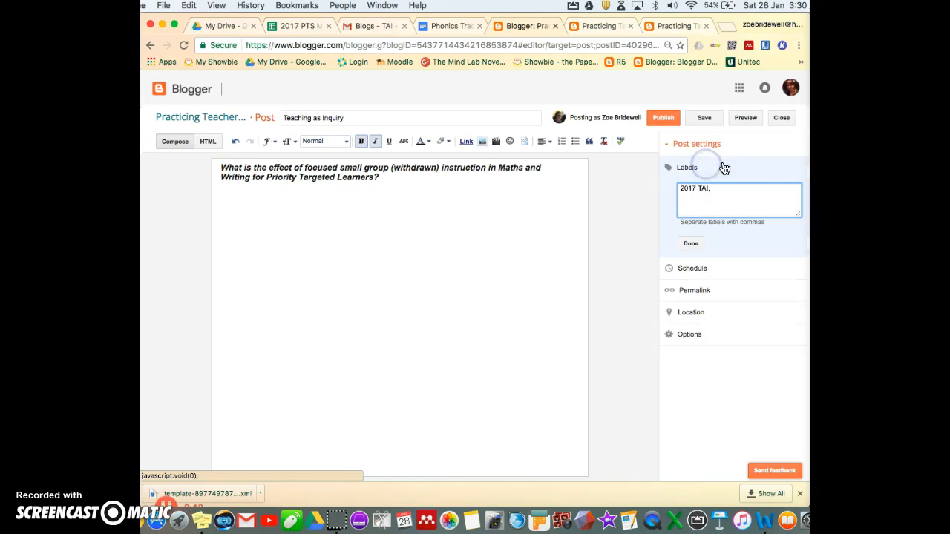
{"action": "left_click", "coordinate": [693, 246]}
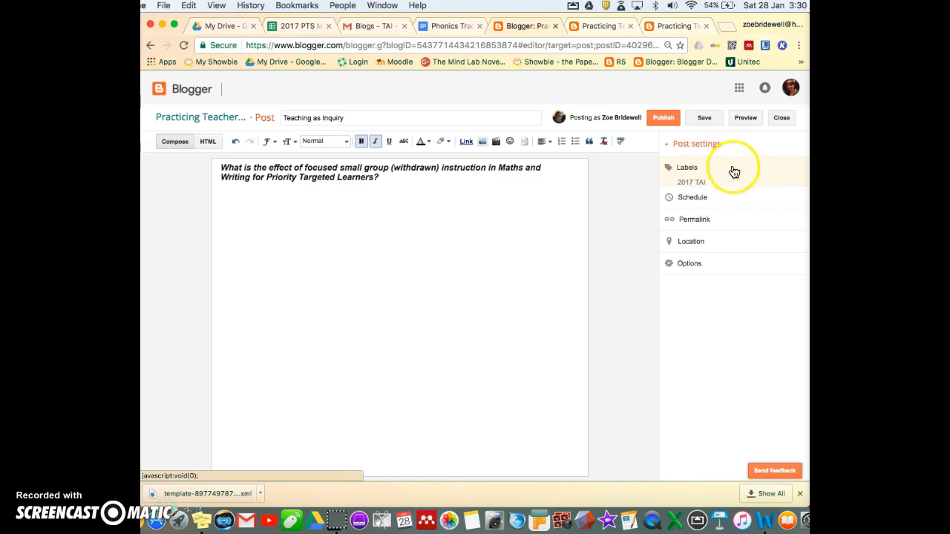
{"action": "left_click", "coordinate": [702, 173]}
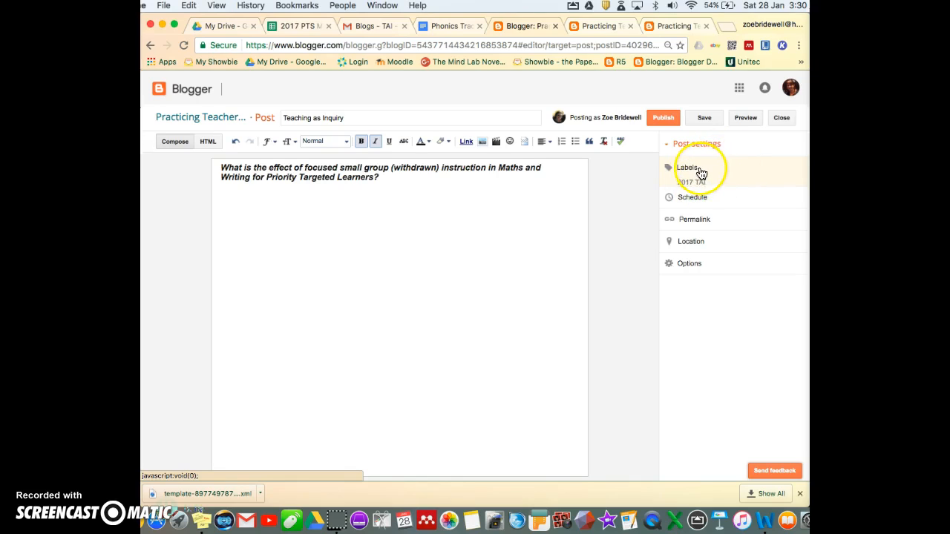
{"action": "left_click", "coordinate": [663, 118]}
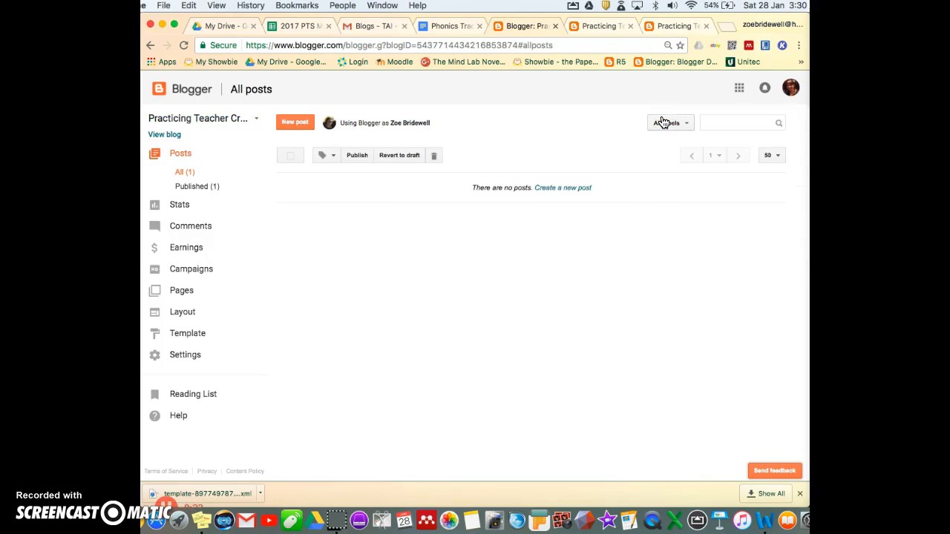
- Create a new post on the Practicing Teacher Criteria / TAI blog and title it "Practising Teachers Criteria"
{"action": "left_click", "coordinate": [294, 124]}
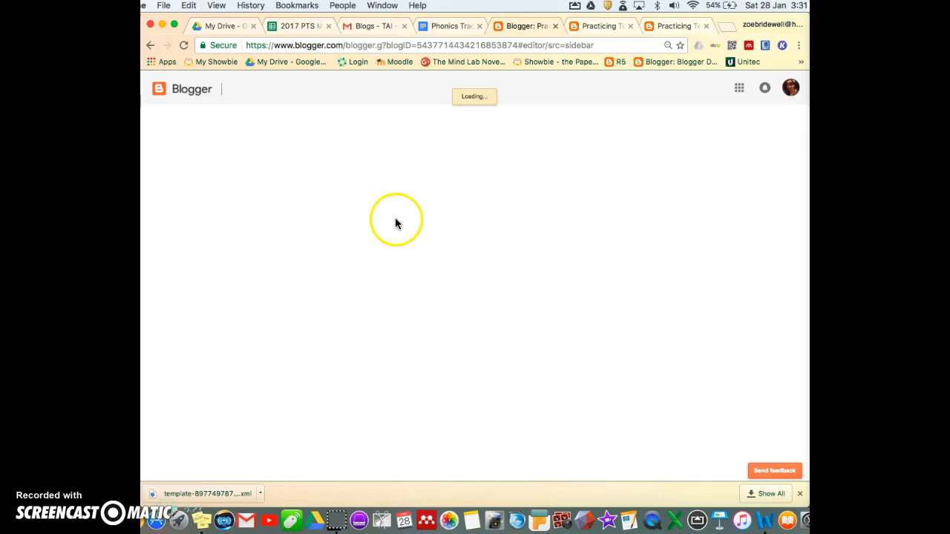
{"action": "left_click", "coordinate": [305, 116]}
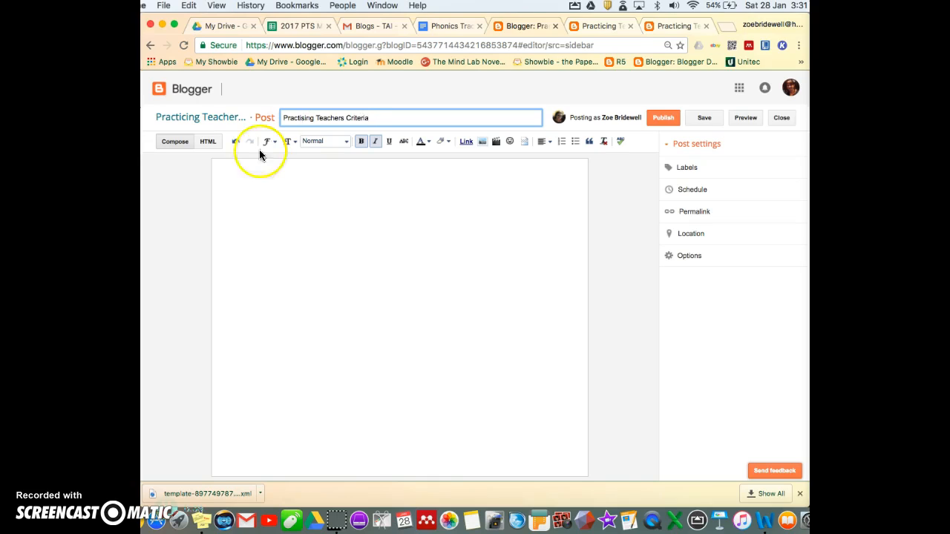
{"action": "left_click", "coordinate": [233, 178]}
- Copy the PTC list of Criteria 1 to 12 from the older blog's sidebar into the new post's body
{"action": "left_click", "coordinate": [675, 26]}
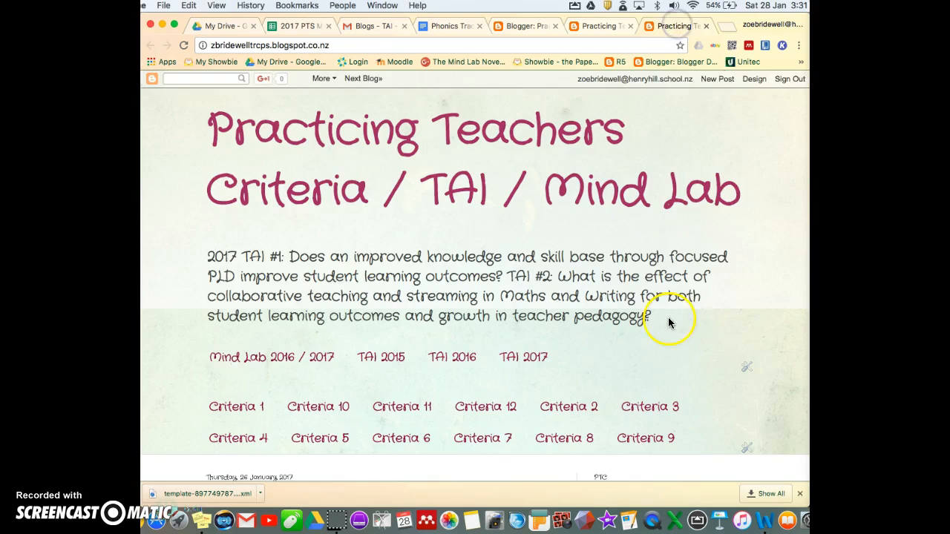
{"action": "scroll", "coordinate": [674, 317], "scroll_direction": "down", "scroll_amount": 10}
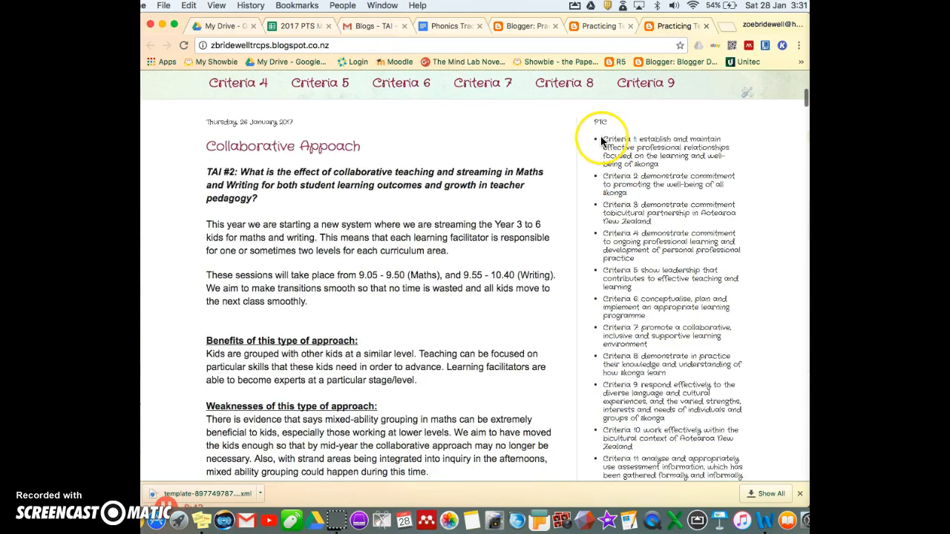
{"action": "left_click_drag", "start_coordinate": [603, 140], "coordinate": [689, 226]}
{"action": "key", "text": "super+c"}
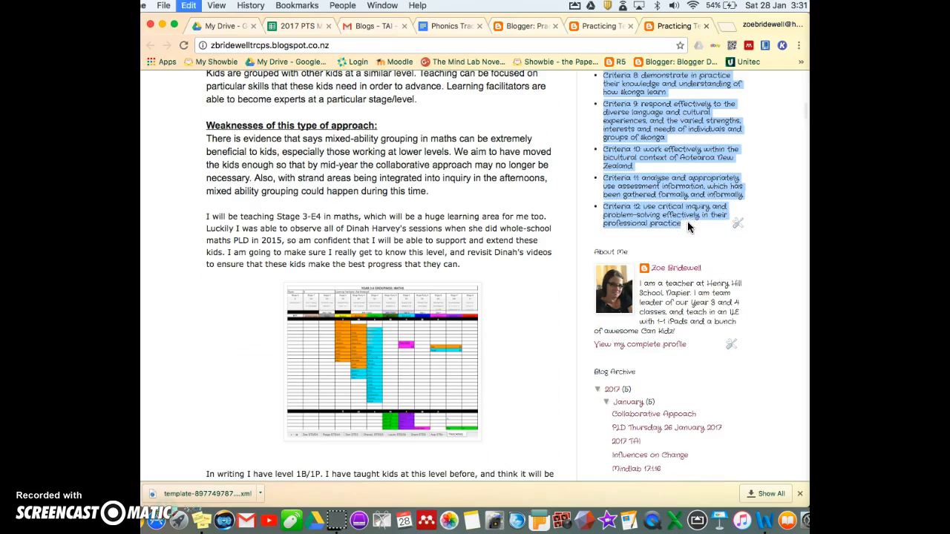
{"action": "left_click", "coordinate": [523, 25]}
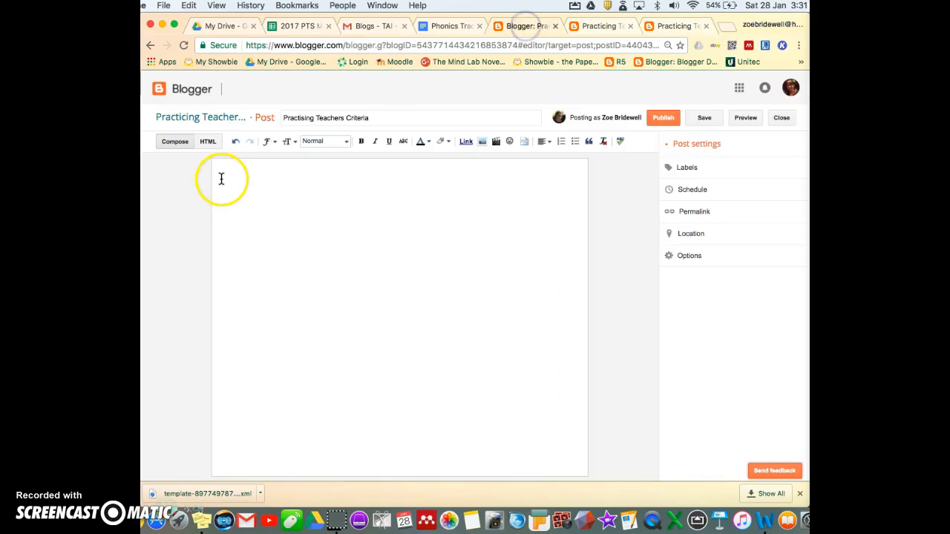
{"action": "key", "text": "super+v"}
- Label the Practising Teachers Criteria post with "Criteria 1" through "Criteria 12", separated by commas, and publish it
{"action": "left_click", "coordinate": [684, 167]}
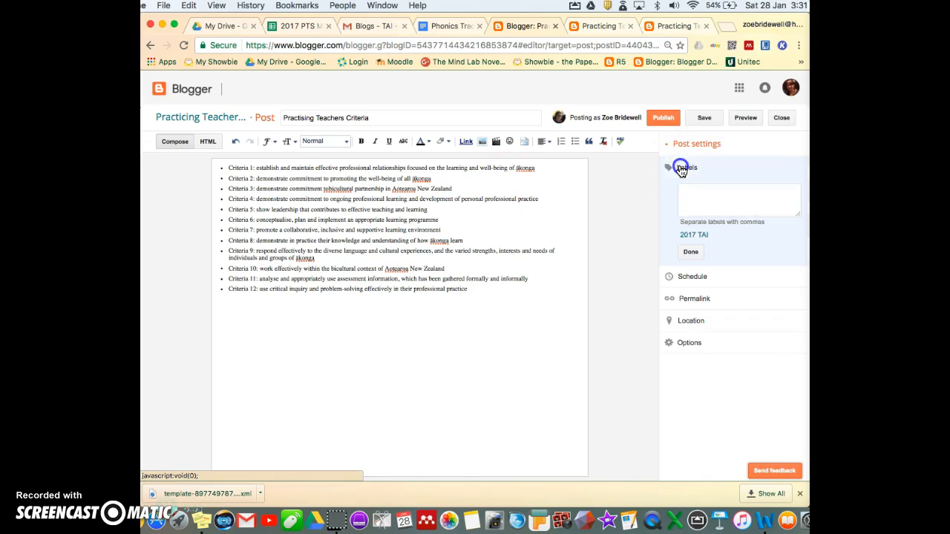
{"action": "left_click", "coordinate": [686, 191]}
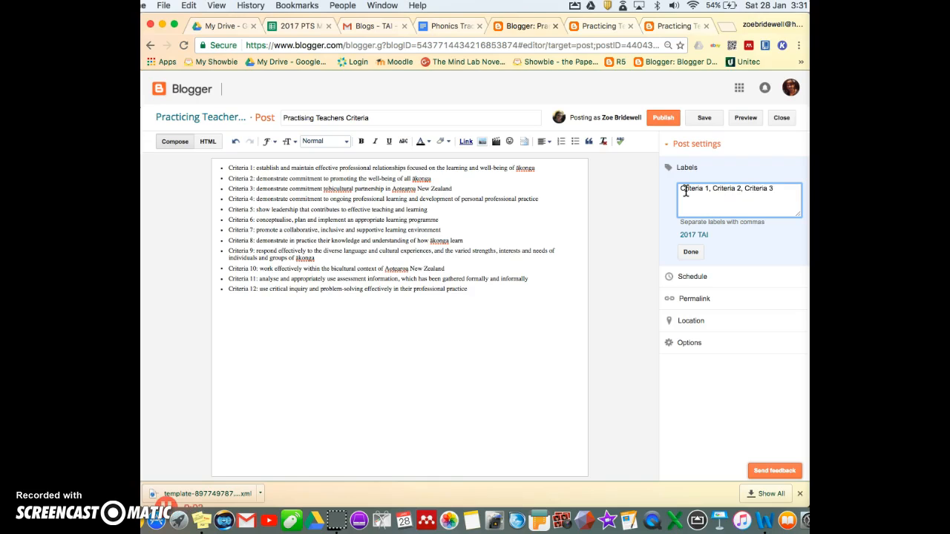
{"action": "type", "text": "ia"}
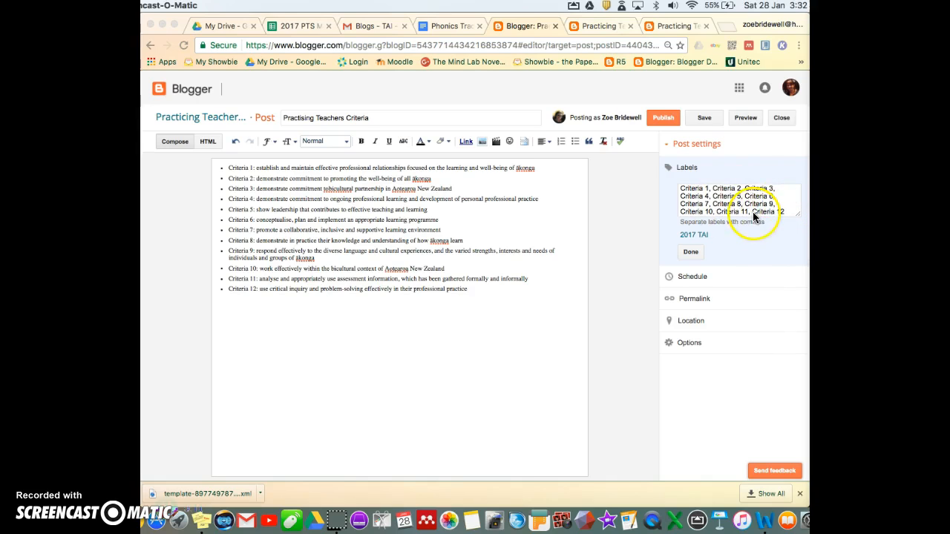
{"action": "left_click", "coordinate": [685, 255]}
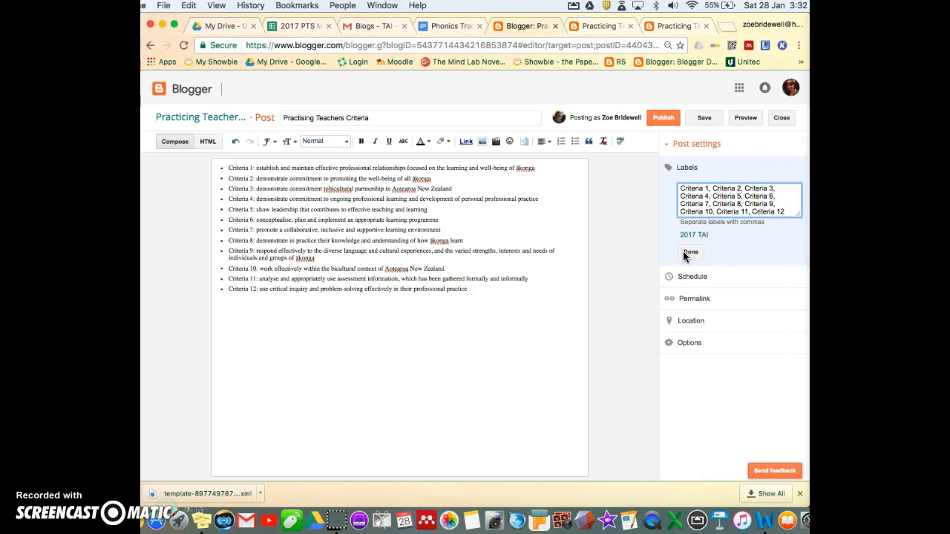
{"action": "left_click", "coordinate": [697, 256]}
{"action": "left_click", "coordinate": [663, 119]}
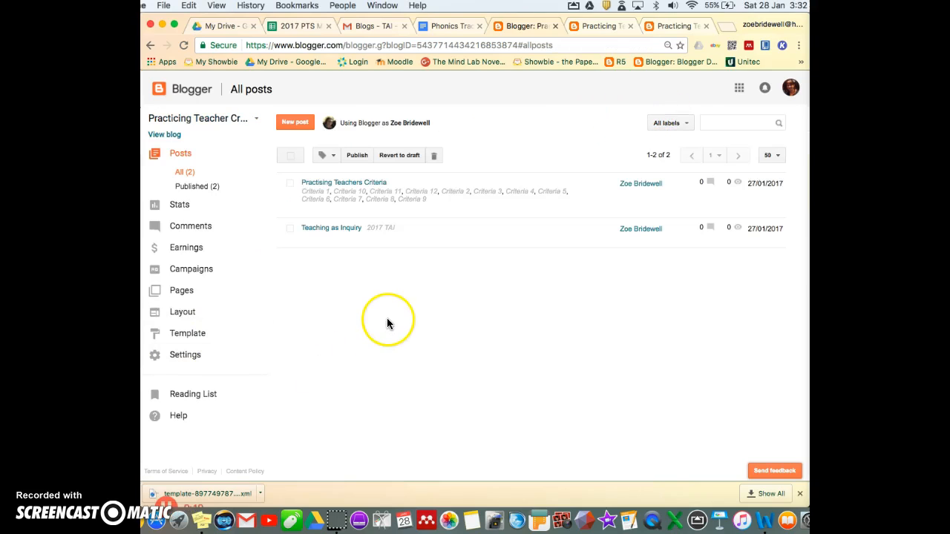
- Check the Practising Teachers Criteria post on the new blog's live page and close the open blog tabs
{"action": "left_click", "coordinate": [165, 134]}
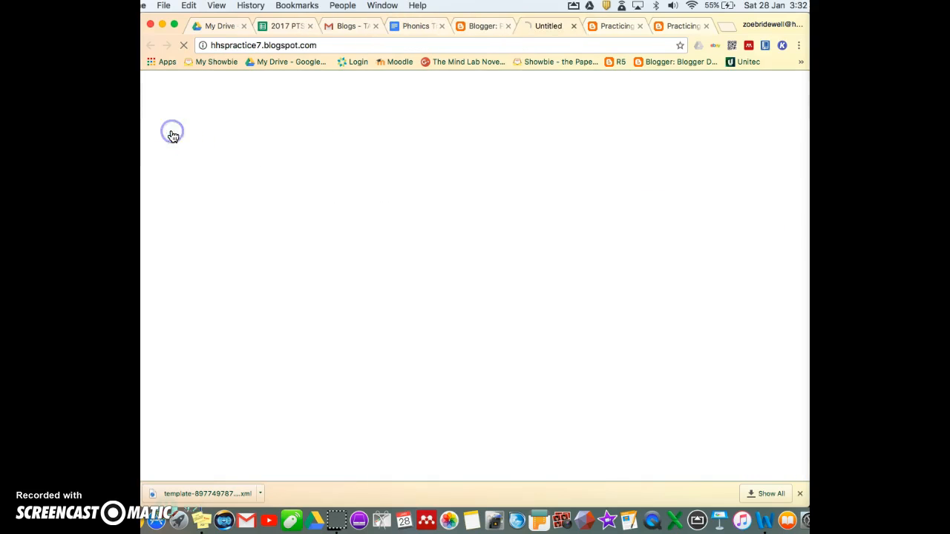
{"action": "left_click", "coordinate": [642, 26]}
{"action": "left_click", "coordinate": [642, 26]}
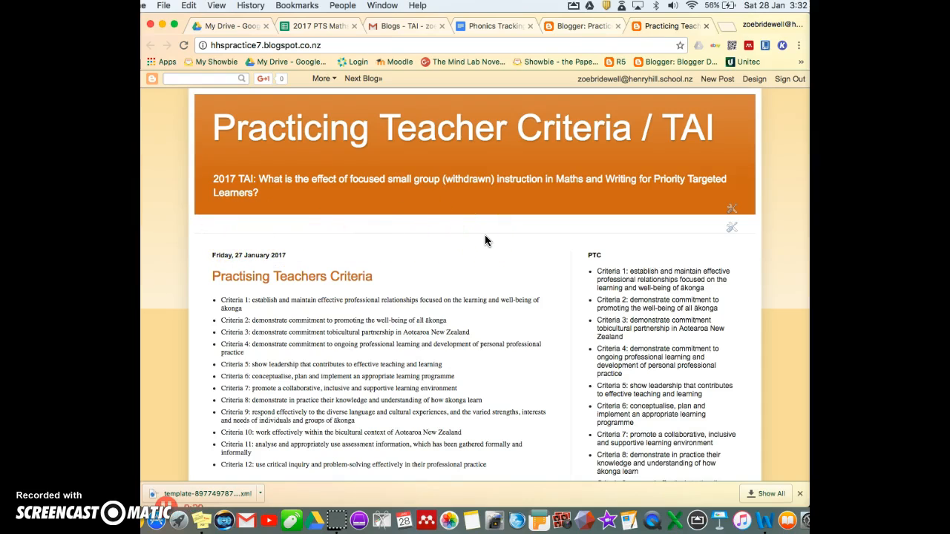
{"action": "left_click", "coordinate": [706, 26]}
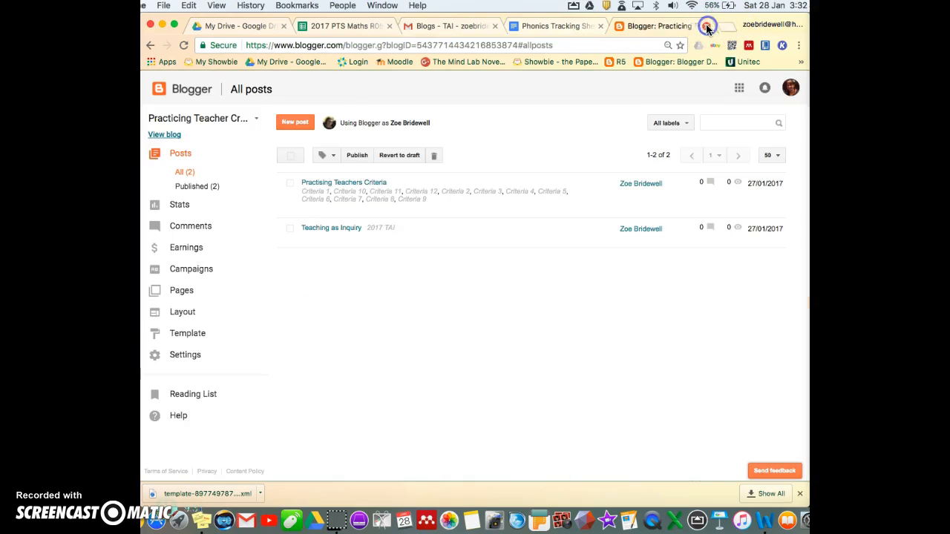
- Set the Labels gadget in the layout's Cross-column section to show only the 2017 TAI label and save it
{"action": "left_click", "coordinate": [639, 26]}
{"action": "left_click", "coordinate": [185, 310]}
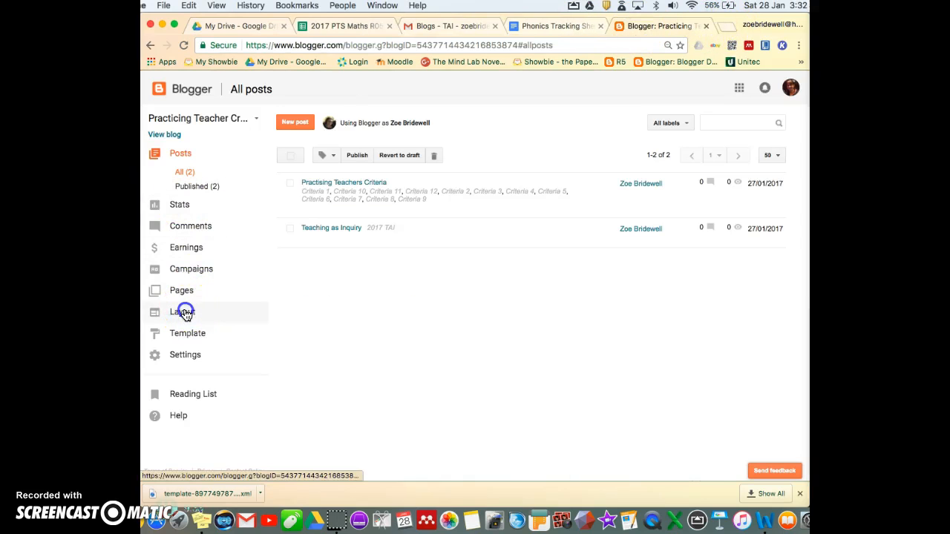
{"action": "scroll", "coordinate": [362, 306], "scroll_direction": "down", "scroll_amount": 5}
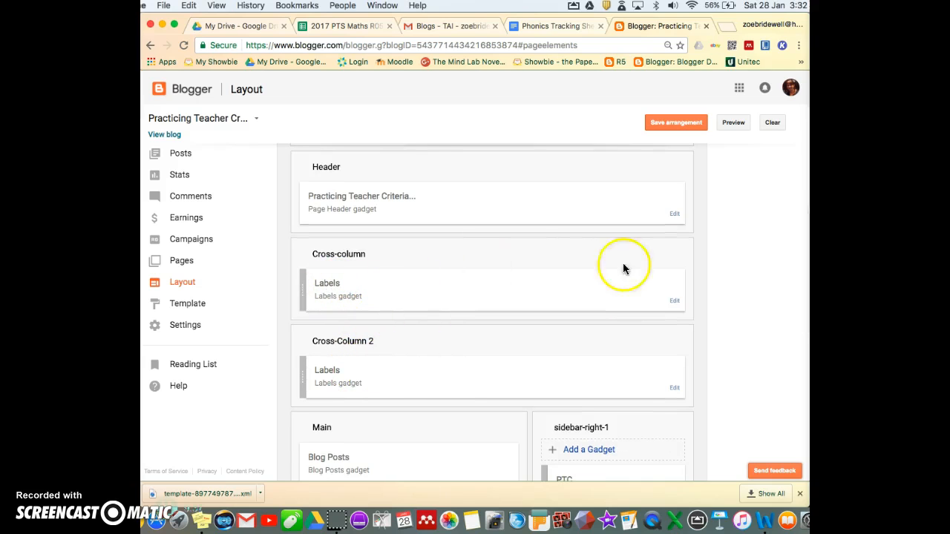
{"action": "left_click", "coordinate": [675, 303]}
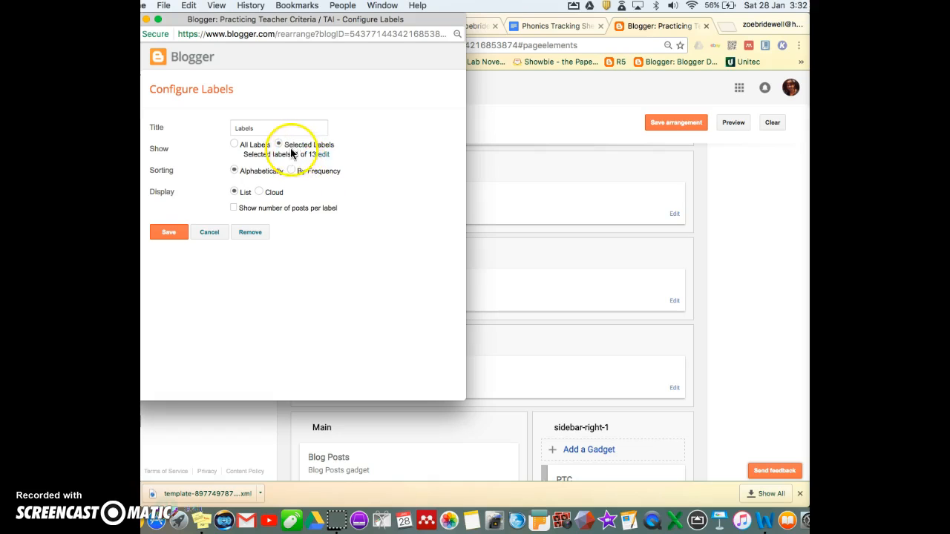
{"action": "left_click", "coordinate": [323, 155]}
{"action": "scroll", "coordinate": [280, 327], "scroll_direction": "down", "scroll_amount": 2}
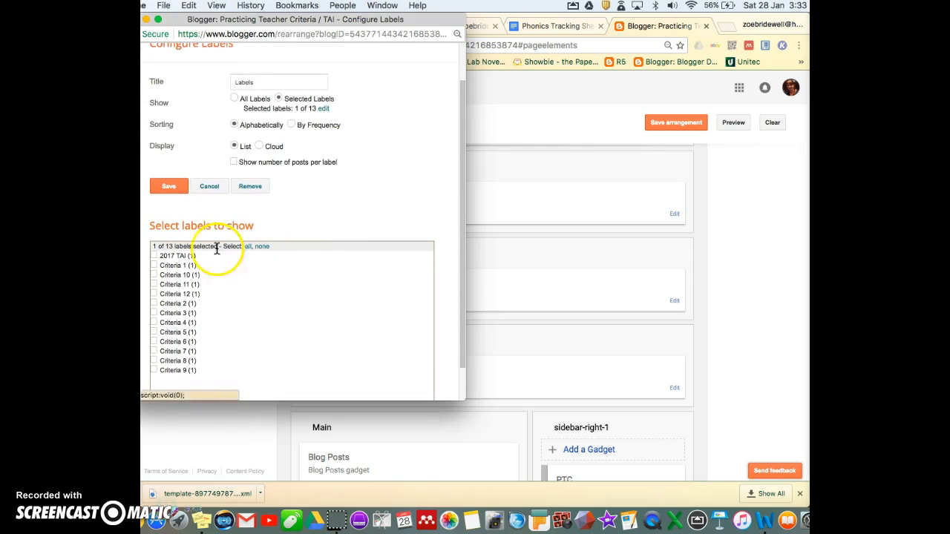
{"action": "left_click", "coordinate": [154, 256]}
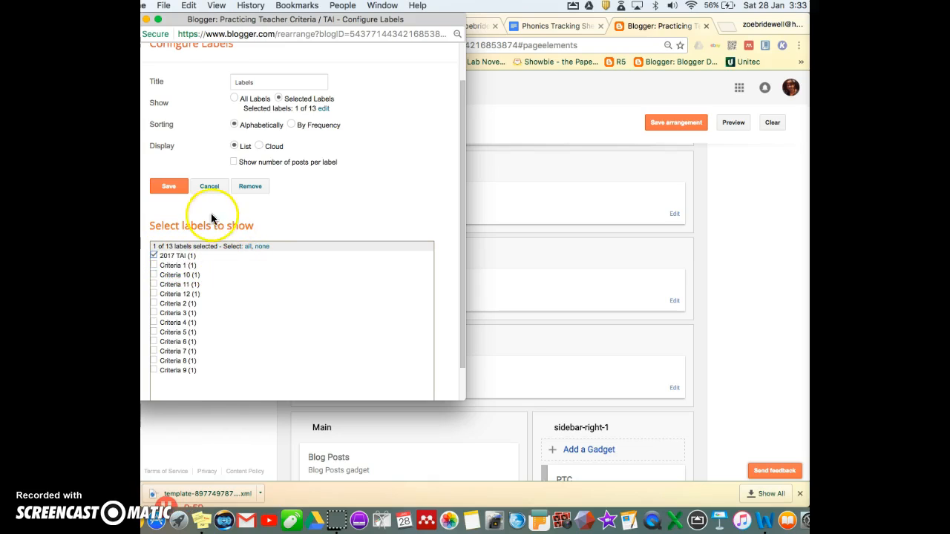
{"action": "left_click", "coordinate": [170, 187]}
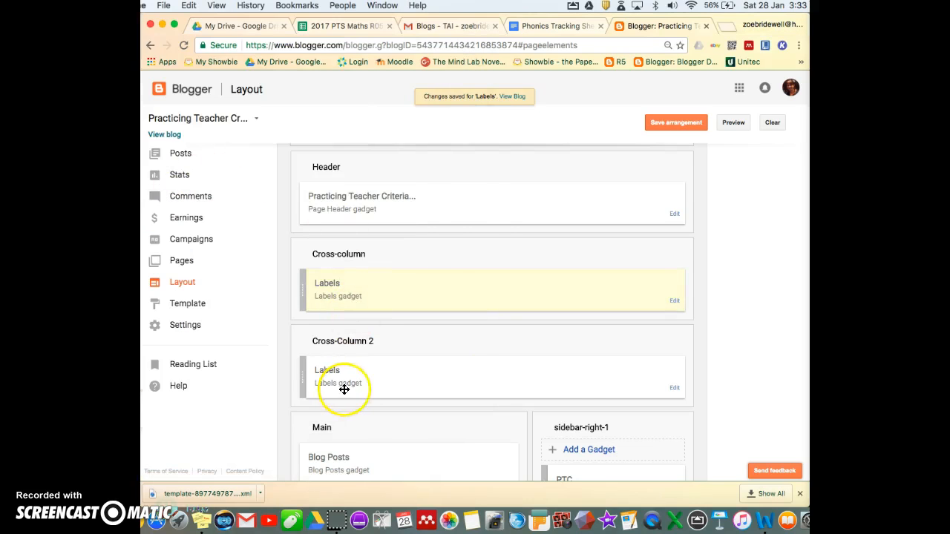
- Set the Labels gadget in Cross-Column 2 to show Criteria 1 to 12 without 2017 TAI and save it
{"action": "left_click", "coordinate": [676, 388]}
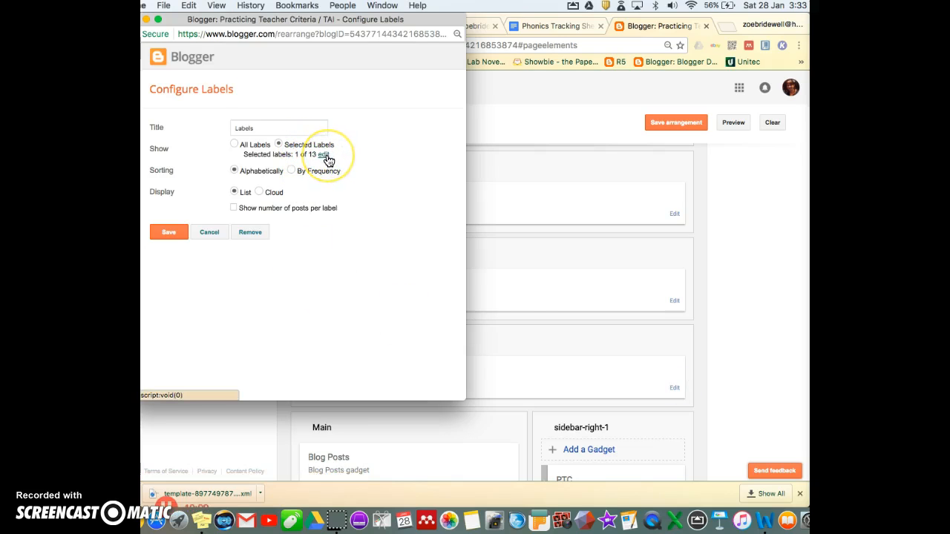
{"action": "left_click", "coordinate": [325, 156]}
{"action": "scroll", "coordinate": [268, 307], "scroll_direction": "down", "scroll_amount": 3}
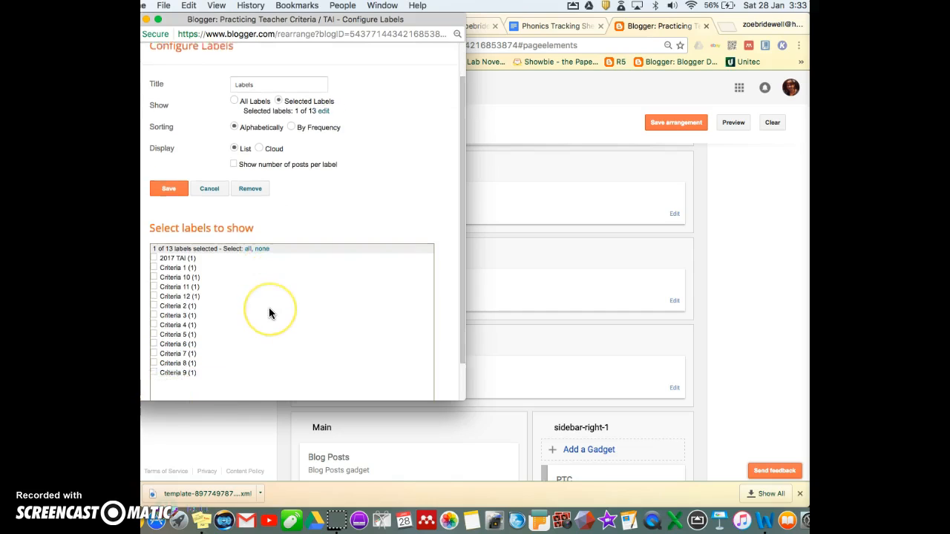
{"action": "left_click", "coordinate": [249, 213]}
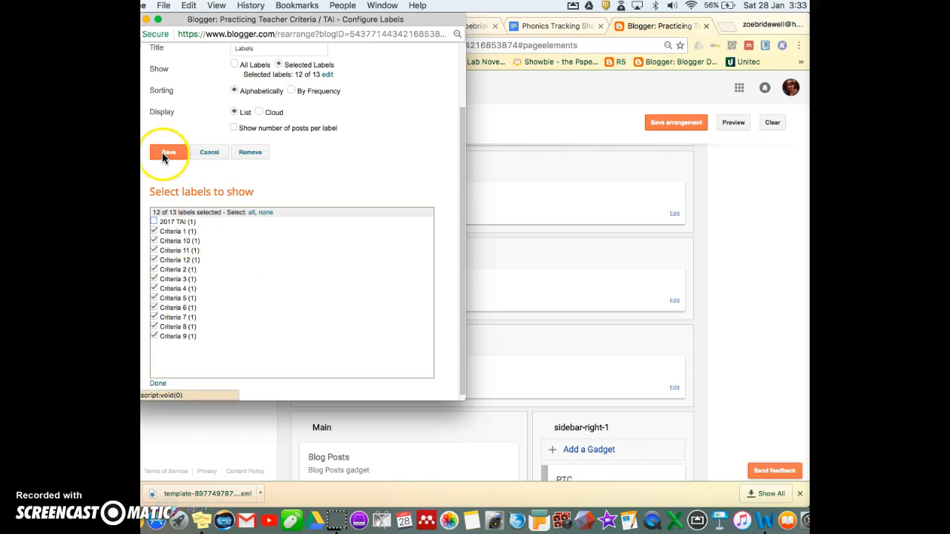
{"action": "left_click", "coordinate": [165, 153]}
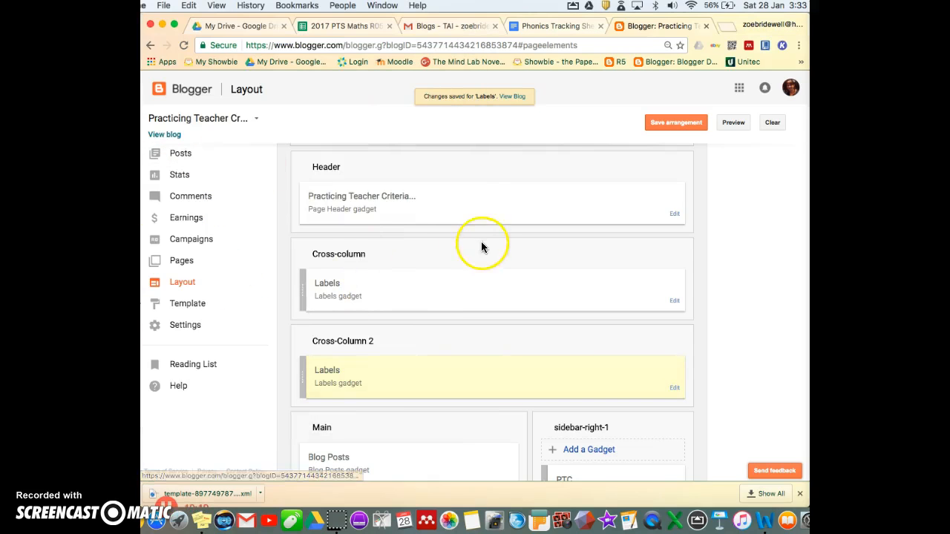
- Save the layout arrangement and check the posts labelled Criteria 1 on the live blog
{"action": "left_click", "coordinate": [672, 123]}
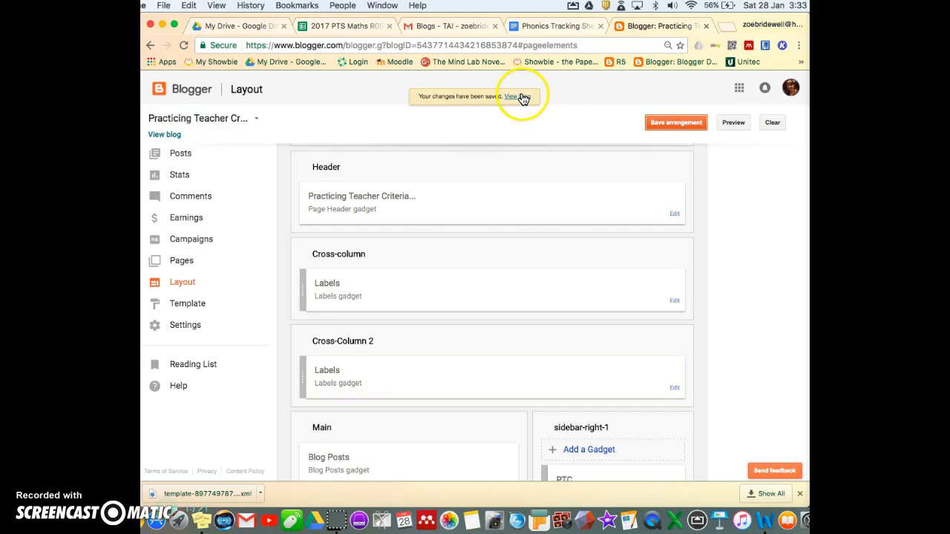
{"action": "left_click", "coordinate": [521, 97]}
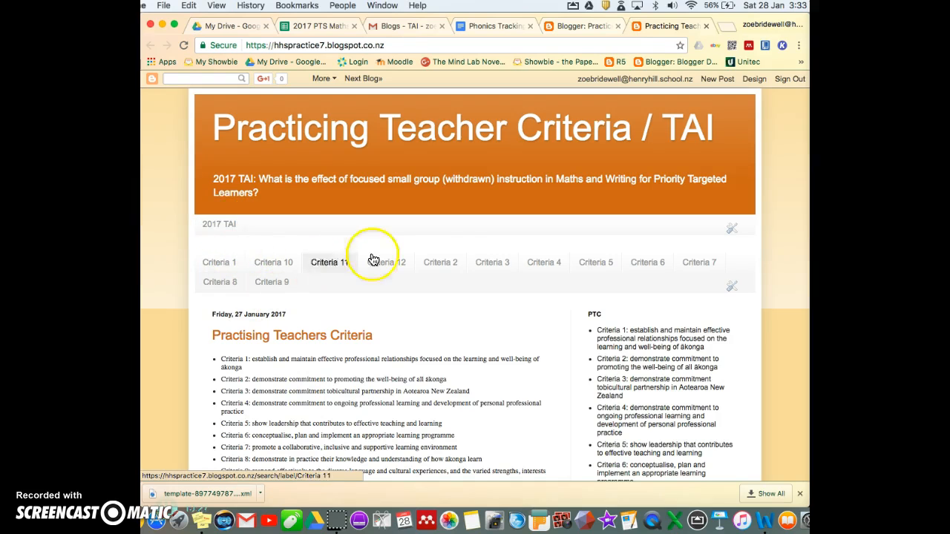
{"action": "scroll", "coordinate": [491, 306], "scroll_direction": "down", "scroll_amount": 1}
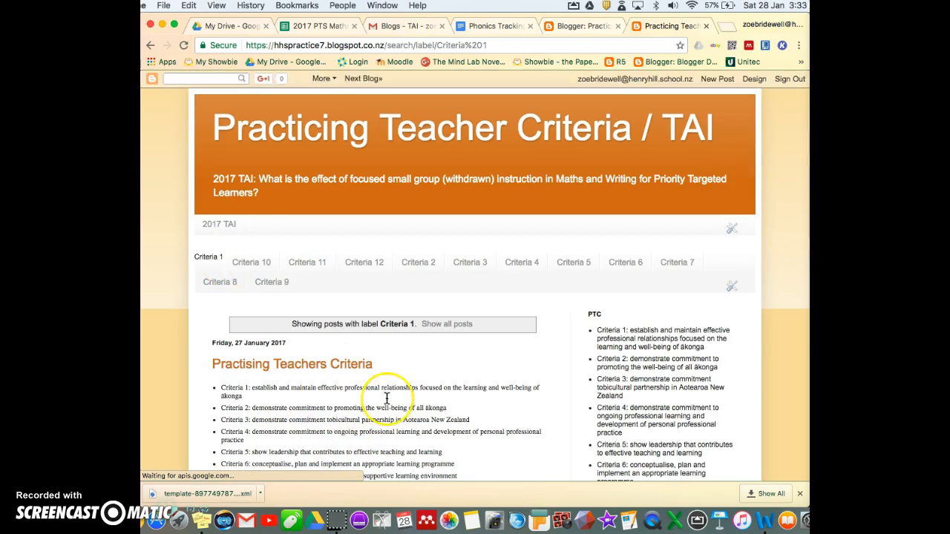
{"action": "scroll", "coordinate": [386, 399], "scroll_direction": "down", "scroll_amount": 3}
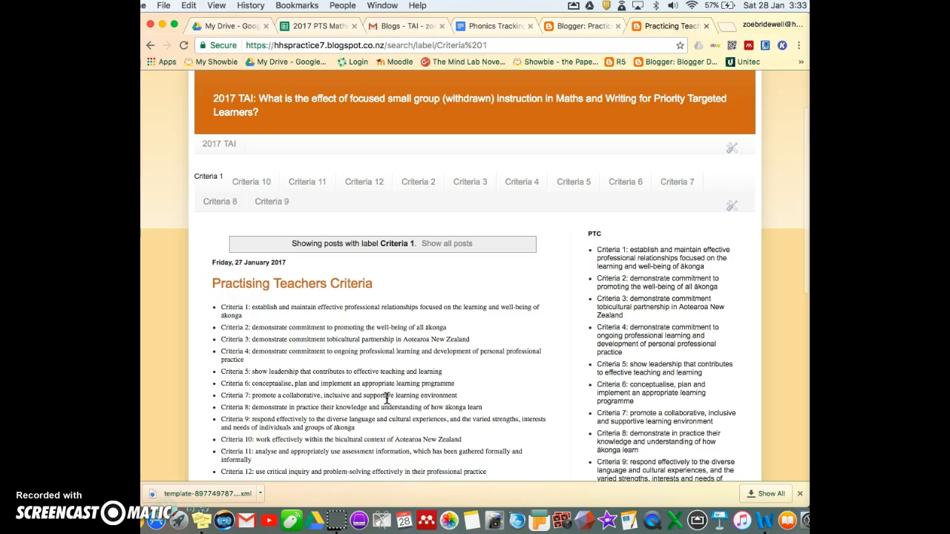
{"action": "scroll", "coordinate": [387, 398], "scroll_direction": "down", "scroll_amount": 2}
{"action": "scroll", "coordinate": [377, 314], "scroll_direction": "down", "scroll_amount": 3}
{"action": "scroll", "coordinate": [345, 321], "scroll_direction": "up", "scroll_amount": 2}
{"action": "scroll", "coordinate": [345, 321], "scroll_direction": "up", "scroll_amount": 5}
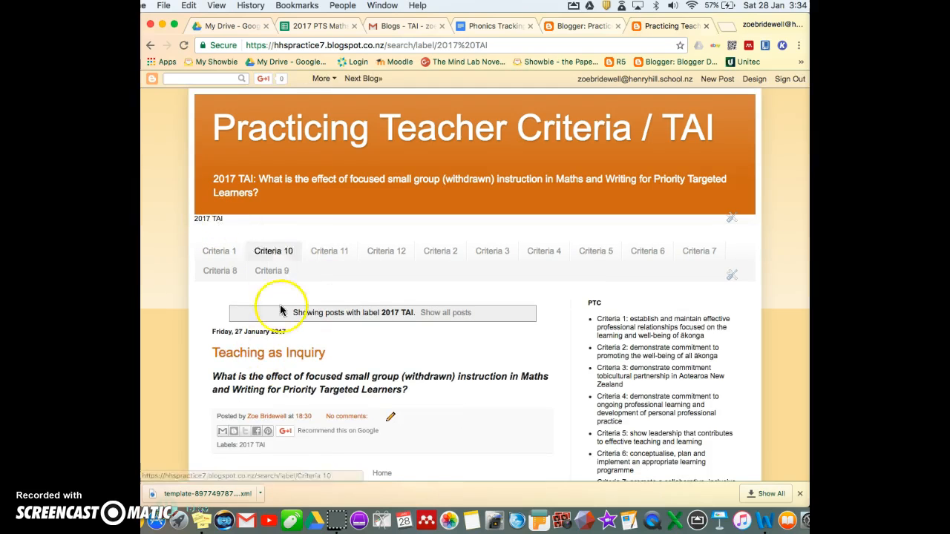
- Examine the post labelled 2017 TAI and the full list of posts on the live blog, and close it
{"action": "scroll", "coordinate": [302, 386], "scroll_direction": "down", "scroll_amount": 2}
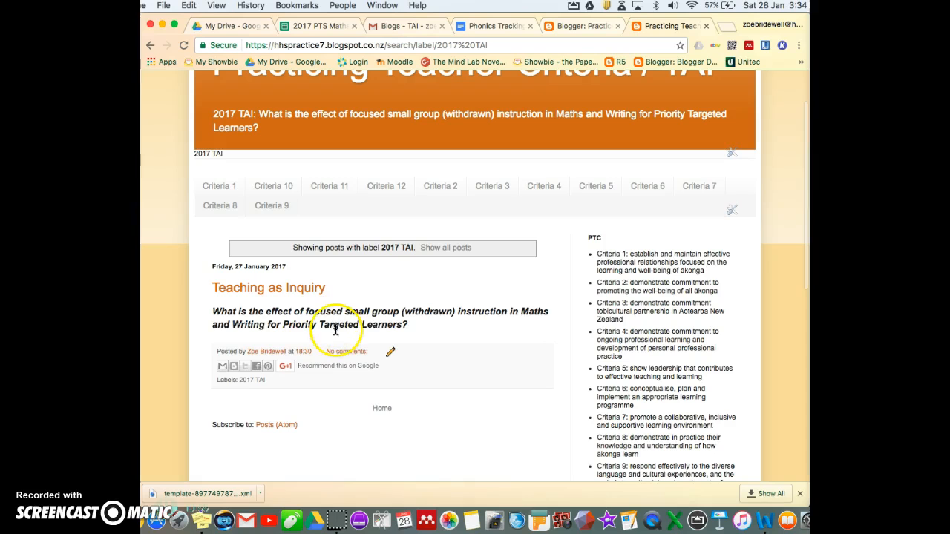
{"action": "left_click", "coordinate": [445, 247]}
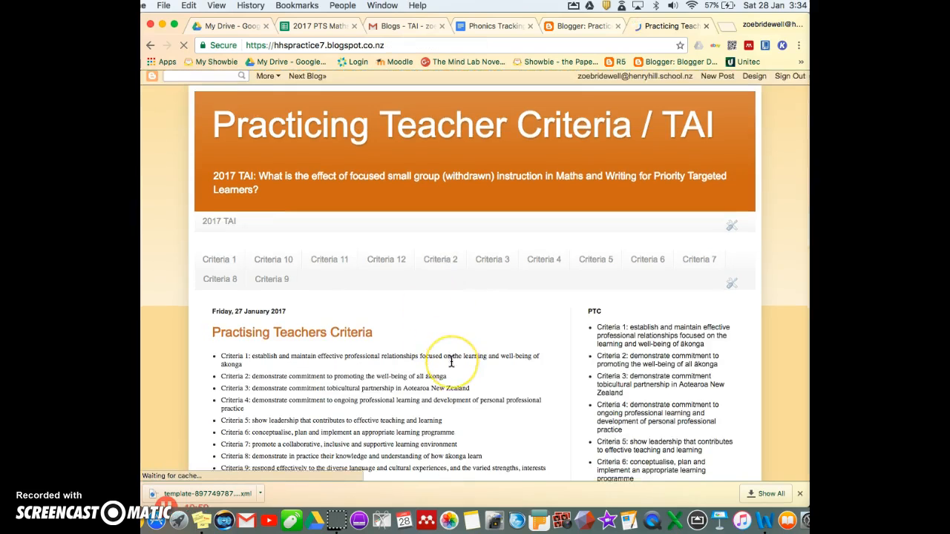
{"action": "scroll", "coordinate": [450, 361], "scroll_direction": "down", "scroll_amount": 2}
{"action": "scroll", "coordinate": [450, 361], "scroll_direction": "down", "scroll_amount": 6}
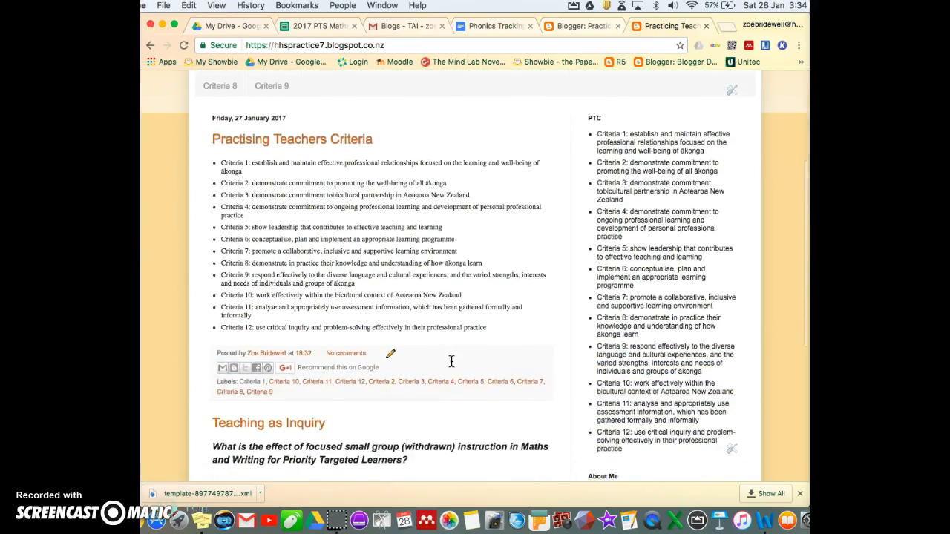
{"action": "scroll", "coordinate": [450, 362], "scroll_direction": "up", "scroll_amount": 4}
{"action": "scroll", "coordinate": [450, 361], "scroll_direction": "down", "scroll_amount": 5}
{"action": "scroll", "coordinate": [450, 362], "scroll_direction": "up", "scroll_amount": 8}
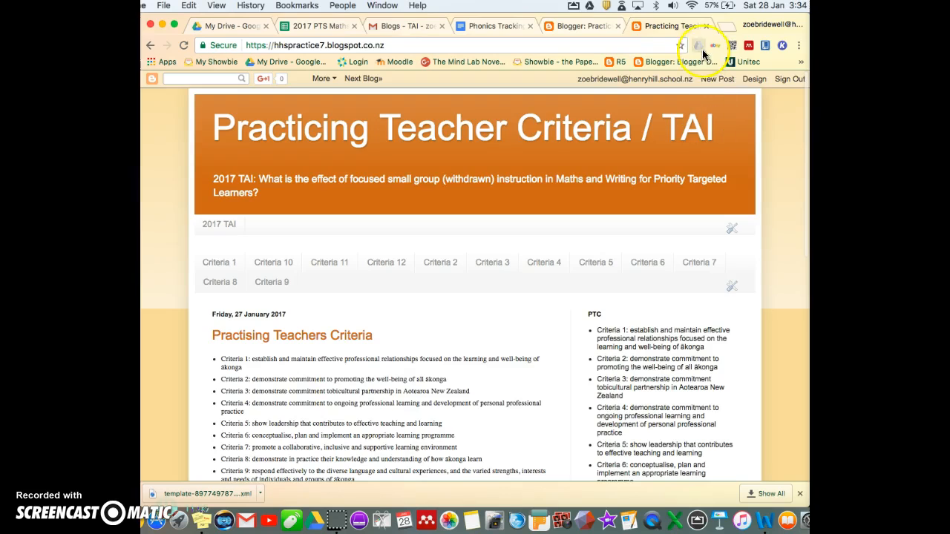
{"action": "left_click", "coordinate": [706, 26]}
- Add the teacher's name in front of Practicing Teacher Criteria / TAI in the blog title under the basic settings and save it
{"action": "scroll", "coordinate": [512, 212], "scroll_direction": "up", "scroll_amount": 3}
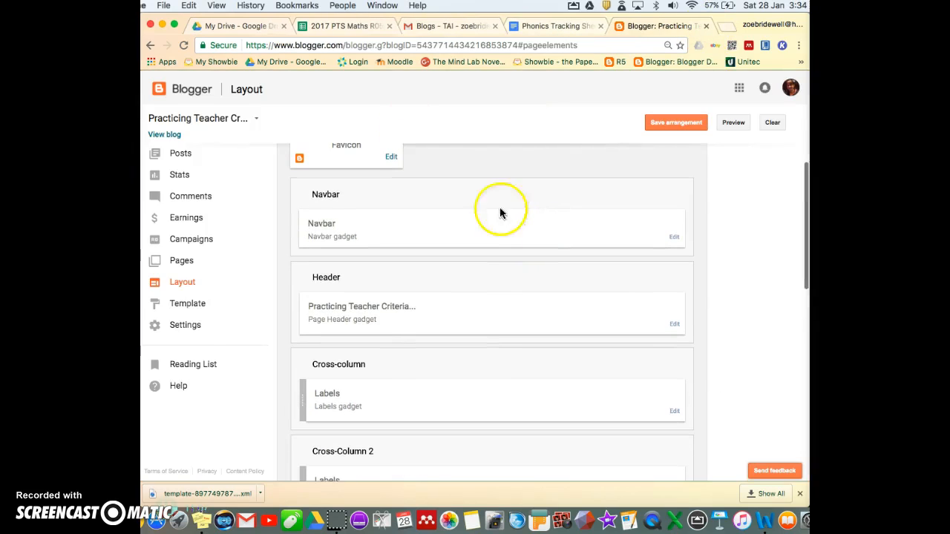
{"action": "left_click", "coordinate": [186, 304]}
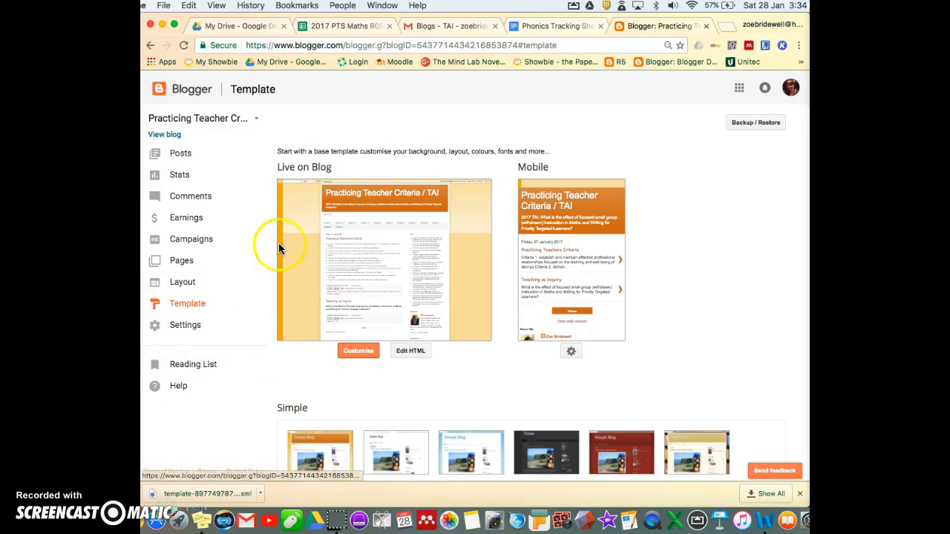
{"action": "left_click", "coordinate": [185, 329]}
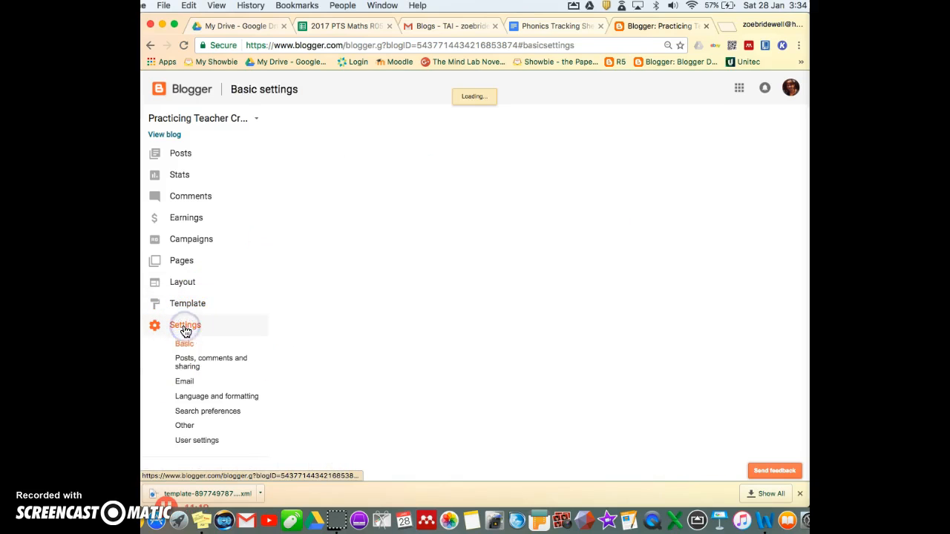
{"action": "scroll", "coordinate": [565, 233], "scroll_direction": "down", "scroll_amount": 1}
{"action": "scroll", "coordinate": [565, 233], "scroll_direction": "up", "scroll_amount": 1}
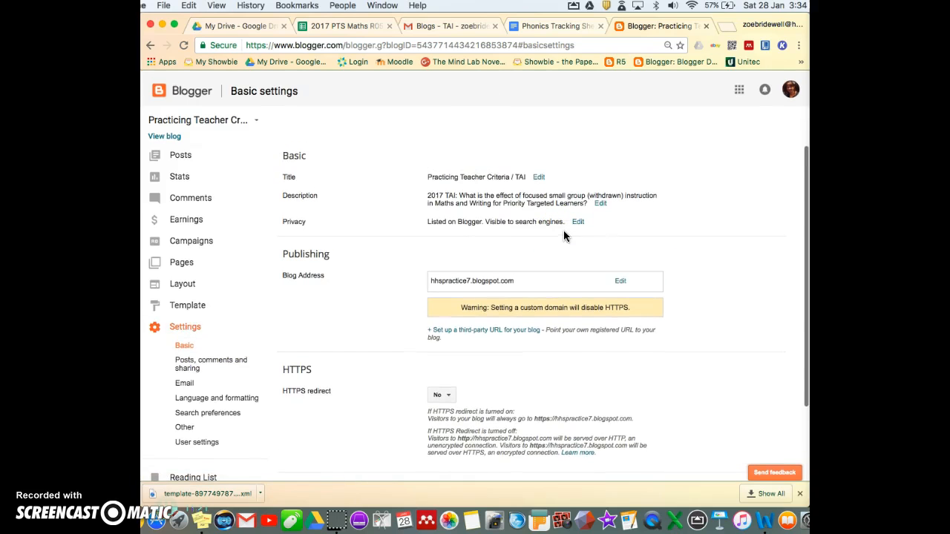
{"action": "left_click", "coordinate": [539, 175]}
{"action": "left_click", "coordinate": [432, 180]}
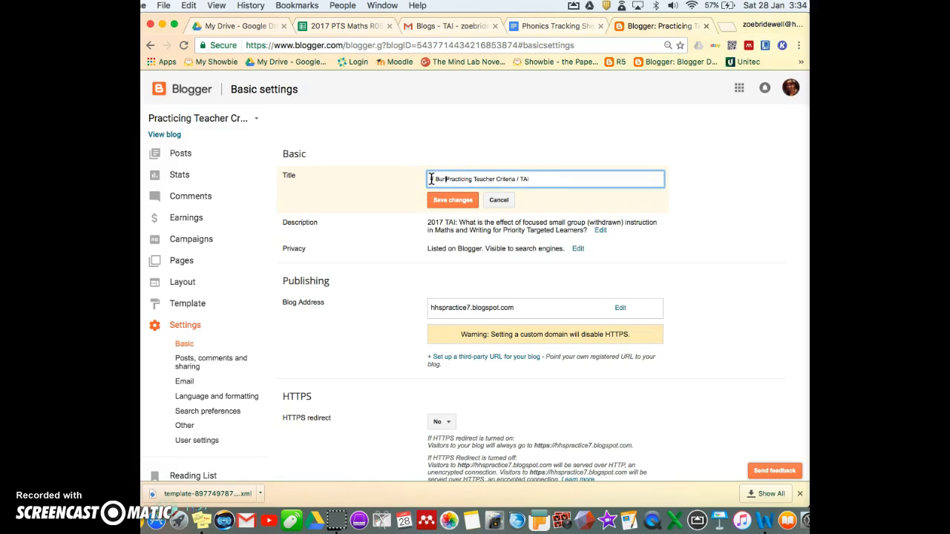
{"action": "left_click", "coordinate": [448, 202]}
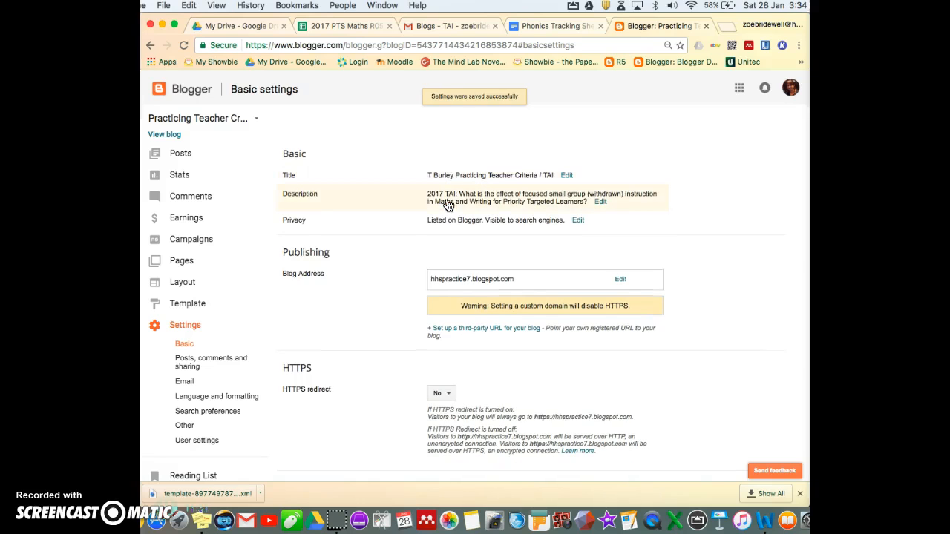
- Open the blog's template for customising at its background and colour theme options
{"action": "scroll", "coordinate": [179, 349], "scroll_direction": "down", "scroll_amount": 1}
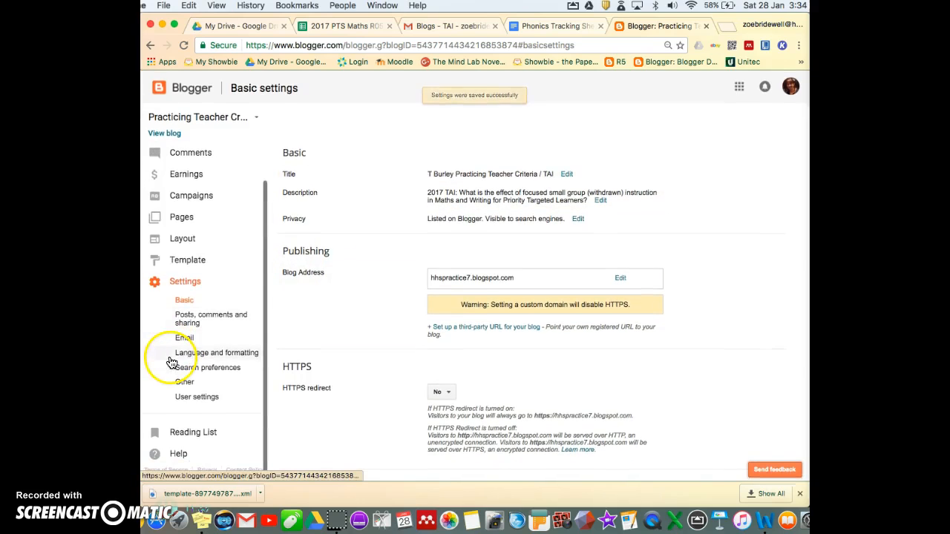
{"action": "left_click", "coordinate": [186, 264]}
{"action": "left_click", "coordinate": [364, 352]}
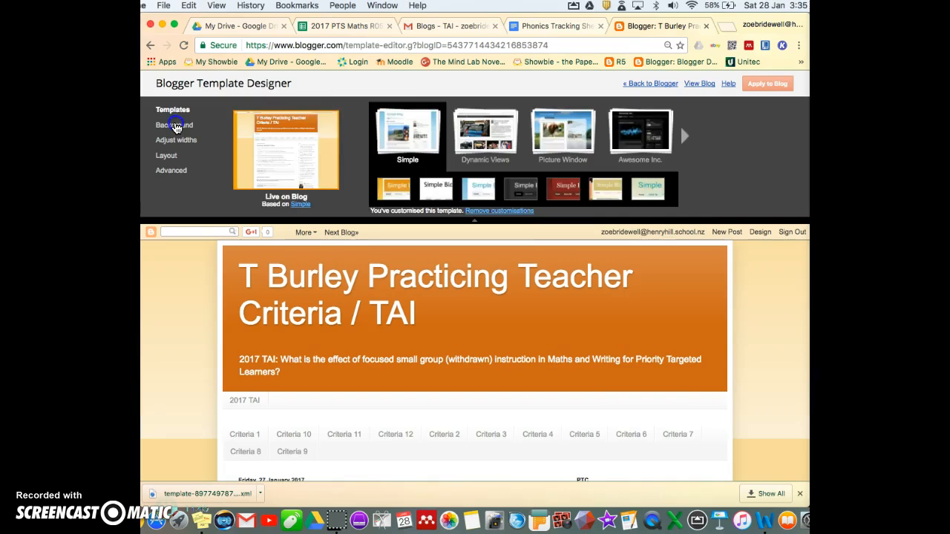
{"action": "left_click", "coordinate": [175, 125]}
- Try the lime green, purple, blue and red suggested colour themes on the blog
{"action": "left_click", "coordinate": [375, 167]}
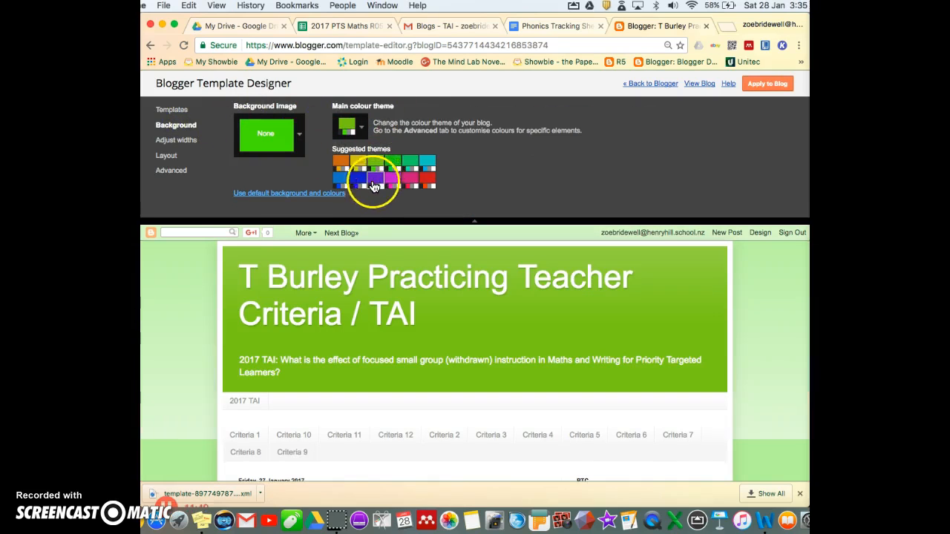
{"action": "left_click", "coordinate": [374, 182]}
{"action": "left_click", "coordinate": [358, 178]}
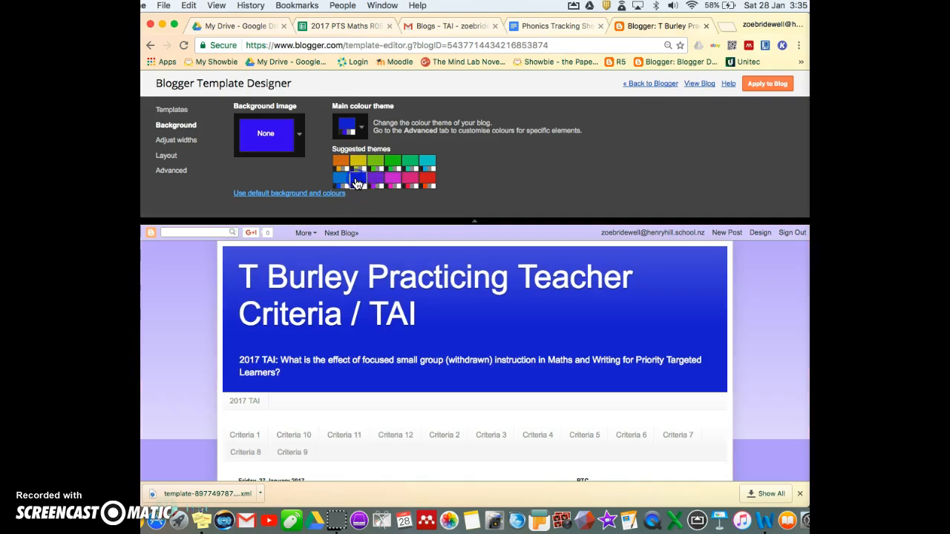
{"action": "left_click", "coordinate": [428, 182]}
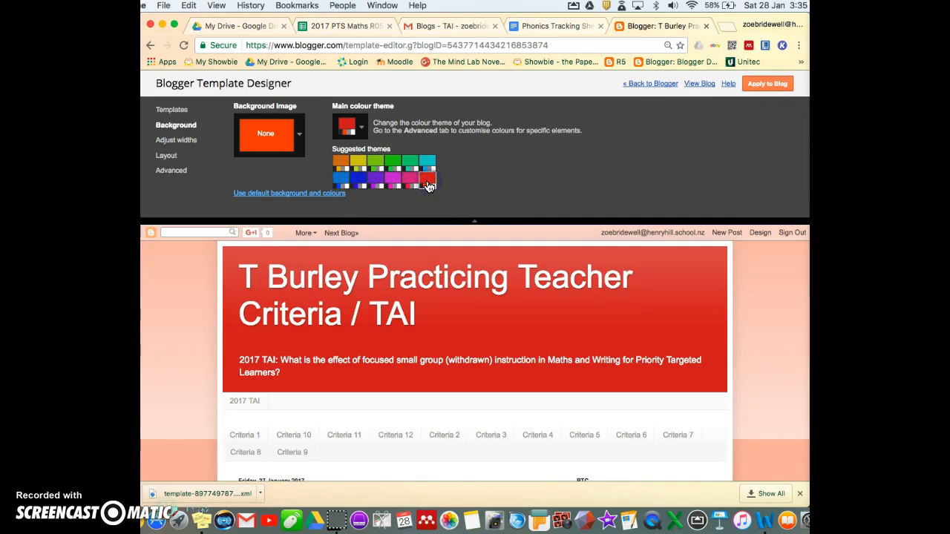
- Apply the sea-green suggested colour theme to the blog, check it on the live blog and close that page
{"action": "left_click", "coordinate": [411, 163]}
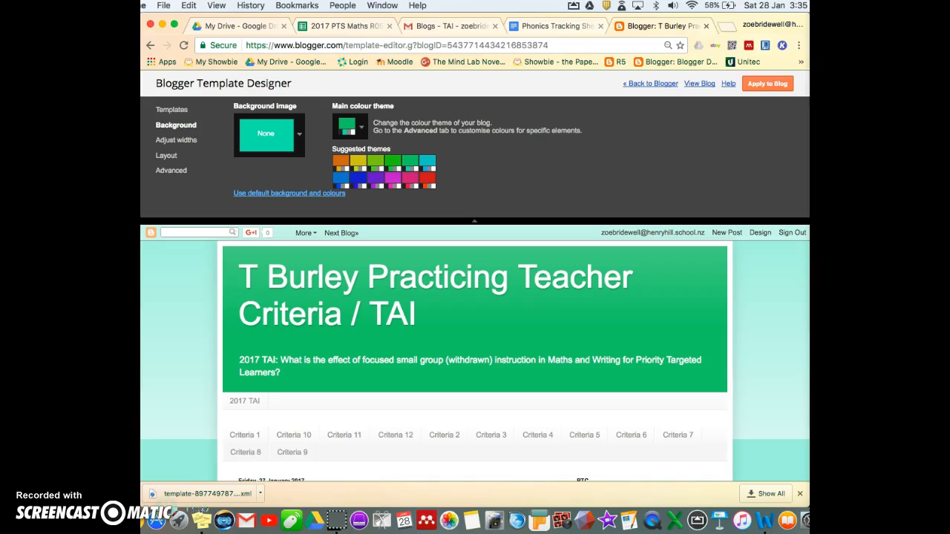
{"action": "left_click", "coordinate": [772, 85]}
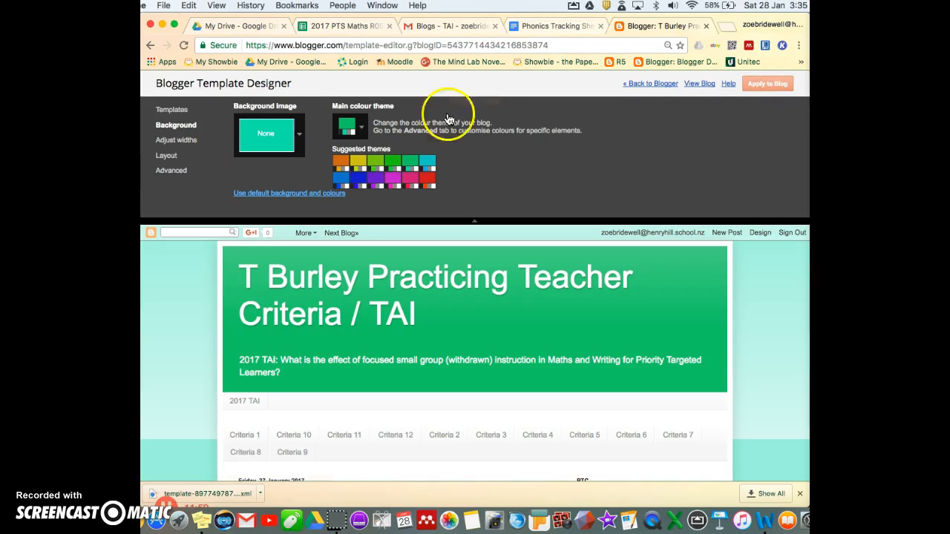
{"action": "left_click", "coordinate": [651, 84]}
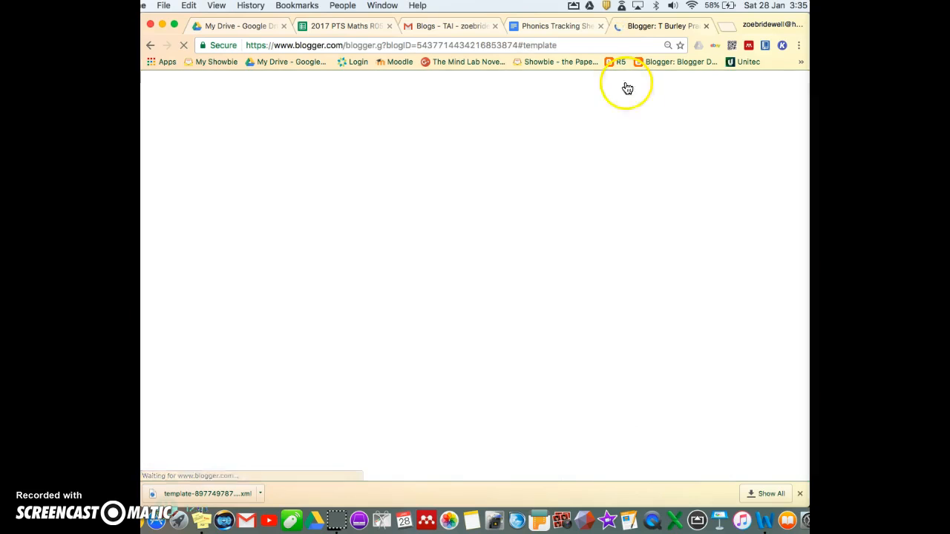
{"action": "left_click", "coordinate": [164, 133]}
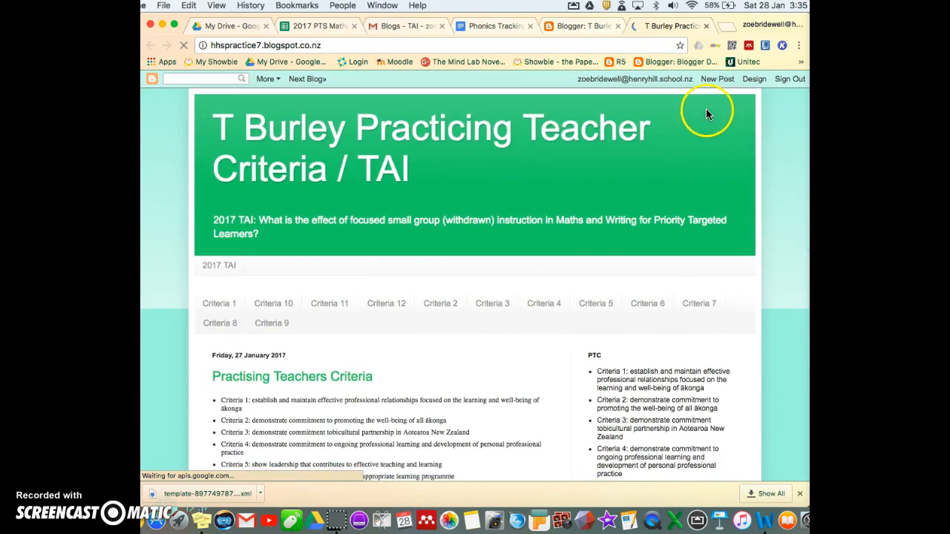
{"action": "left_click", "coordinate": [706, 27]}
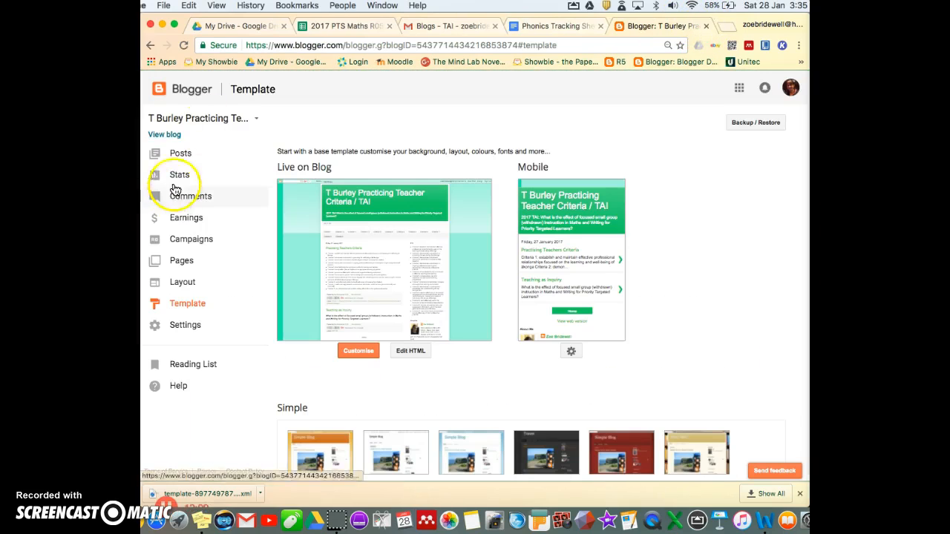
- Create a new post titled Team Meeting with the lines "Today we met and discussed ----" and "Strength of this would be ---"
{"action": "left_click", "coordinate": [197, 161]}
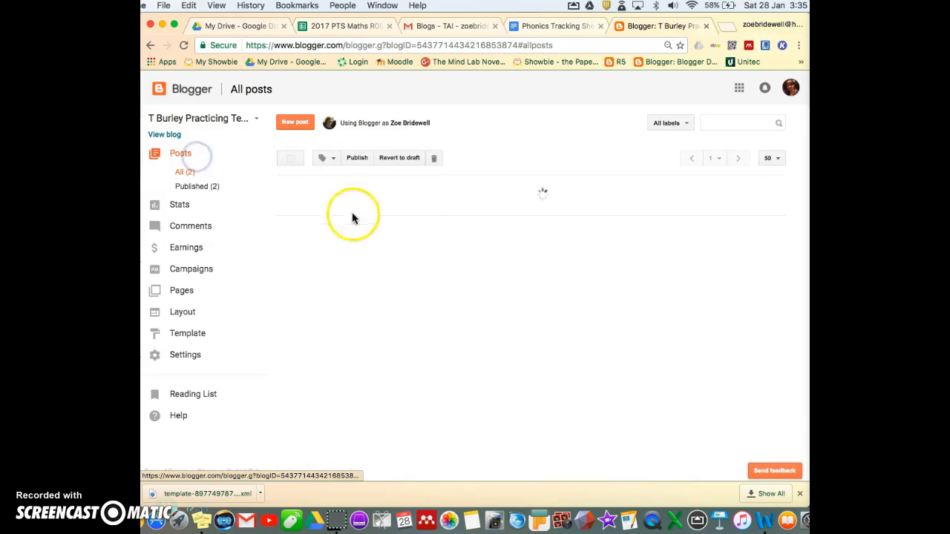
{"action": "left_click", "coordinate": [297, 121]}
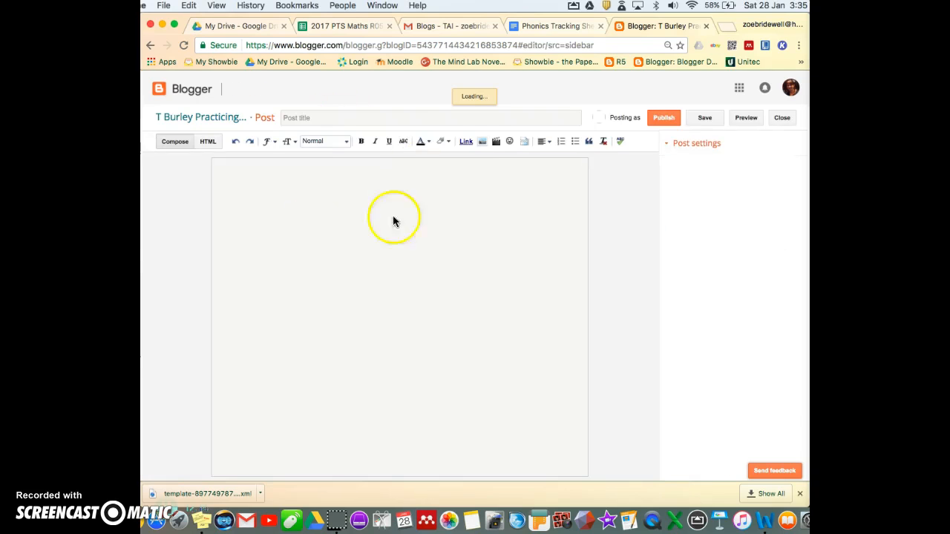
{"action": "left_click", "coordinate": [325, 118]}
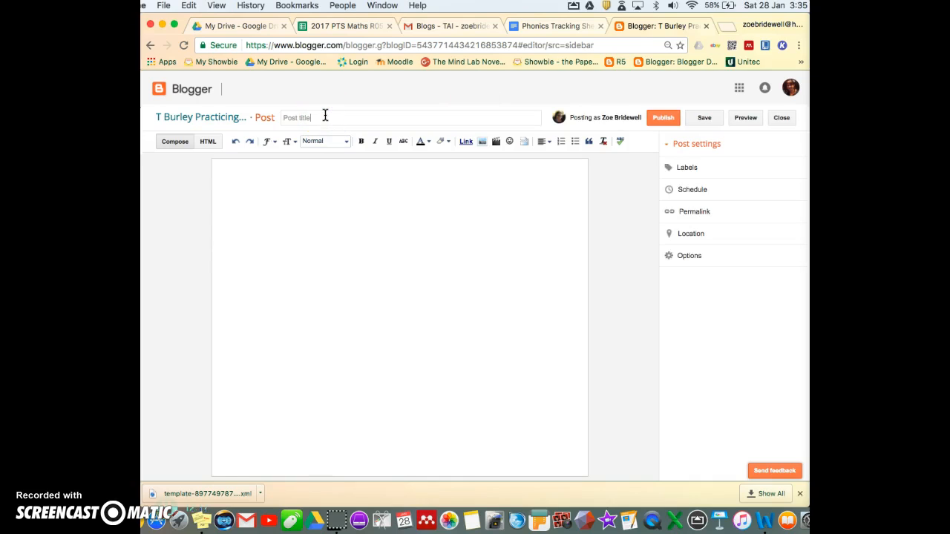
{"action": "left_click", "coordinate": [325, 117]}
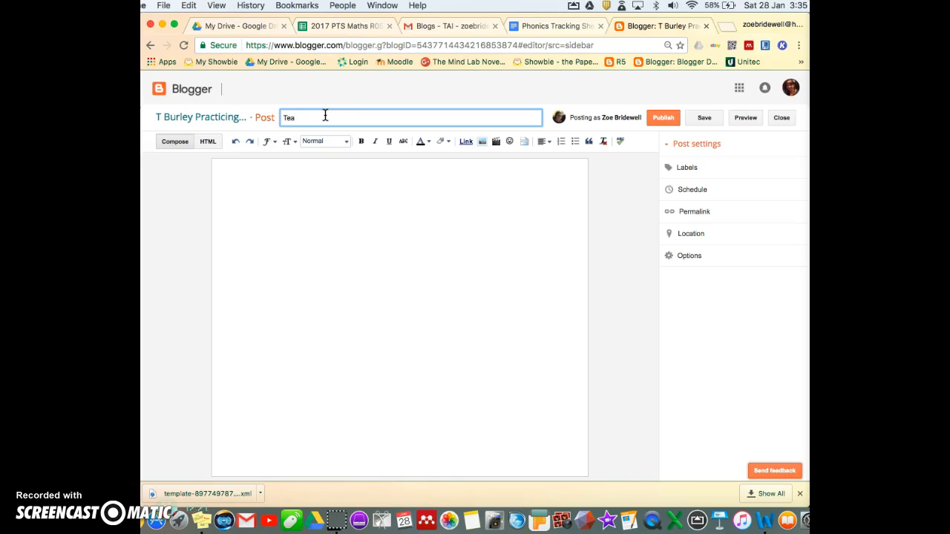
{"action": "left_click", "coordinate": [242, 179]}
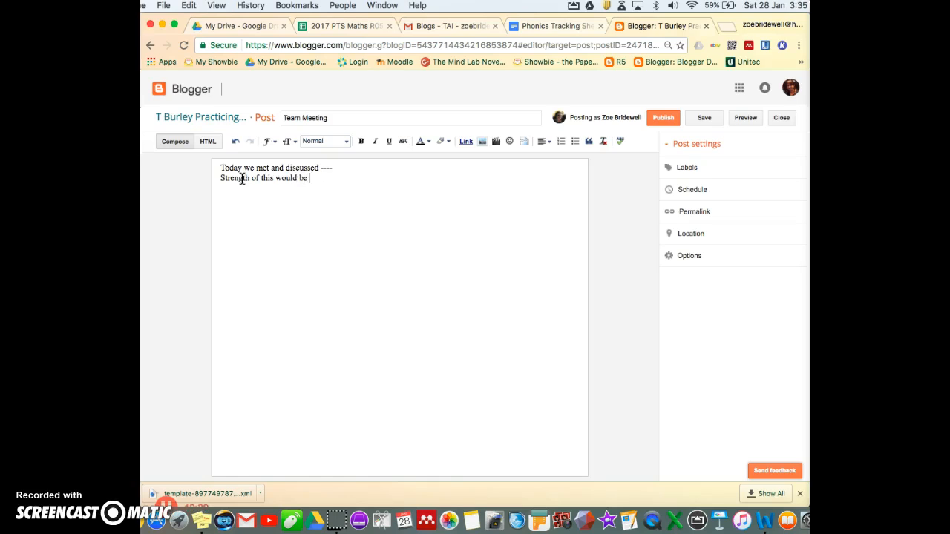
- Examine the options for adding images, a link and a video to the post, cancelling each one
{"action": "left_click", "coordinate": [482, 143]}
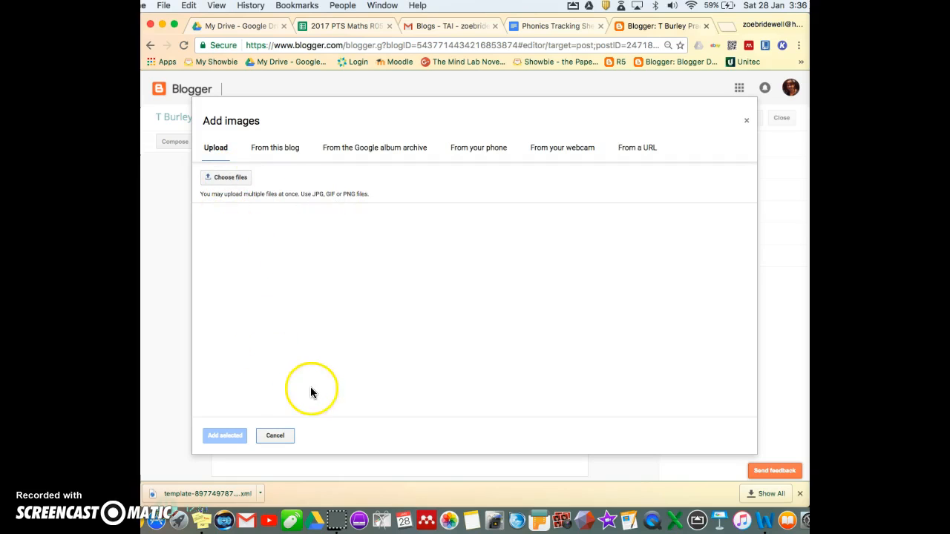
{"action": "left_click", "coordinate": [281, 435]}
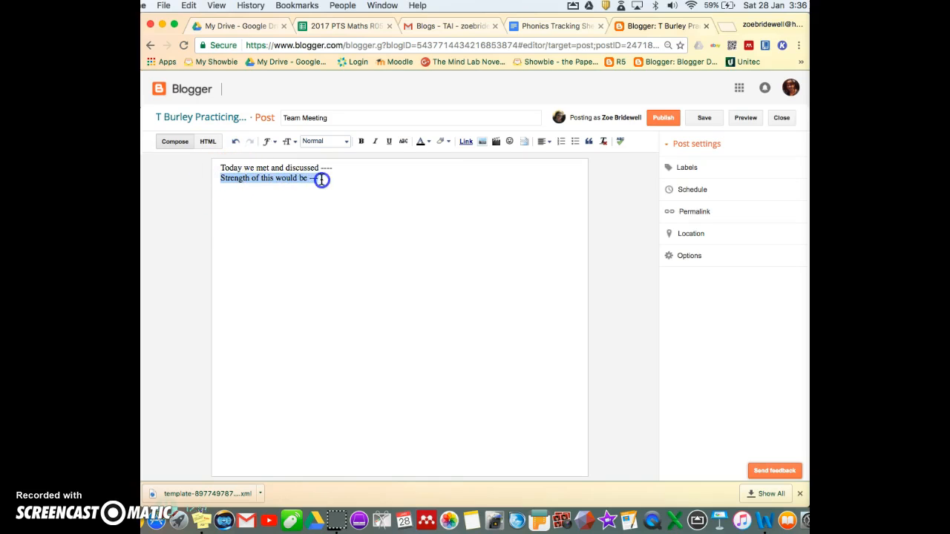
{"action": "left_click", "coordinate": [466, 142]}
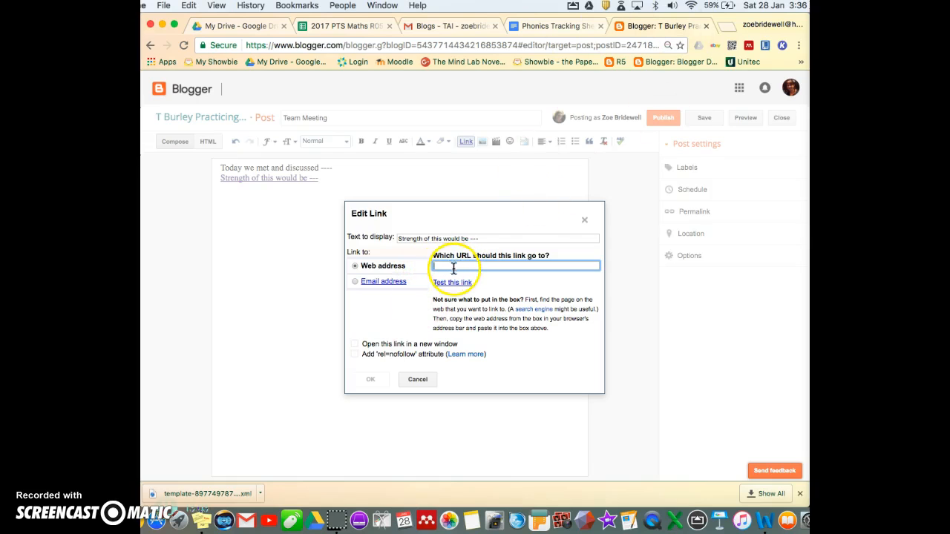
{"action": "left_click", "coordinate": [424, 381]}
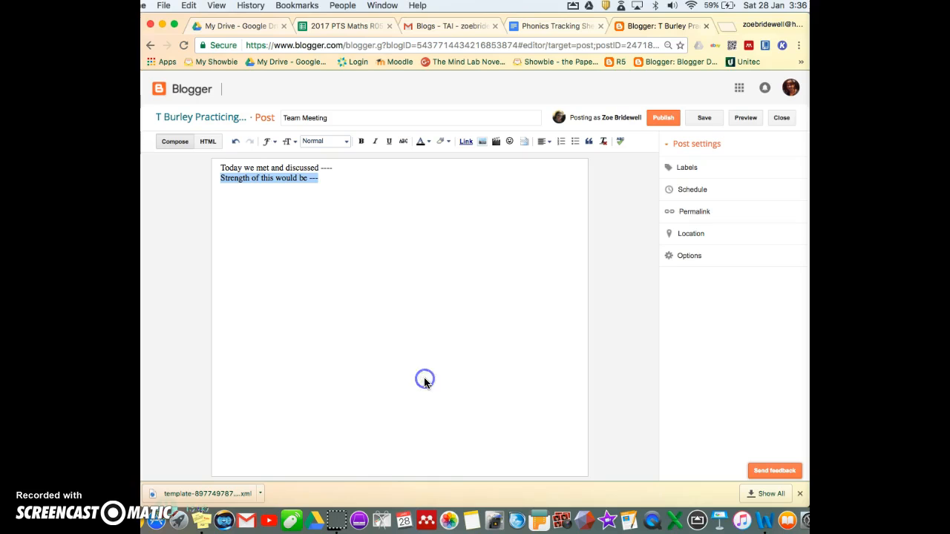
{"action": "left_click", "coordinate": [495, 142]}
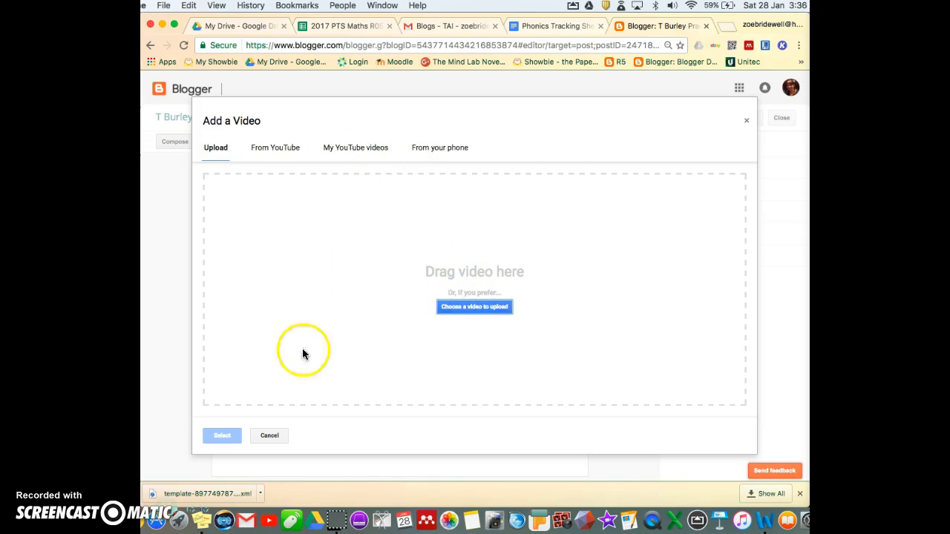
{"action": "left_click", "coordinate": [272, 439]}
{"action": "left_click", "coordinate": [372, 207]}
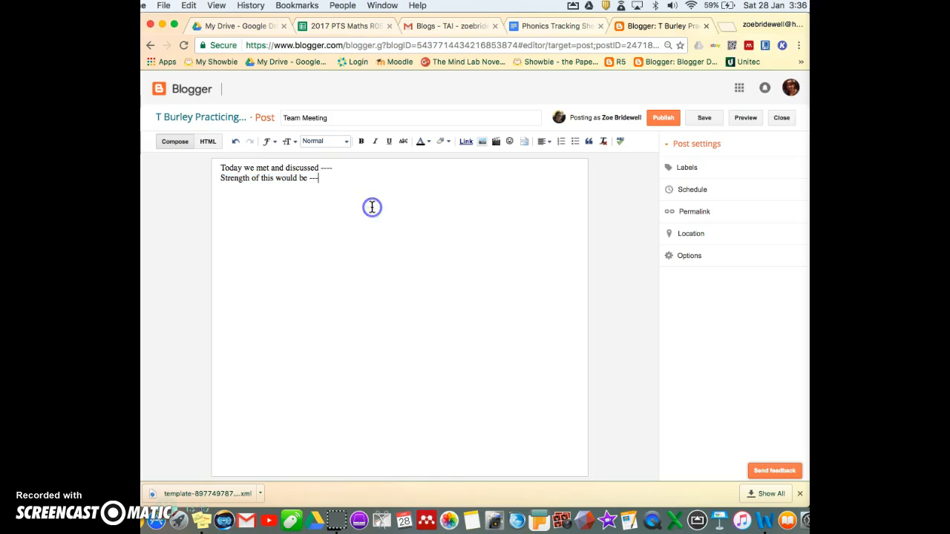
- Upload the image beebot.jpg and insert it below the text of the Team Meeting post
{"action": "left_click", "coordinate": [482, 141]}
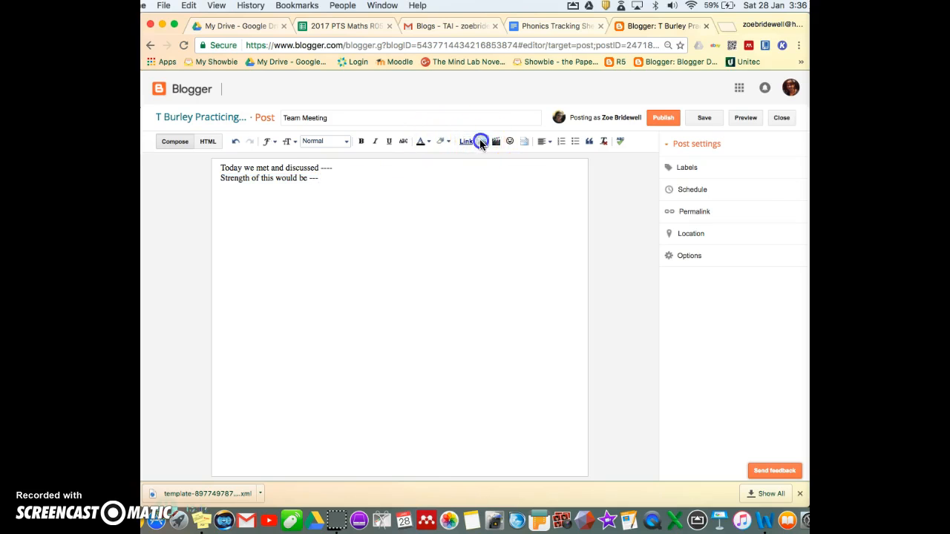
{"action": "left_click", "coordinate": [226, 177]}
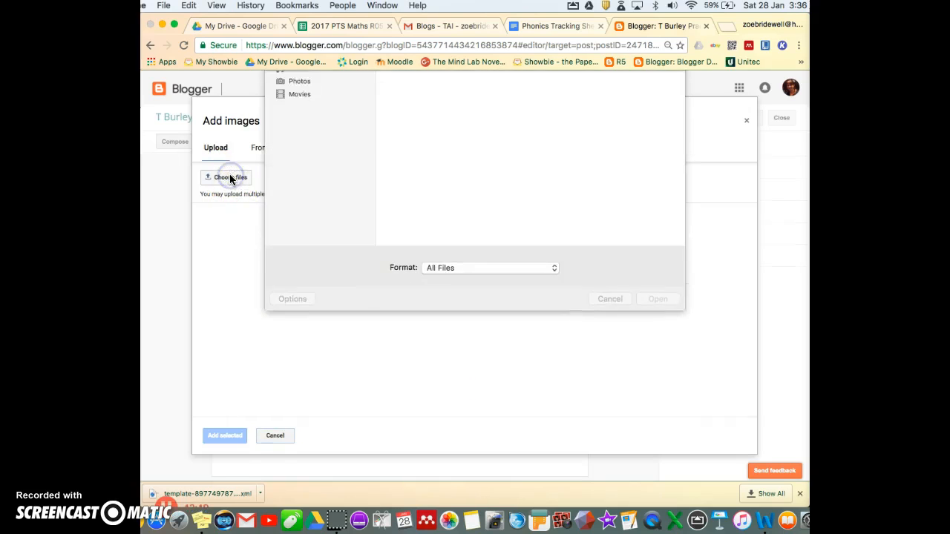
{"action": "left_click", "coordinate": [438, 186]}
{"action": "left_click", "coordinate": [671, 321]}
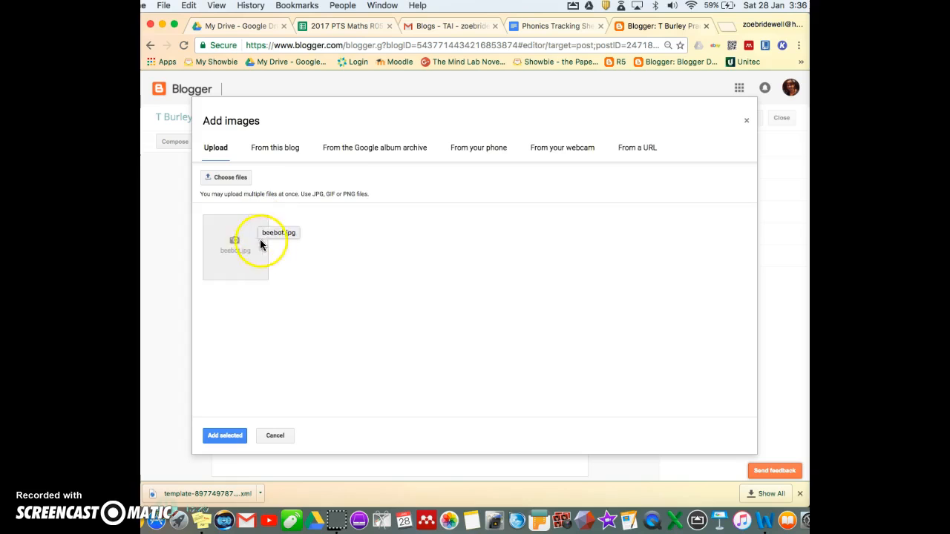
{"action": "left_click", "coordinate": [252, 263]}
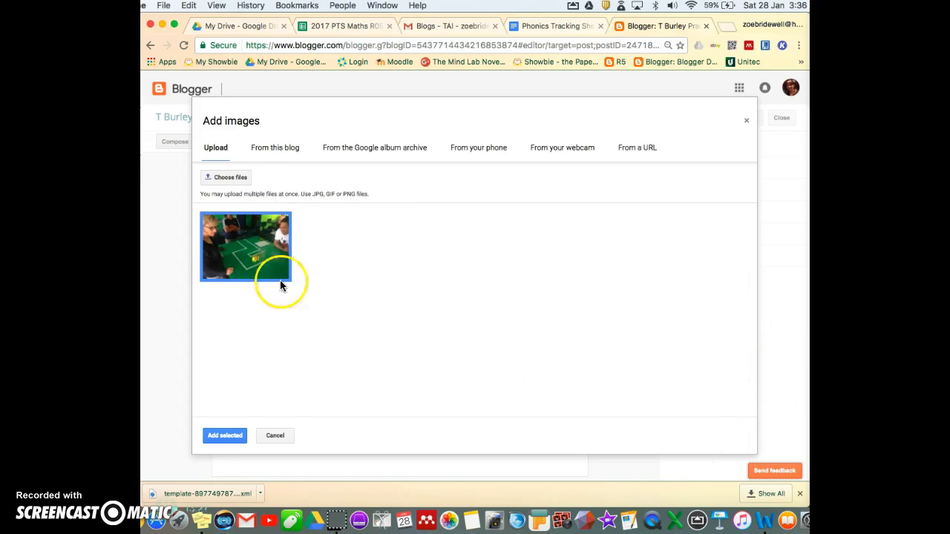
{"action": "left_click", "coordinate": [223, 434]}
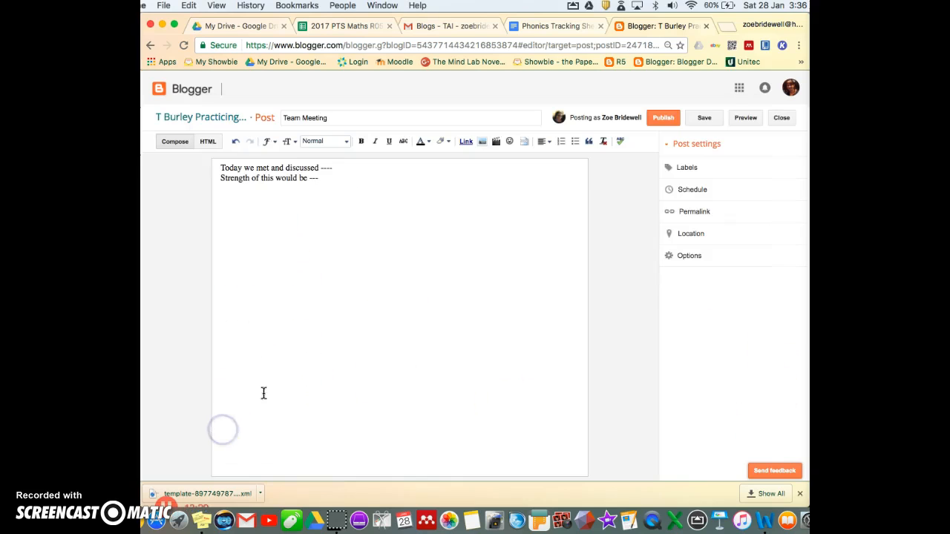
- Label the Team Meeting post 2017 TAI, publish it and check it on the live blog
{"action": "left_click", "coordinate": [718, 166]}
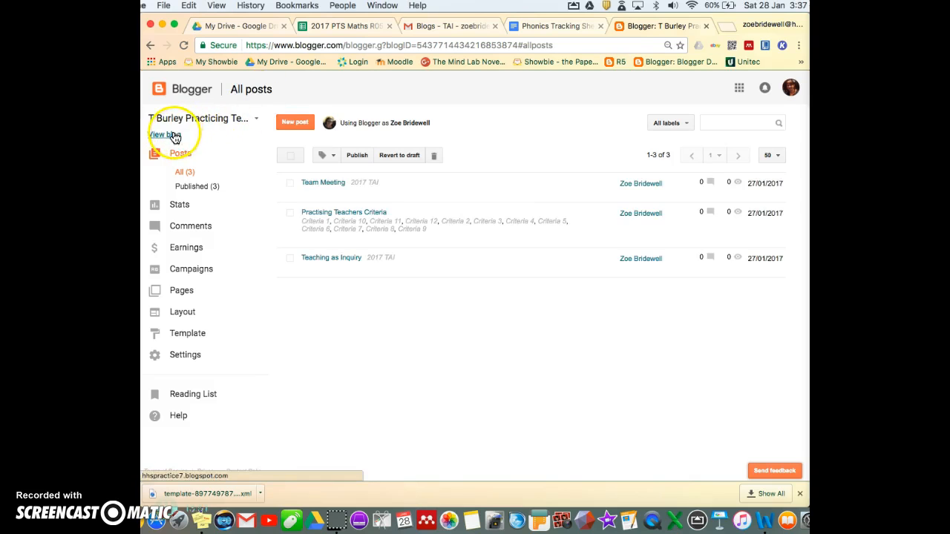
{"action": "left_click", "coordinate": [173, 136]}
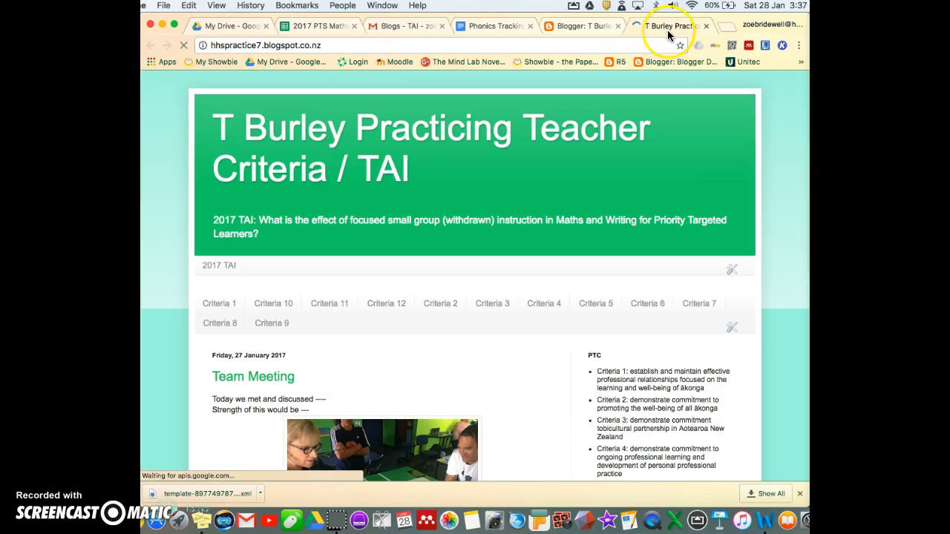
{"action": "scroll", "coordinate": [662, 403], "scroll_direction": "down", "scroll_amount": 5}
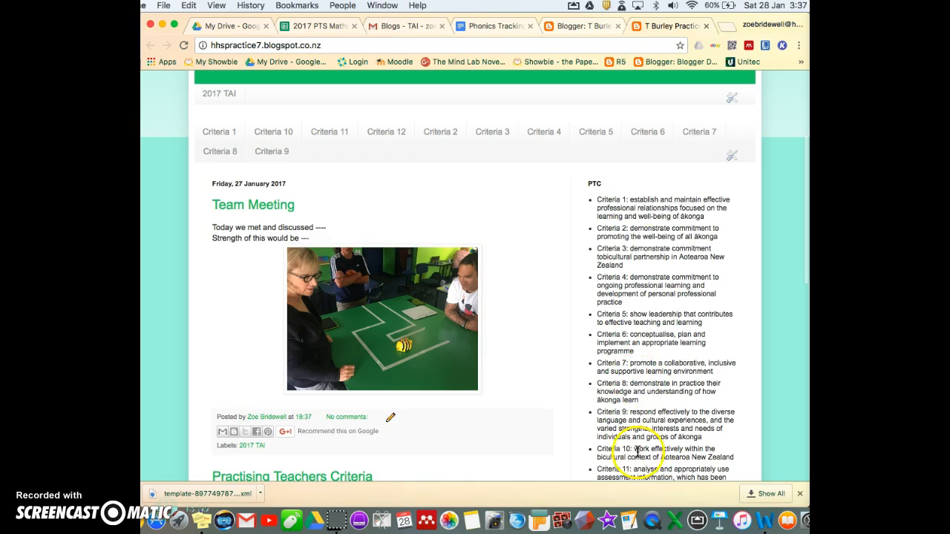
- Reopen the Team Meeting post for editing and add the label Criteria 1 after consulting the PTC list on the live blog
{"action": "left_click", "coordinate": [584, 27]}
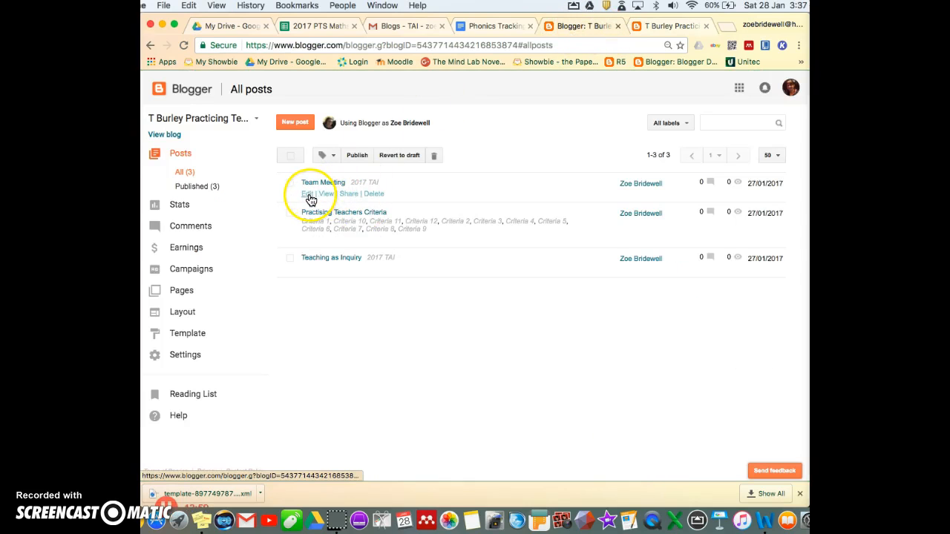
{"action": "left_click", "coordinate": [308, 195]}
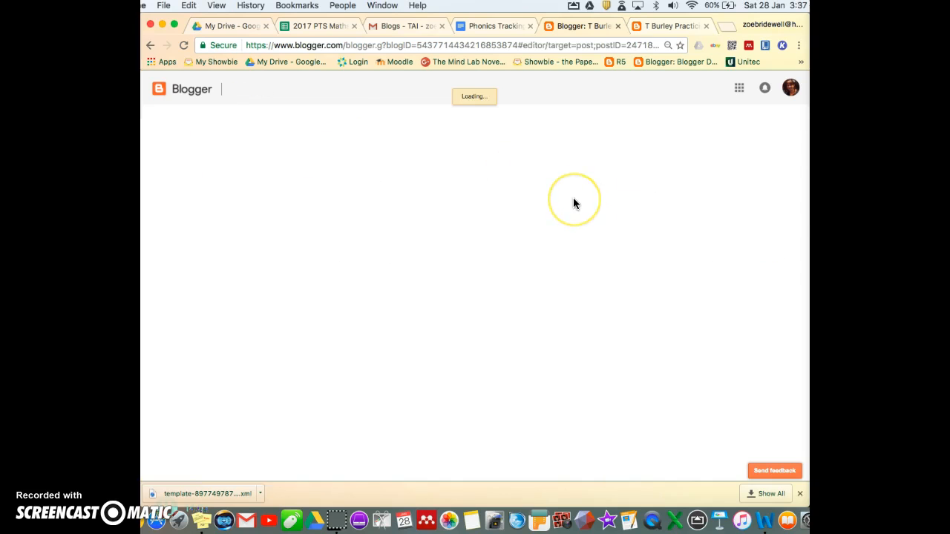
{"action": "left_click", "coordinate": [688, 168]}
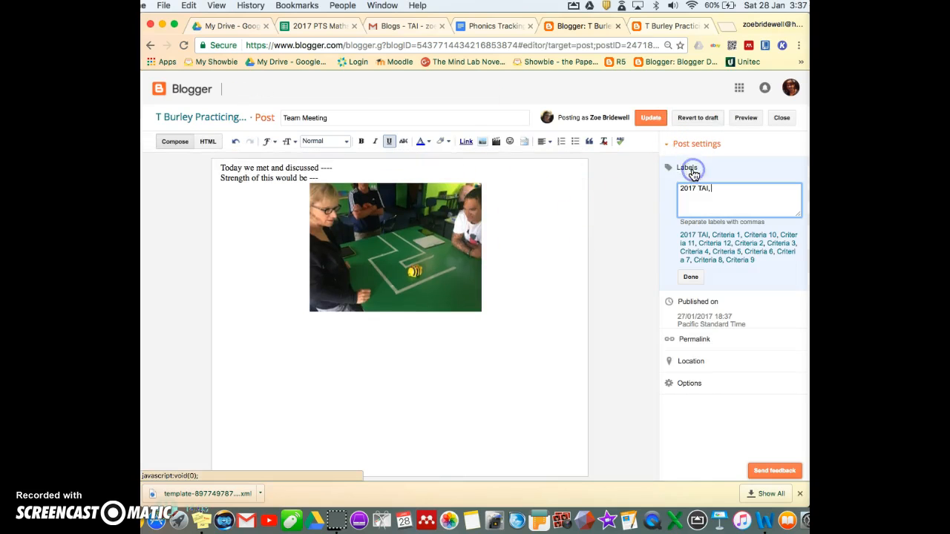
{"action": "left_click", "coordinate": [685, 26]}
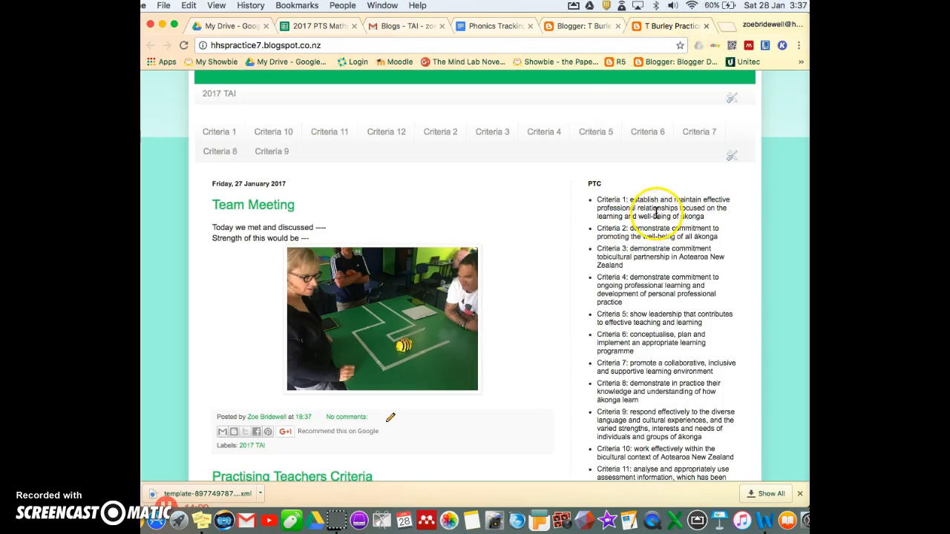
{"action": "left_click", "coordinate": [583, 27]}
{"action": "left_click", "coordinate": [726, 236]}
- Add the labels Criteria 7 and Criteria 12 to the Team Meeting post, consulting the PTC list, and update the post
{"action": "left_click", "coordinate": [664, 26]}
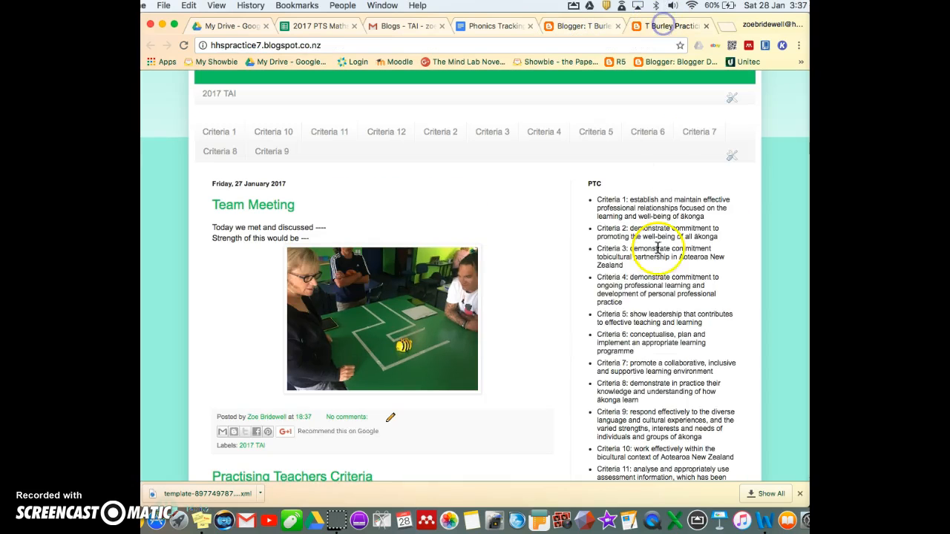
{"action": "left_click", "coordinate": [584, 27]}
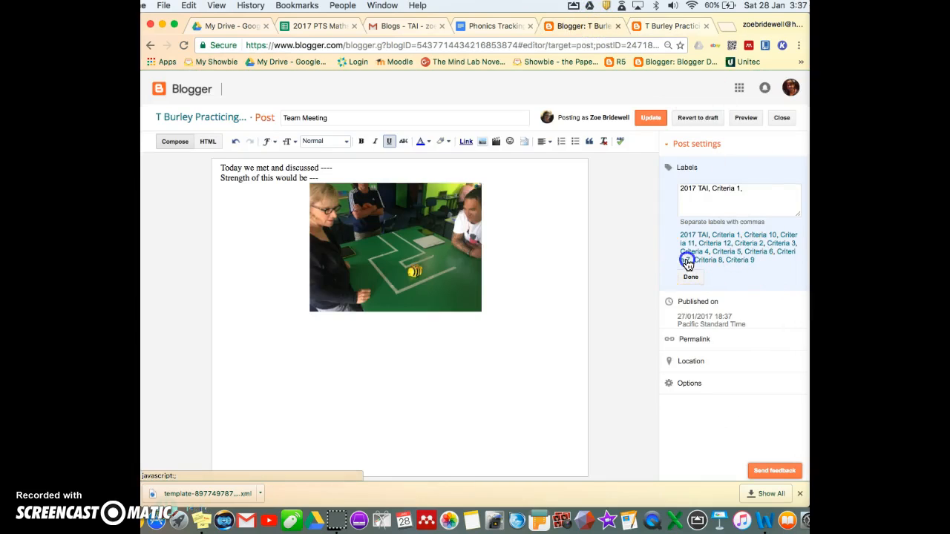
{"action": "left_click", "coordinate": [668, 26]}
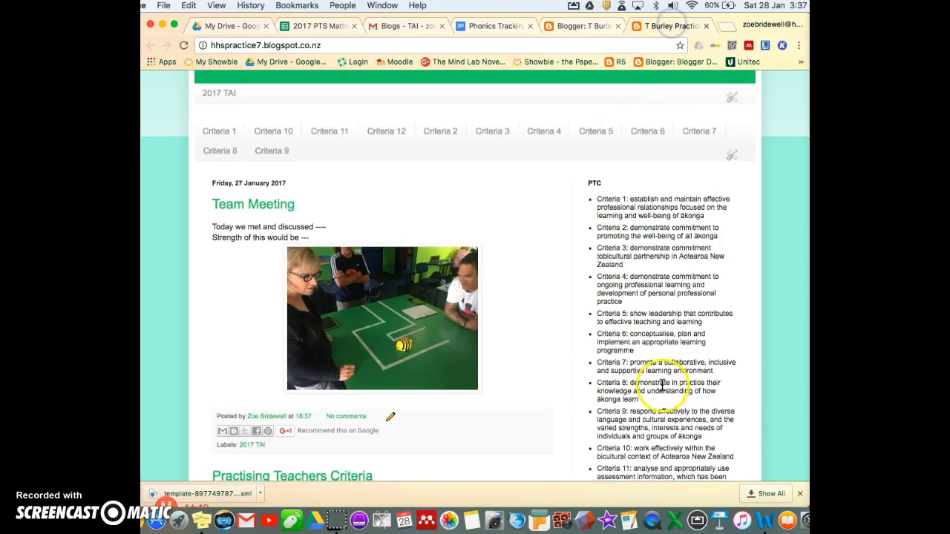
{"action": "scroll", "coordinate": [663, 384], "scroll_direction": "down", "scroll_amount": 4}
{"action": "left_click", "coordinate": [588, 26]}
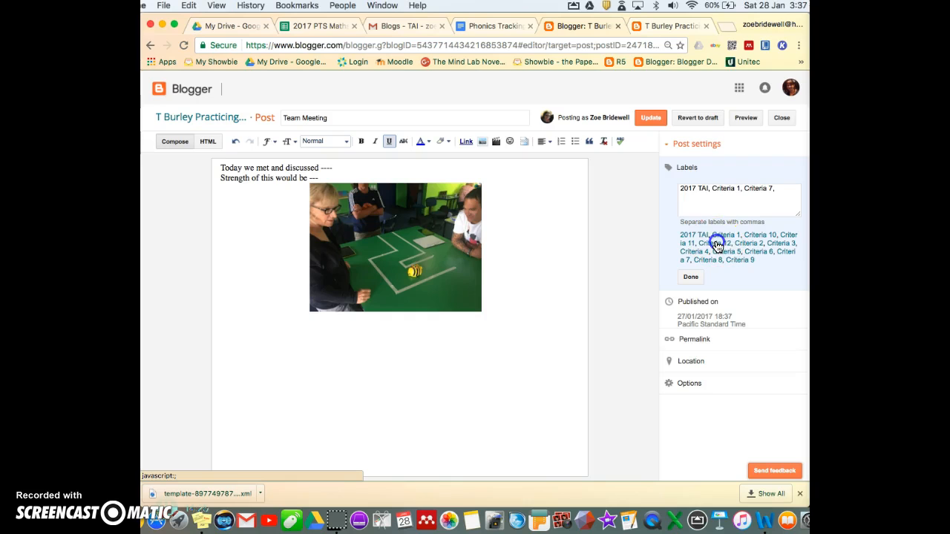
{"action": "left_click", "coordinate": [691, 277]}
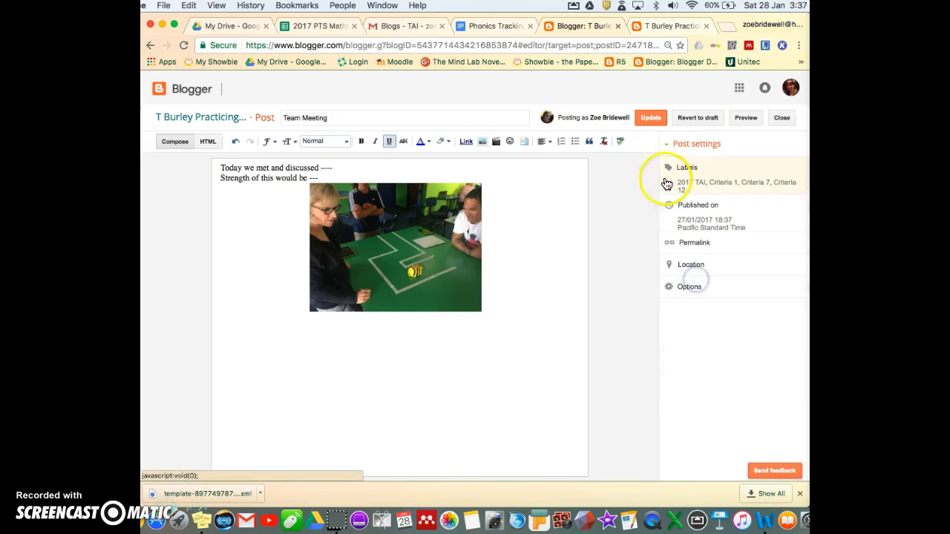
{"action": "left_click", "coordinate": [651, 118]}
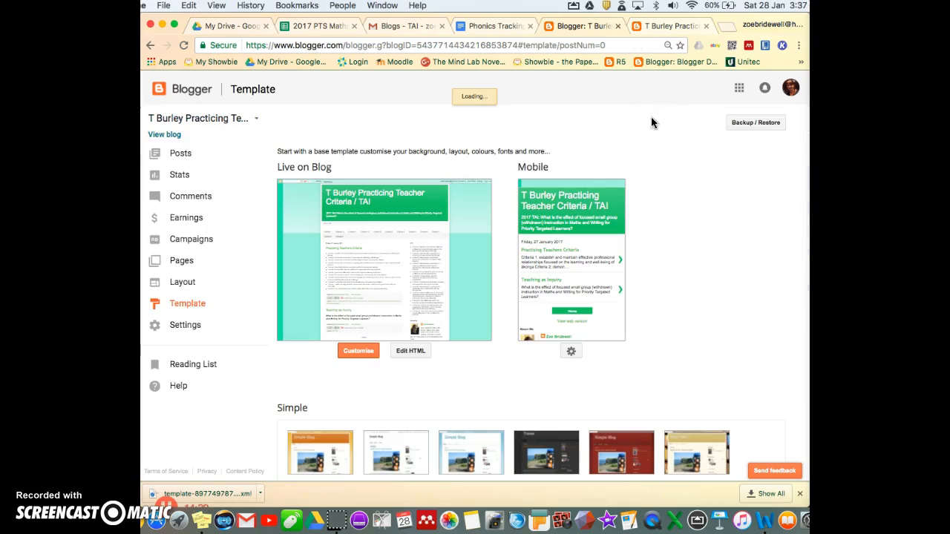
- View the updated live blog and check the posts filtered by the 2017 TAI label
{"action": "left_click", "coordinate": [167, 134]}
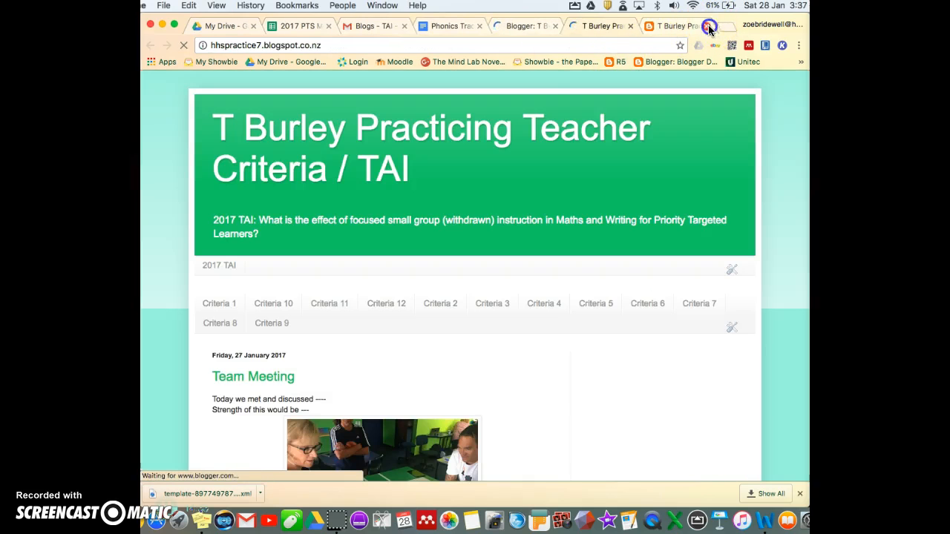
{"action": "scroll", "coordinate": [393, 374], "scroll_direction": "down", "scroll_amount": 3}
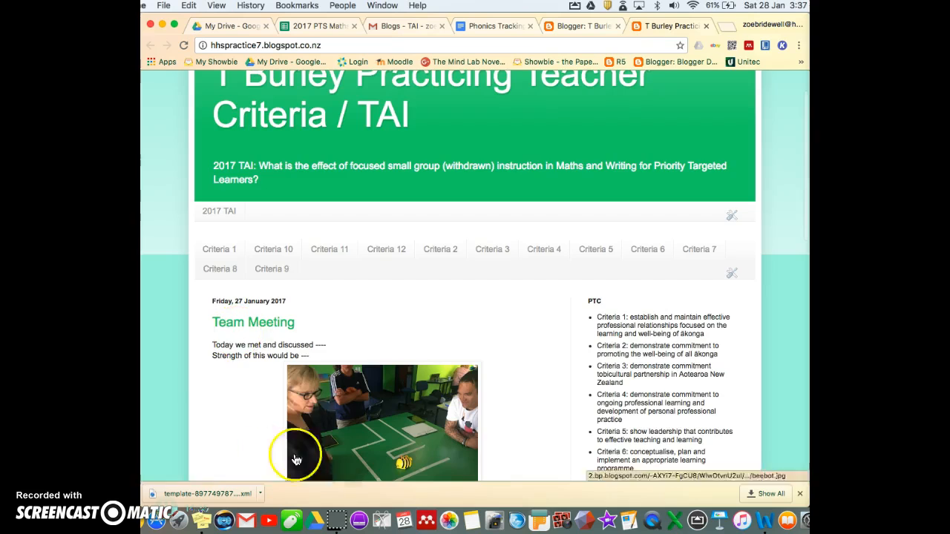
{"action": "scroll", "coordinate": [296, 428], "scroll_direction": "down", "scroll_amount": 1}
{"action": "scroll", "coordinate": [296, 428], "scroll_direction": "up", "scroll_amount": 1}
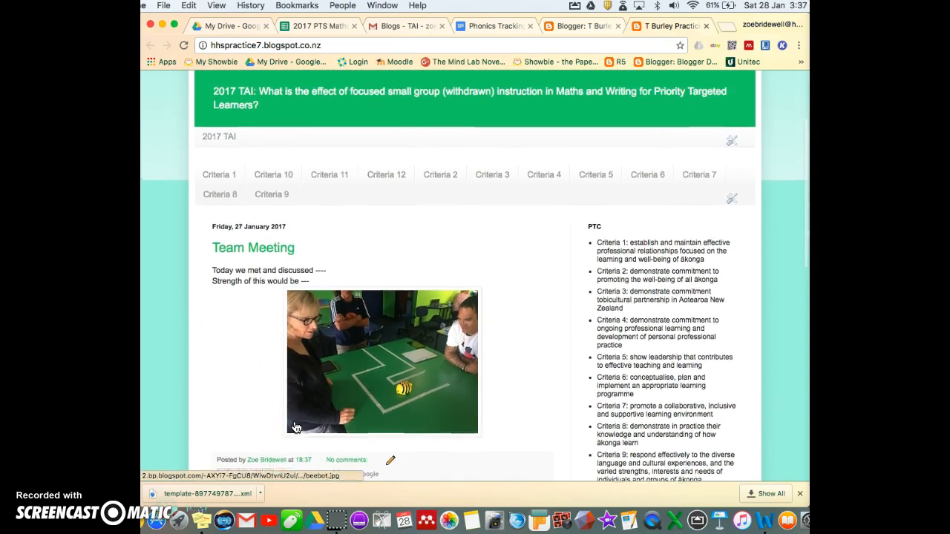
{"action": "left_click", "coordinate": [219, 151]}
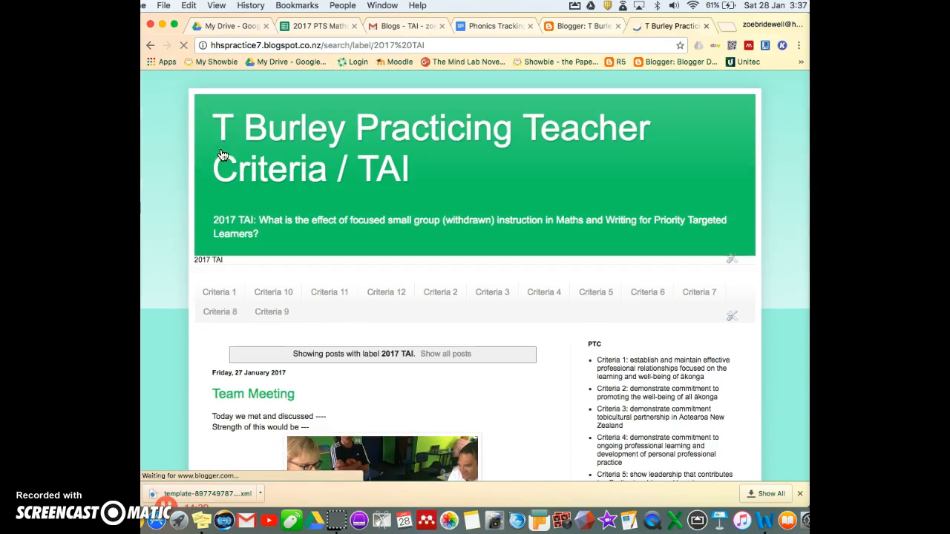
{"action": "scroll", "coordinate": [386, 346], "scroll_direction": "down", "scroll_amount": 5}
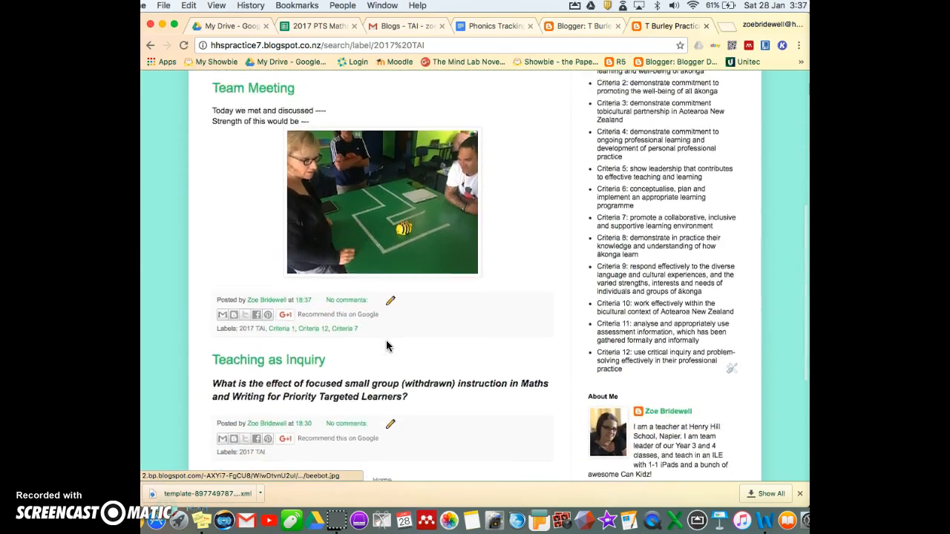
{"action": "scroll", "coordinate": [386, 346], "scroll_direction": "up", "scroll_amount": 3}
{"action": "scroll", "coordinate": [386, 345], "scroll_direction": "up", "scroll_amount": 1}
- Check the posts filtered by the Criteria 1 label and those filtered by Criteria 4
{"action": "left_click", "coordinate": [220, 236]}
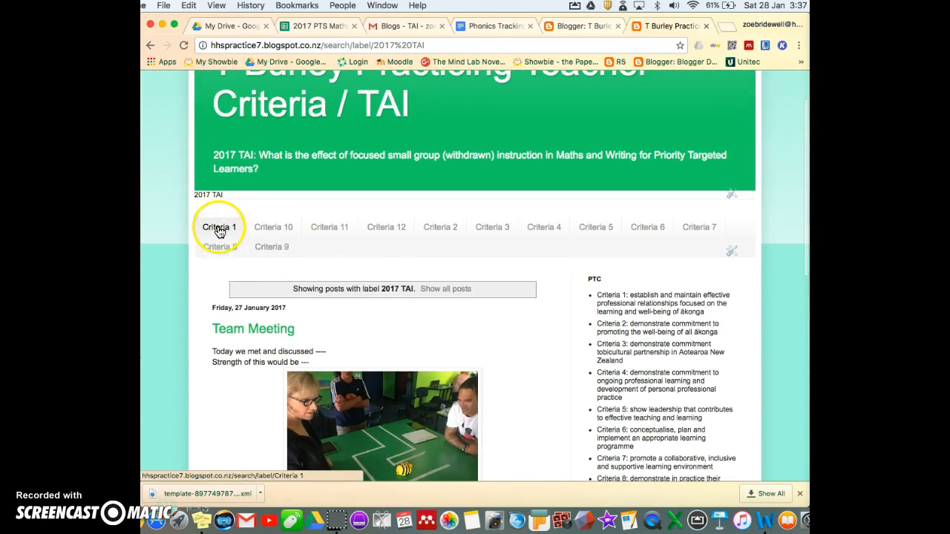
{"action": "scroll", "coordinate": [449, 413], "scroll_direction": "down", "scroll_amount": 3}
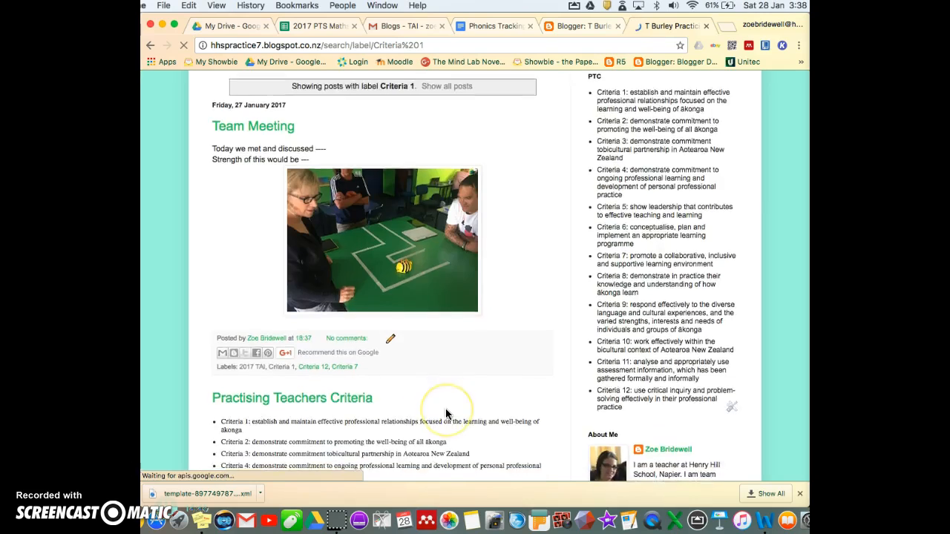
{"action": "scroll", "coordinate": [445, 415], "scroll_direction": "up", "scroll_amount": 2}
{"action": "left_click", "coordinate": [541, 183]}
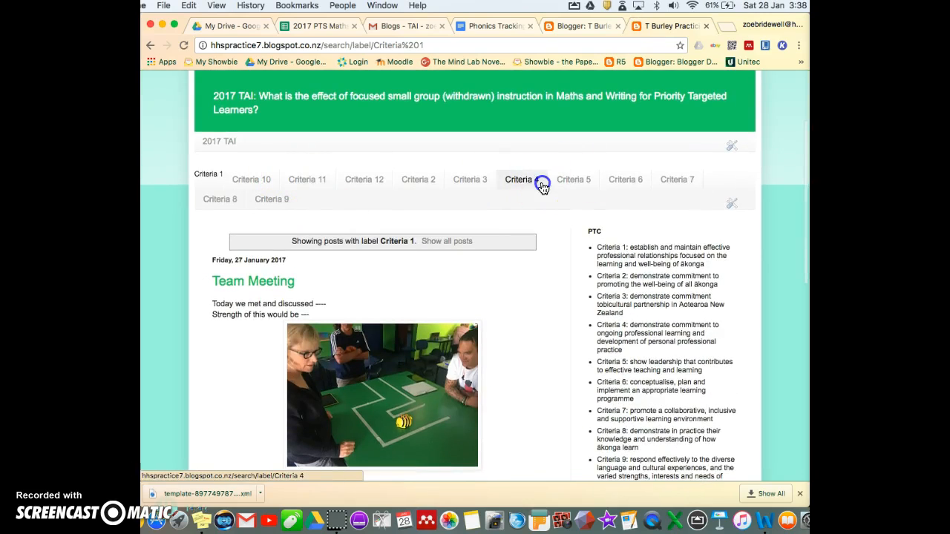
{"action": "scroll", "coordinate": [455, 426], "scroll_direction": "down", "scroll_amount": 5}
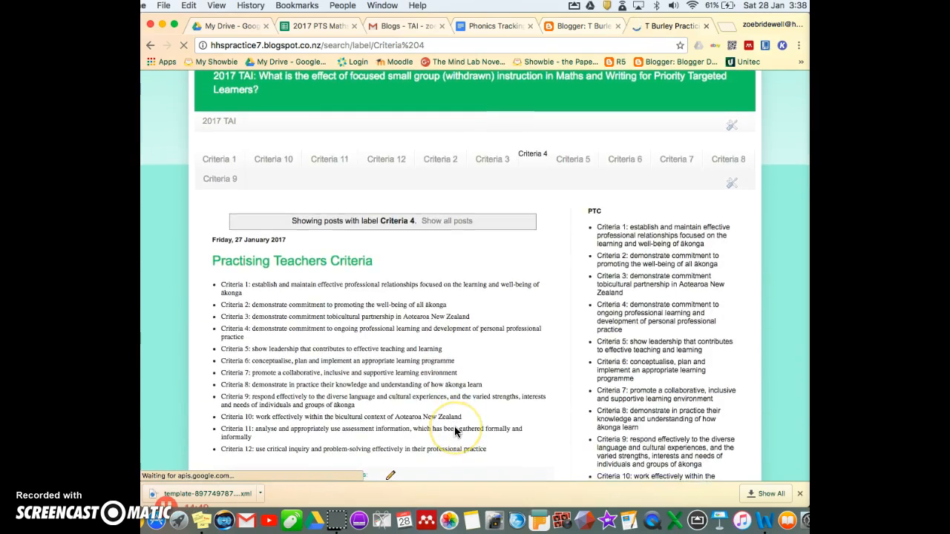
{"action": "scroll", "coordinate": [455, 426], "scroll_direction": "up", "scroll_amount": 1}
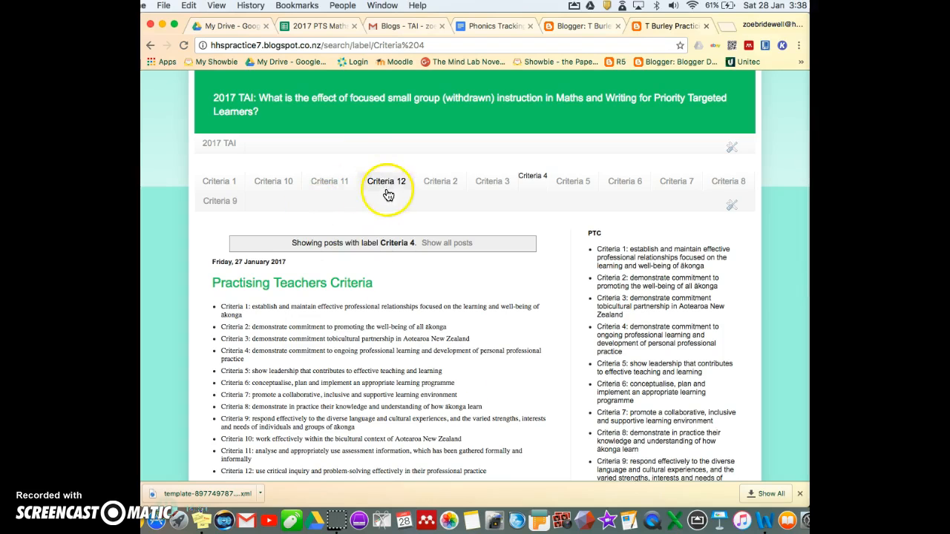
- Check the posts filtered by the Criteria 12 label and return to those labelled Criteria 1
{"action": "scroll", "coordinate": [404, 393], "scroll_direction": "down", "scroll_amount": 5}
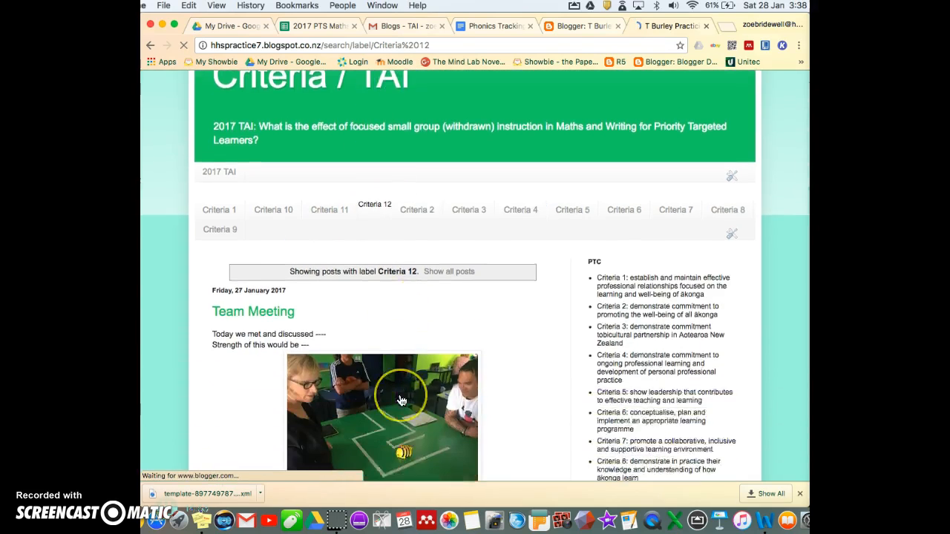
{"action": "scroll", "coordinate": [401, 401], "scroll_direction": "up", "scroll_amount": 1}
{"action": "scroll", "coordinate": [401, 401], "scroll_direction": "up", "scroll_amount": 3}
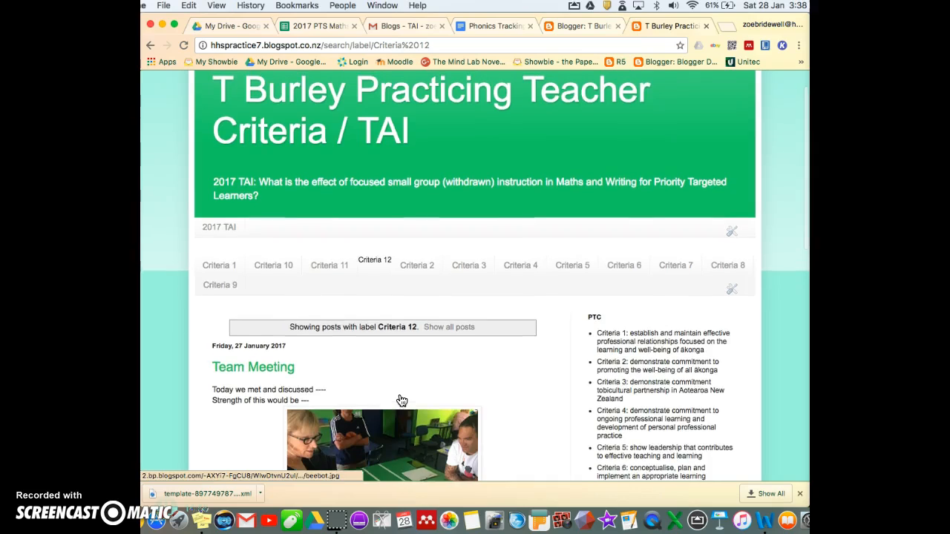
{"action": "left_click", "coordinate": [223, 266]}
{"action": "scroll", "coordinate": [420, 231], "scroll_direction": "down", "scroll_amount": 4}
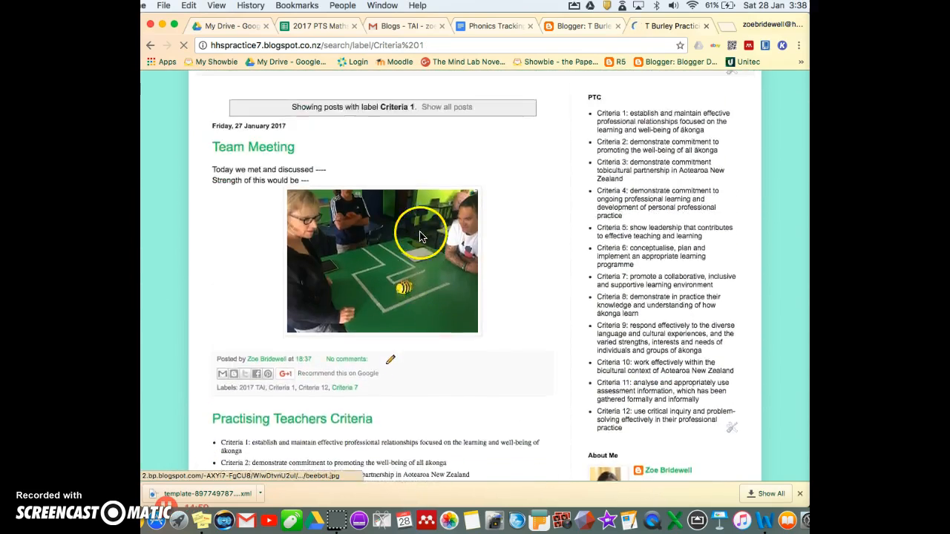